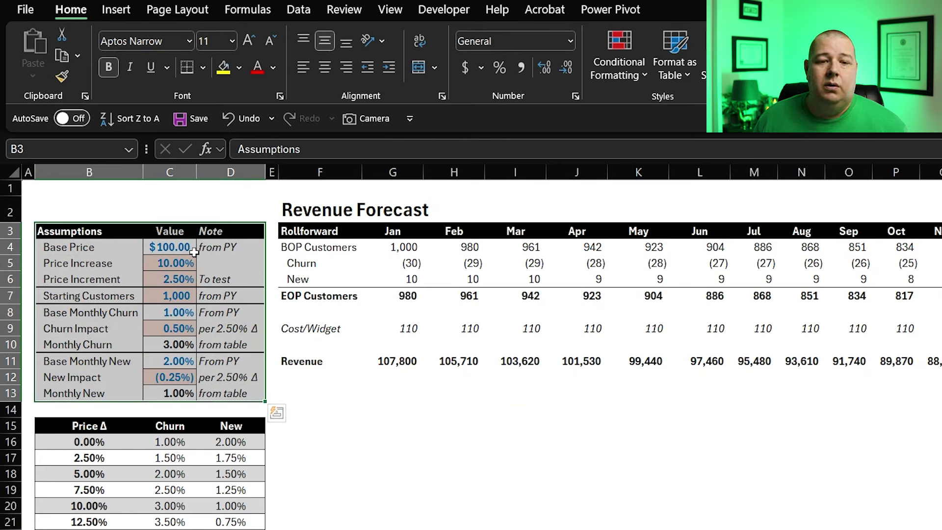
Look over the assumptions inputs, the price-change table and the Monthly Churn lookup formula in C10.
left_click(212, 247)
left_click(178, 247)
left_click(221, 246)
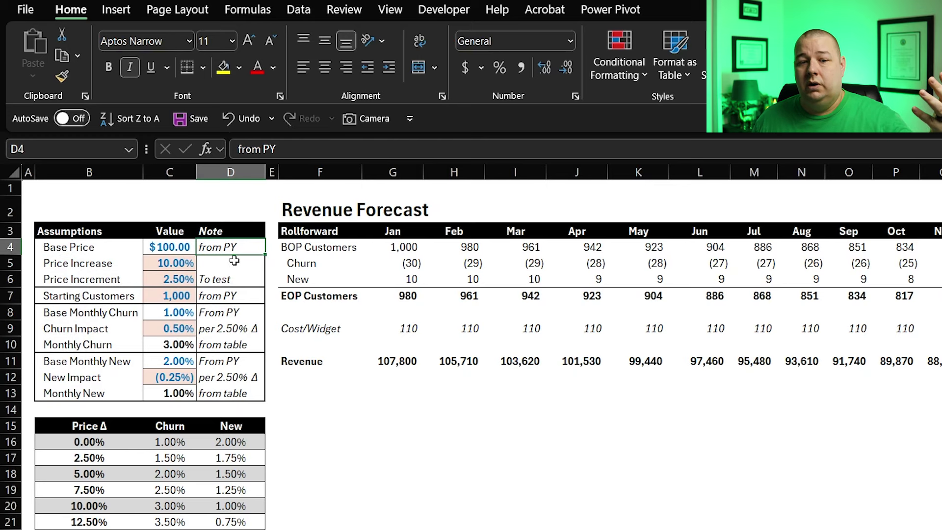
left_click_drag(172, 261, 180, 294)
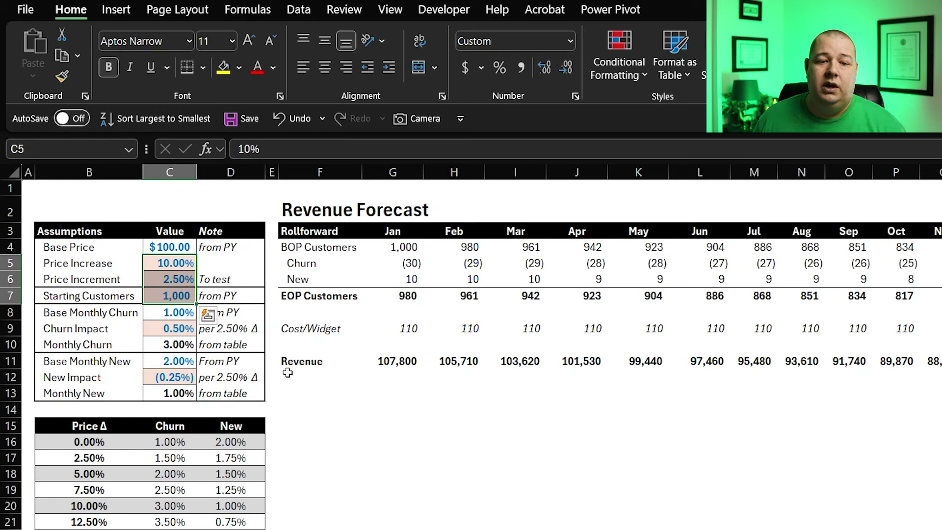
left_click(172, 268)
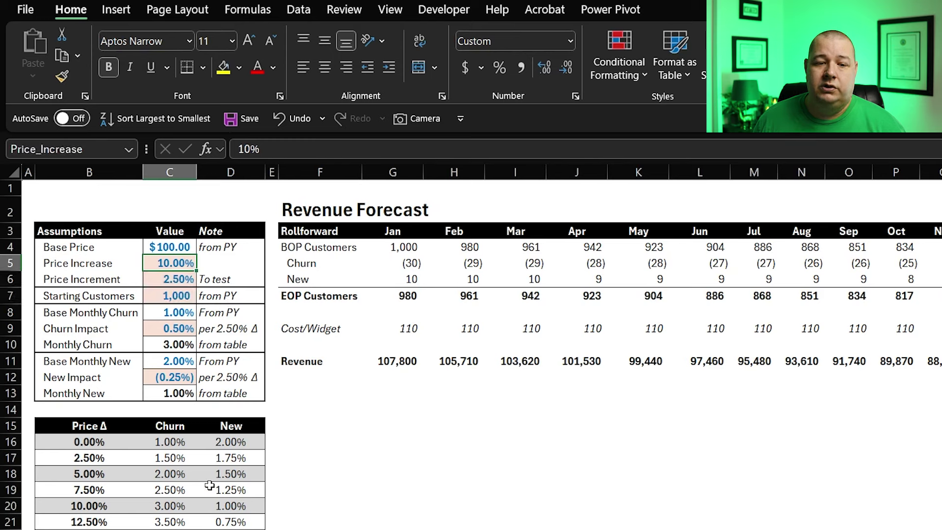
left_click_drag(81, 428, 247, 521)
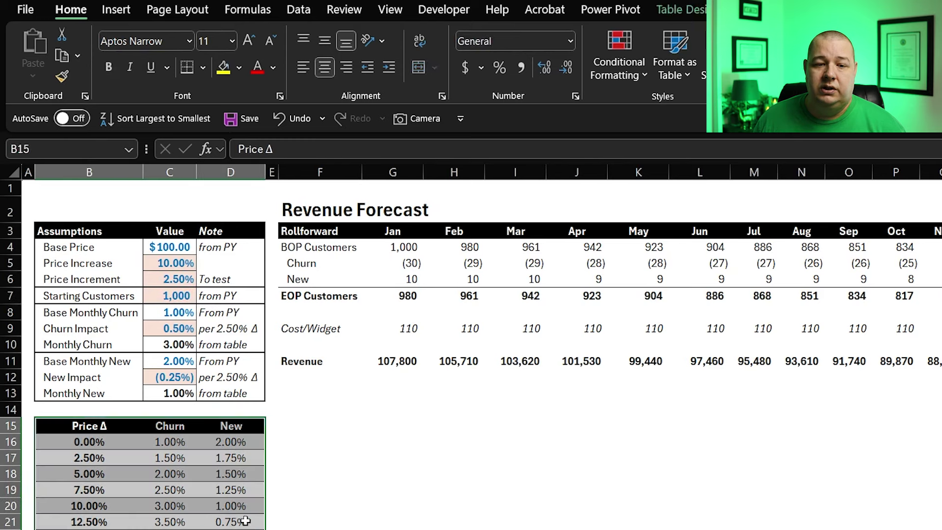
left_click(177, 349)
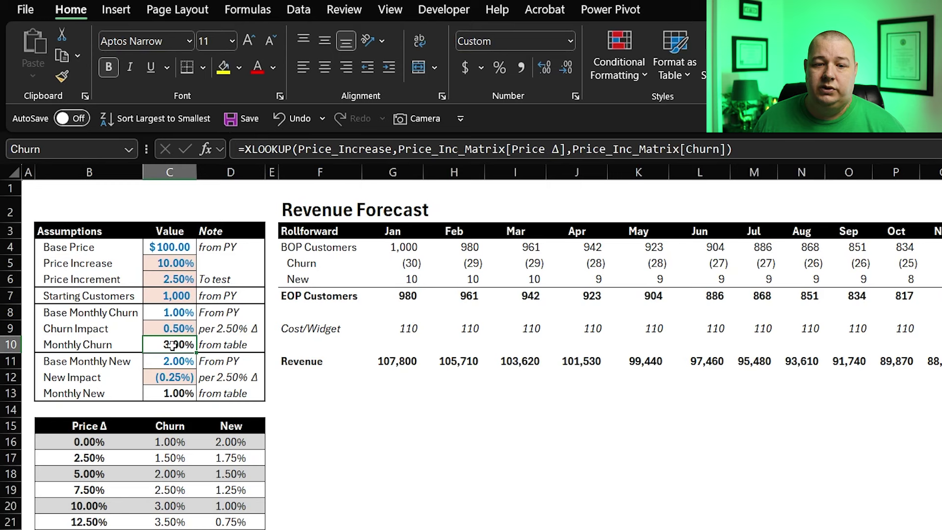
left_click(215, 342)
left_click(171, 341)
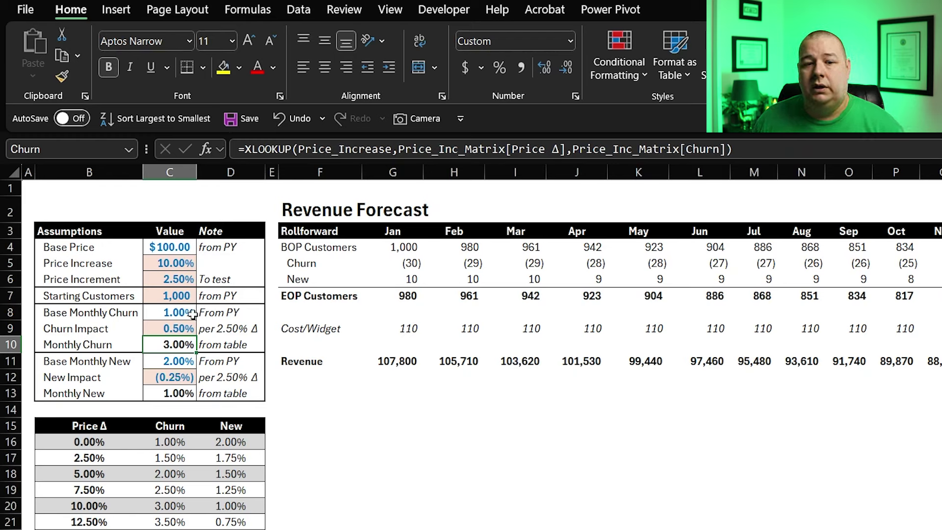
Examine the Base Price, Price Increase and Price Increment assumptions together with their notes.
left_click_drag(172, 262, 174, 297)
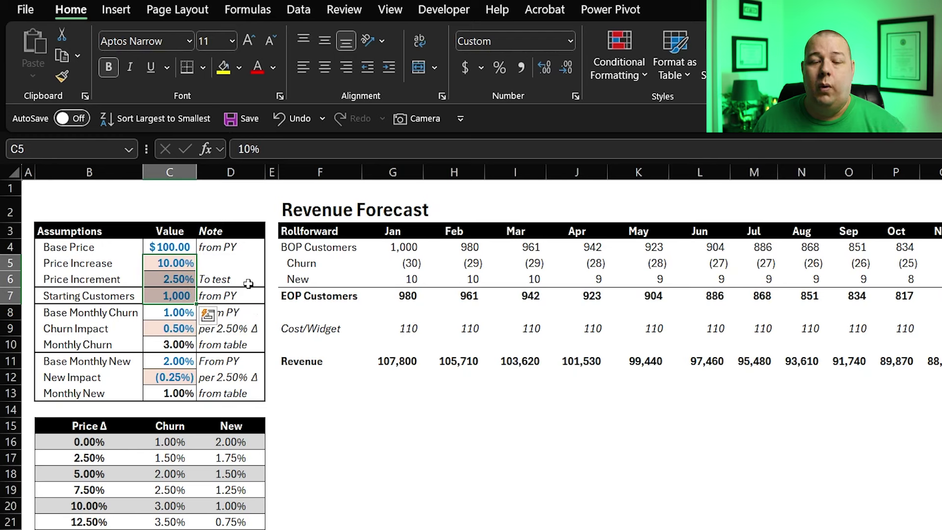
left_click(234, 280)
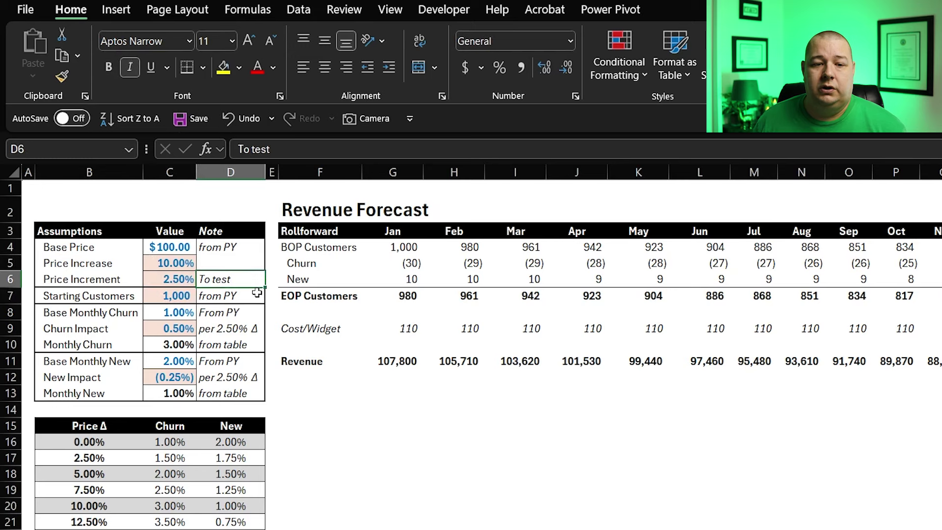
left_click(76, 249)
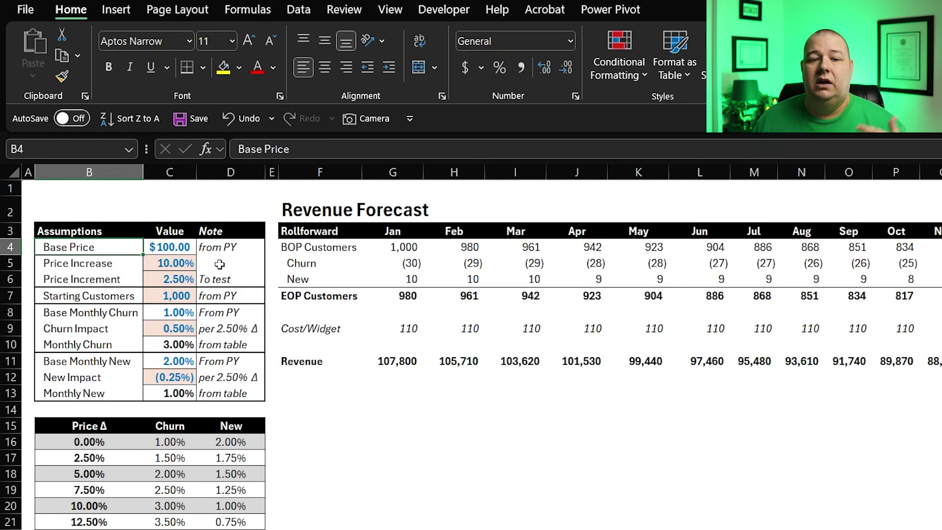
left_click(185, 249)
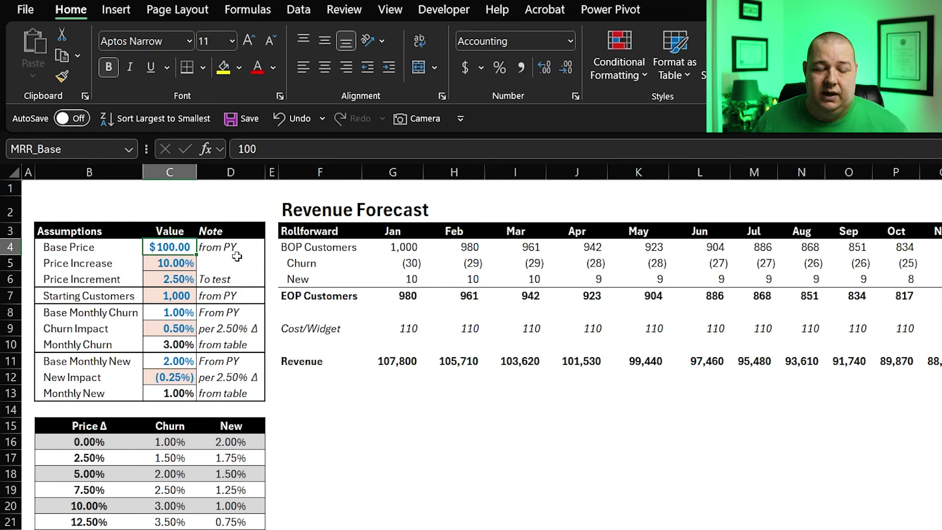
left_click(206, 243)
left_click(170, 245)
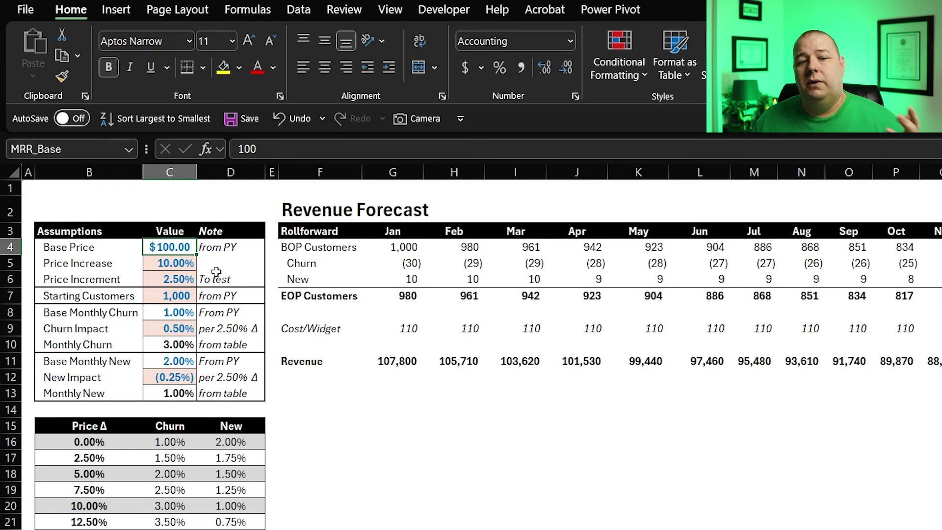
key("Down")
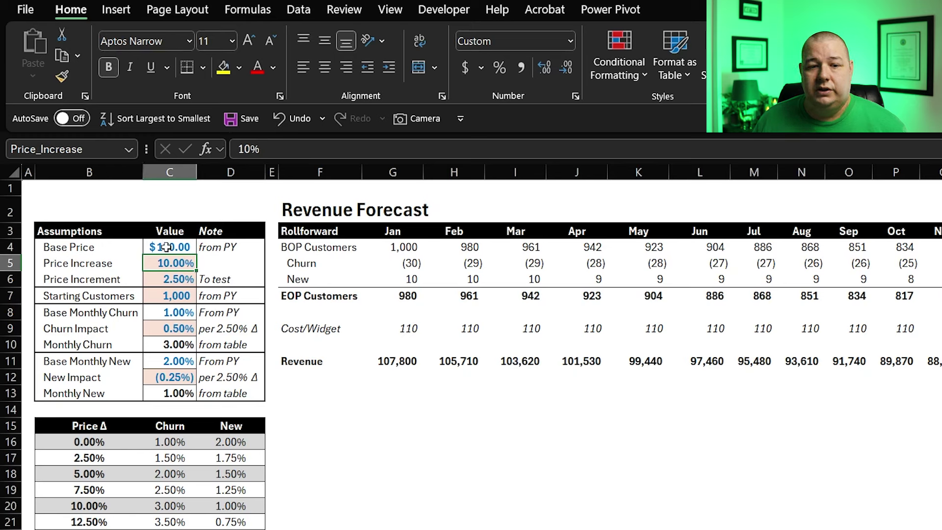
left_click(172, 279)
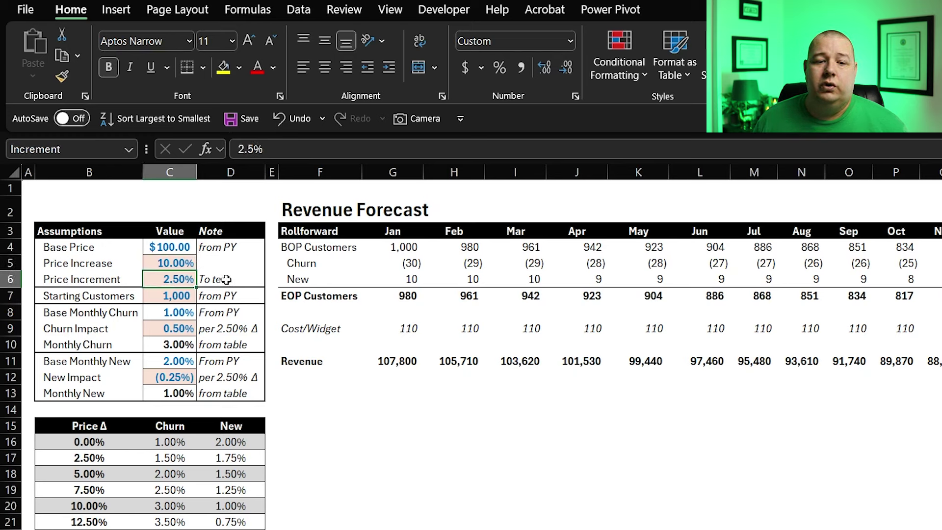
left_click(226, 280)
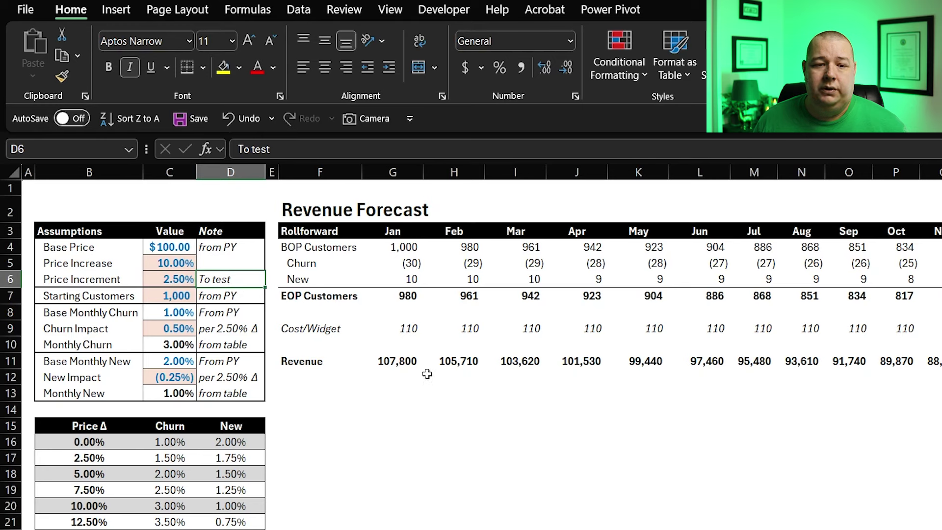
left_click(98, 277)
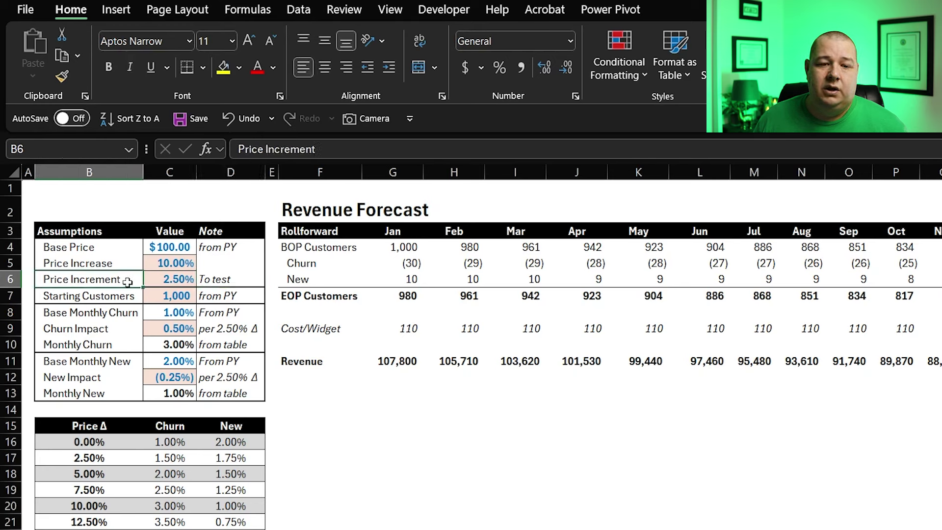
left_click(173, 279)
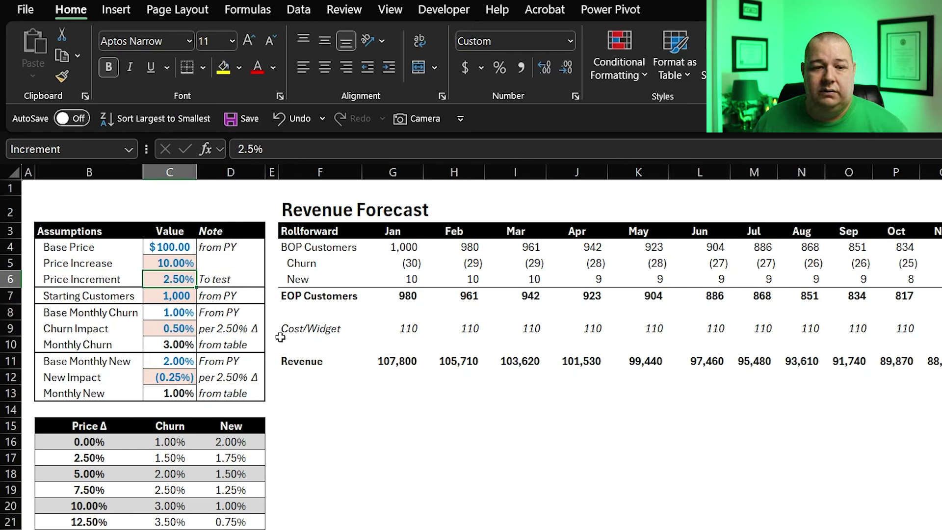
Check the Starting Customers assumption and the January BOP Customers formula in G4 that refers to it.
left_click(221, 296)
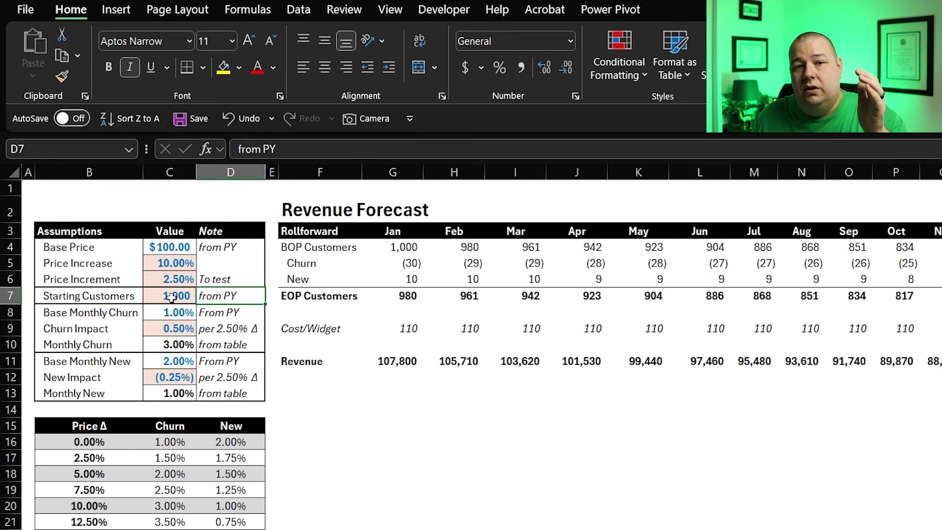
left_click(181, 300)
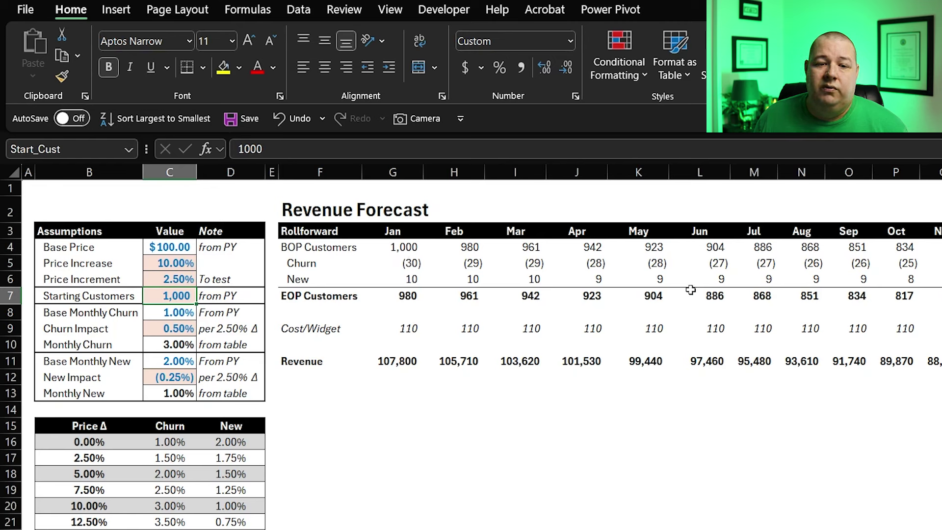
left_click(319, 248)
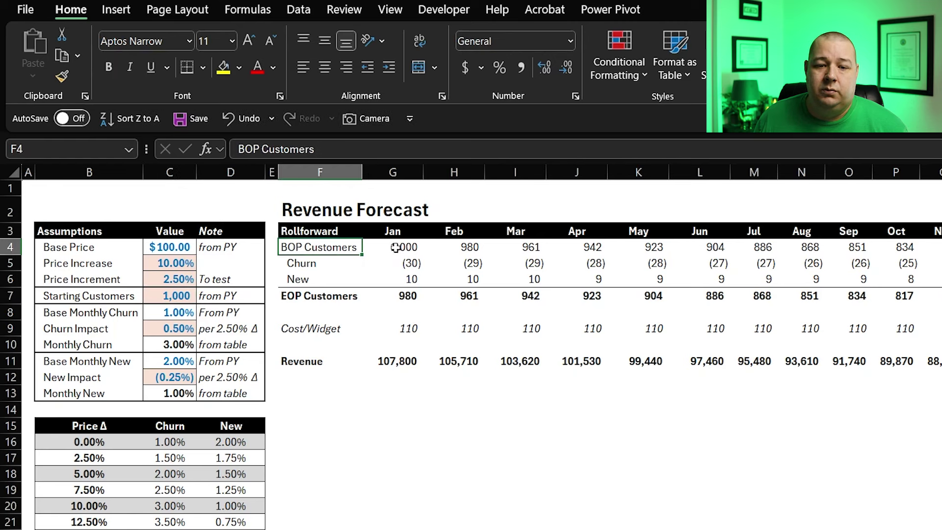
left_click(410, 244)
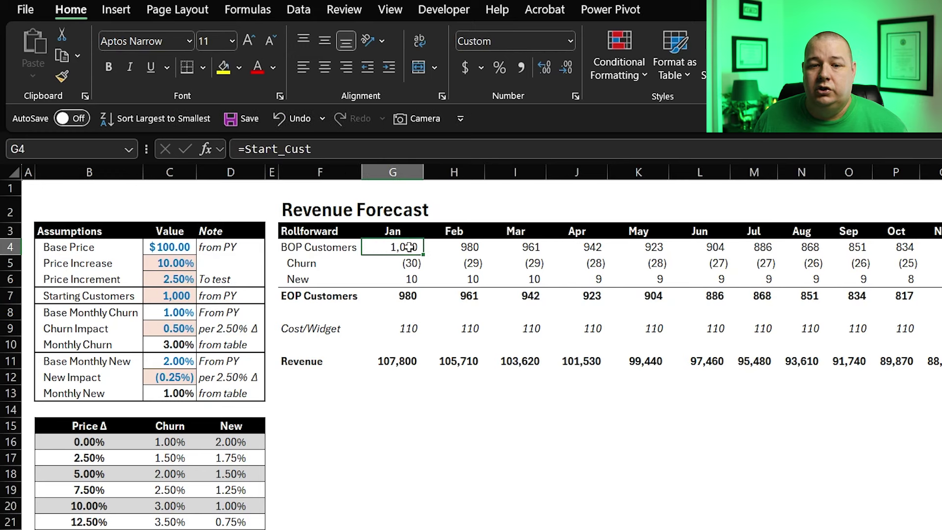
key("F2")
key("Escape")
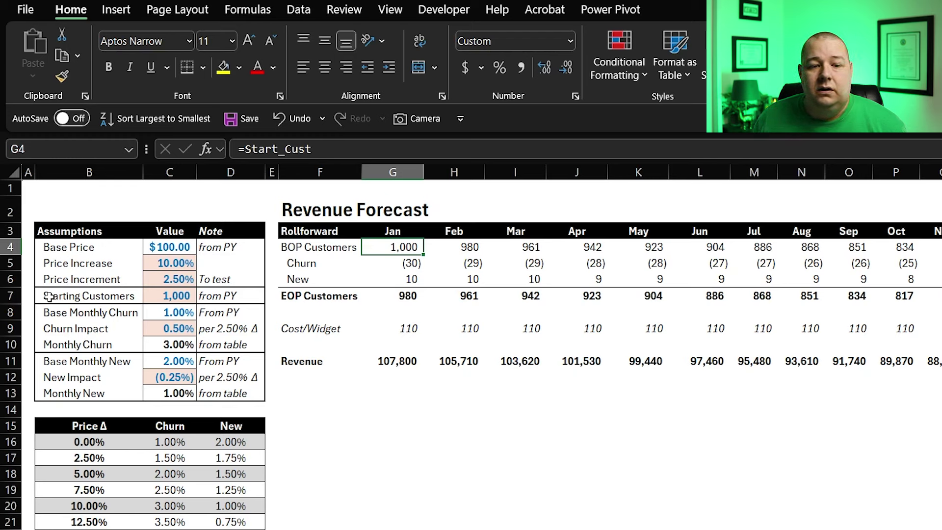
Examine the Base Monthly Churn and Churn Impact assumptions and the Churn Impact note formula based on the price increment.
left_click(52, 313)
left_click_drag(52, 322, 229, 347)
left_click(85, 312)
left_click(170, 312)
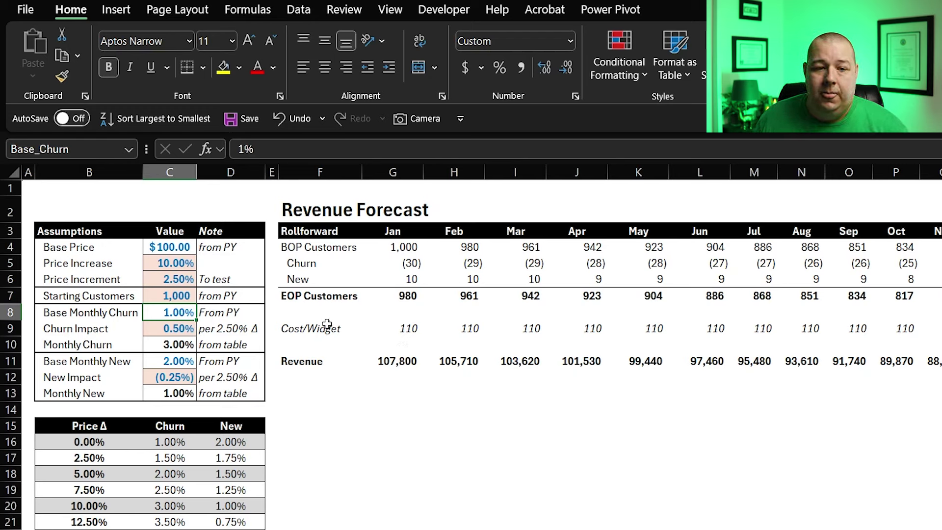
left_click(206, 329)
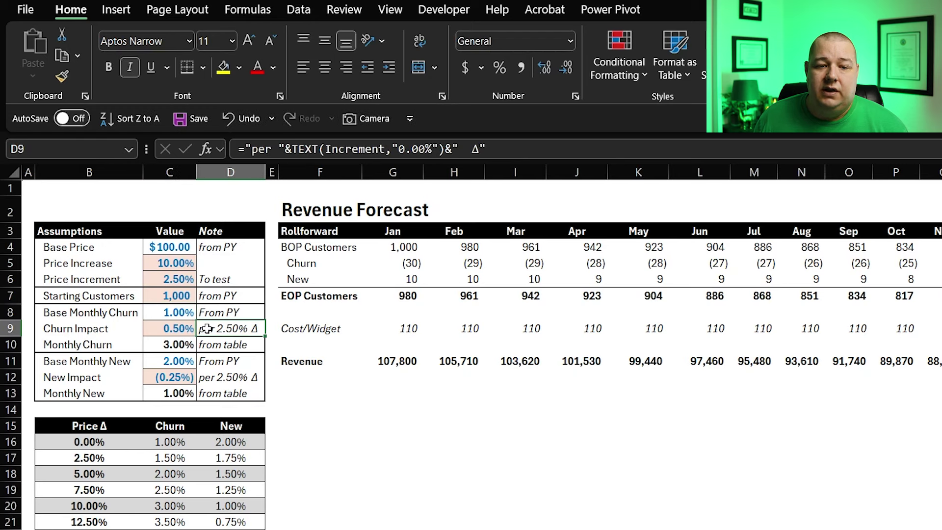
left_click(173, 278)
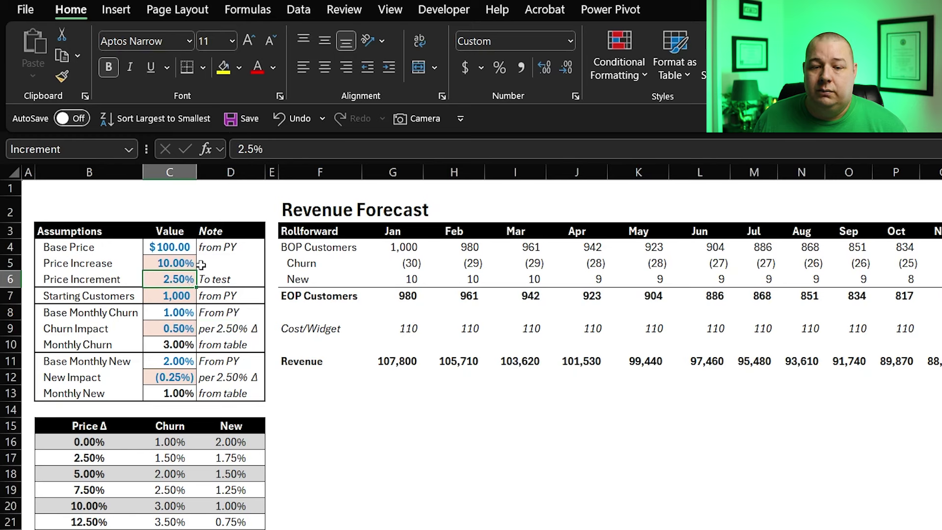
left_click(102, 330)
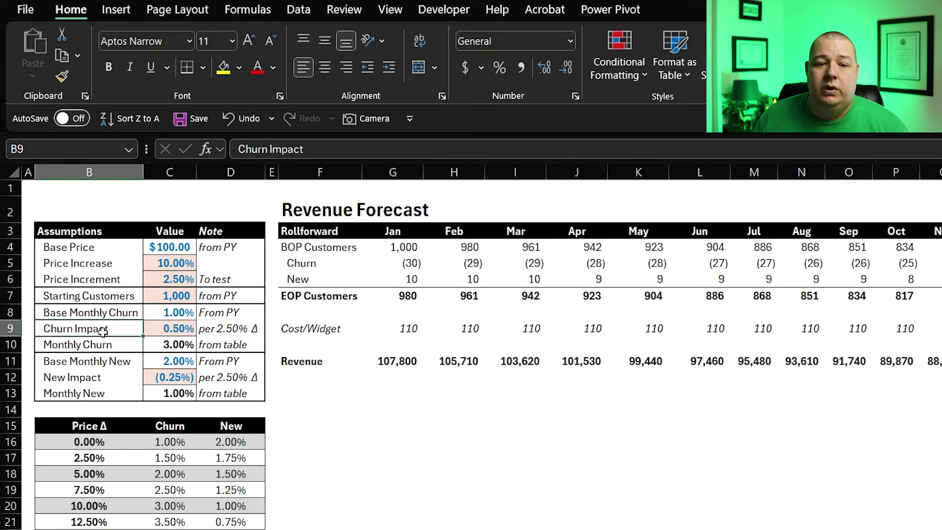
left_click(168, 328)
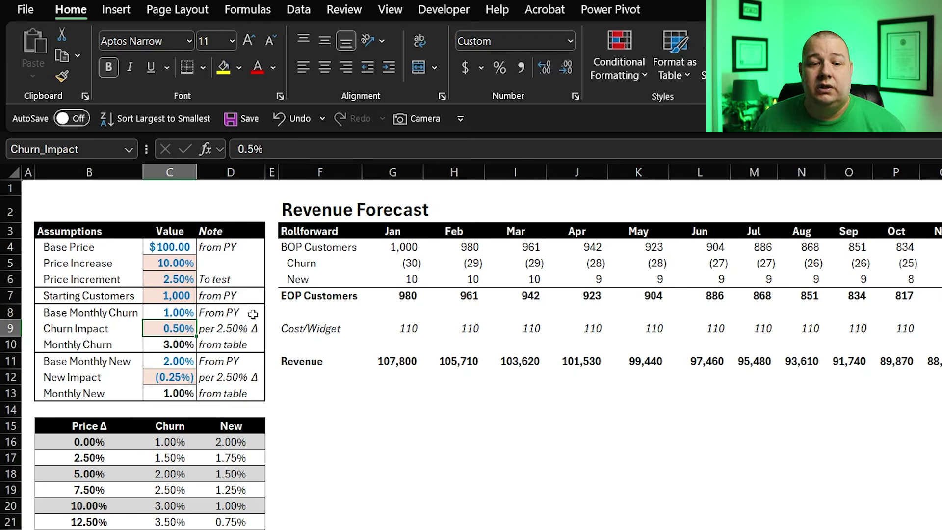
Inspect the Monthly Churn XLOOKUP formula and the Price Δ, Churn and New columns of the price-change table.
left_click(172, 343)
left_click_drag(93, 344, 230, 344)
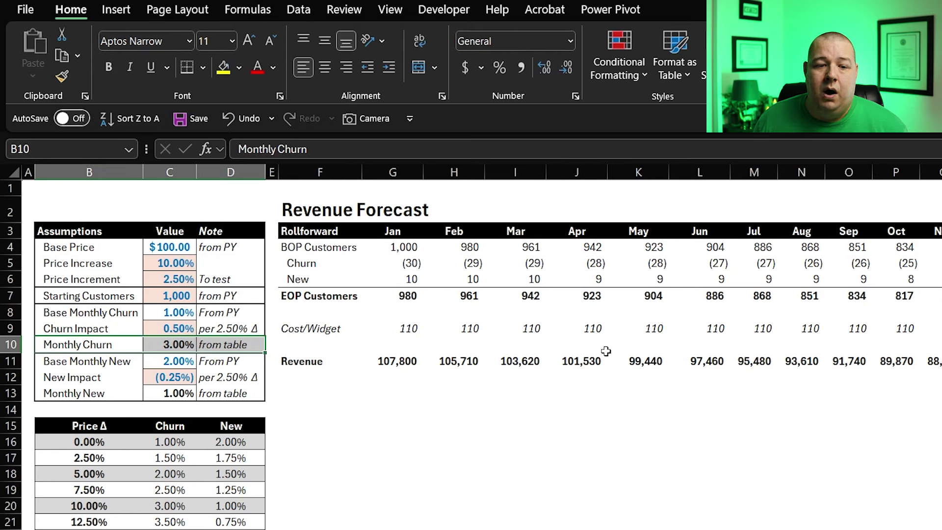
left_click(182, 344)
left_click(424, 149)
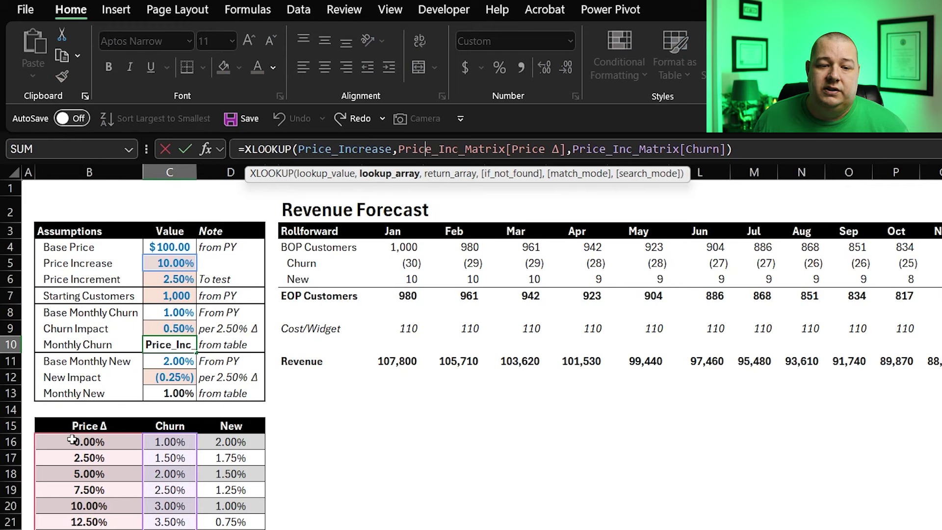
left_click(93, 490)
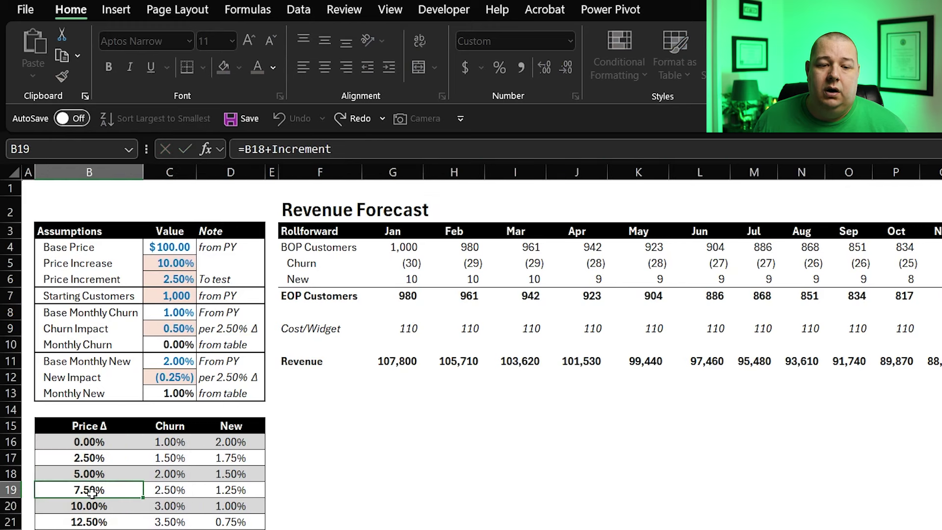
left_click(83, 426)
left_click_drag(81, 441, 87, 525)
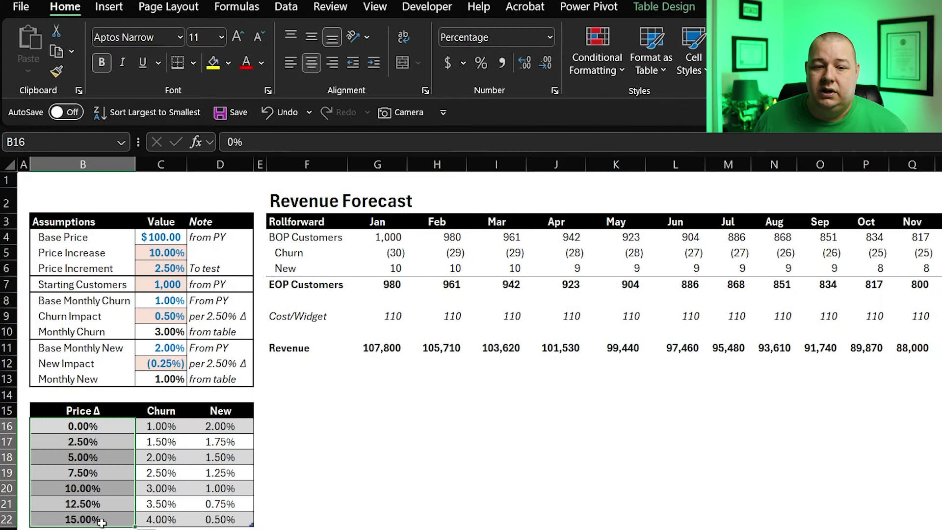
left_click_drag(169, 412, 177, 512)
left_click(225, 412)
left_click_drag(225, 412, 223, 516)
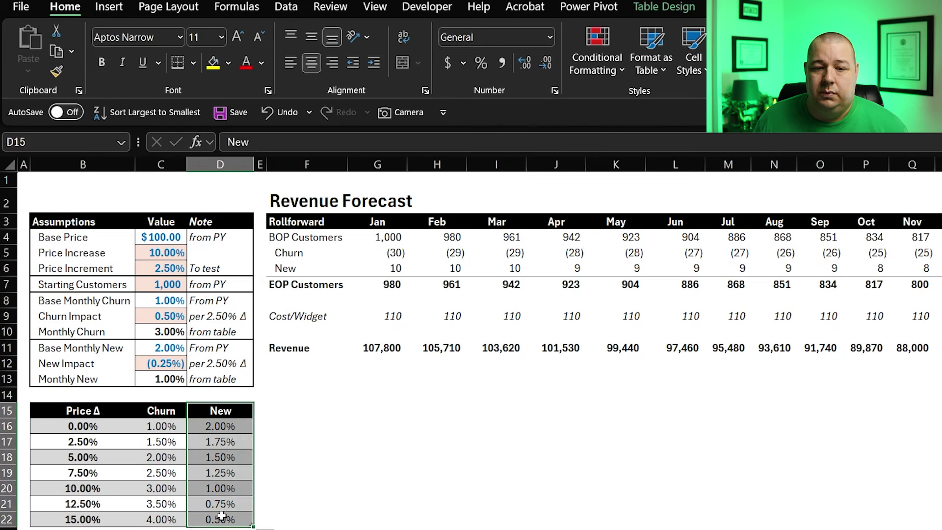
Examine the Base Monthly New, New Impact and Monthly New assumptions and the note formula beside New Impact.
left_click(177, 381)
left_click_drag(61, 348, 218, 376)
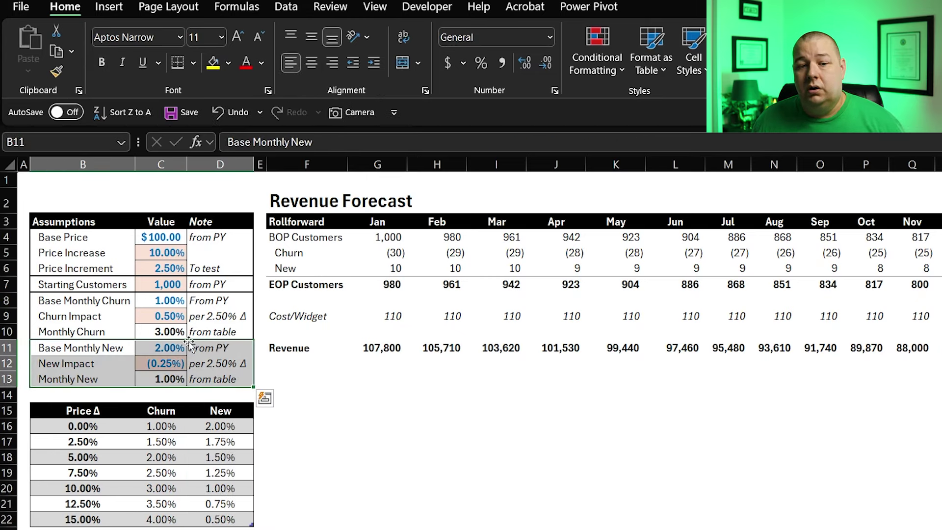
left_click(163, 345)
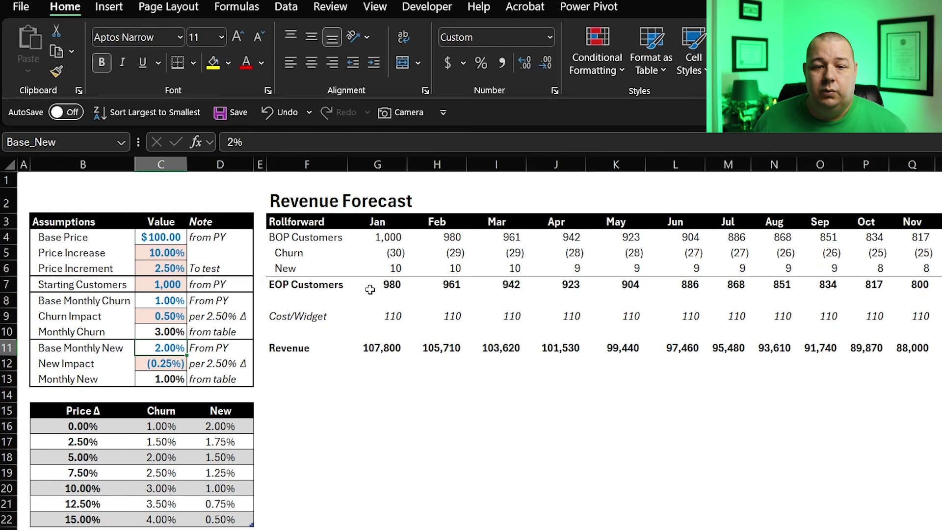
left_click(91, 364)
left_click(174, 366)
left_click(212, 361)
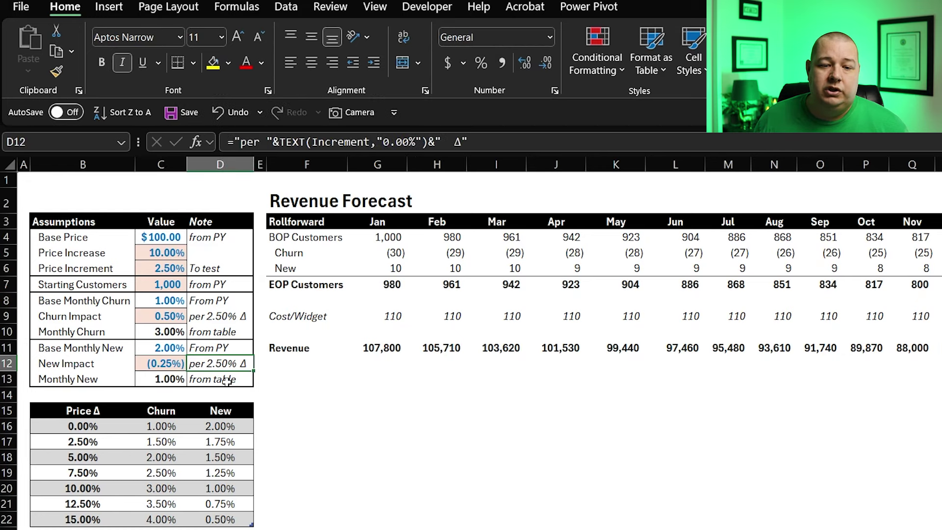
left_click(155, 365)
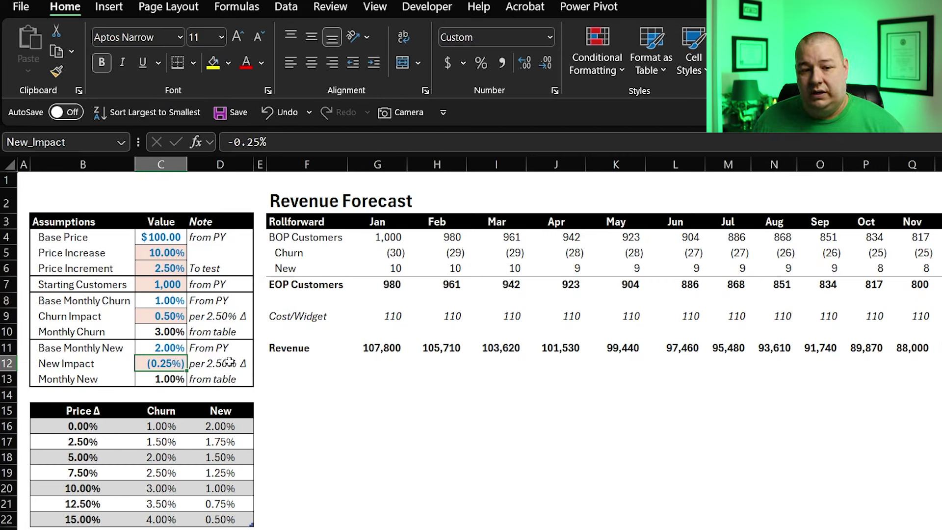
Trace how the Monthly New XLOOKUP formula uses the Price Increase to find the New rate in the 10.00% row of the price-change table.
left_click(179, 350)
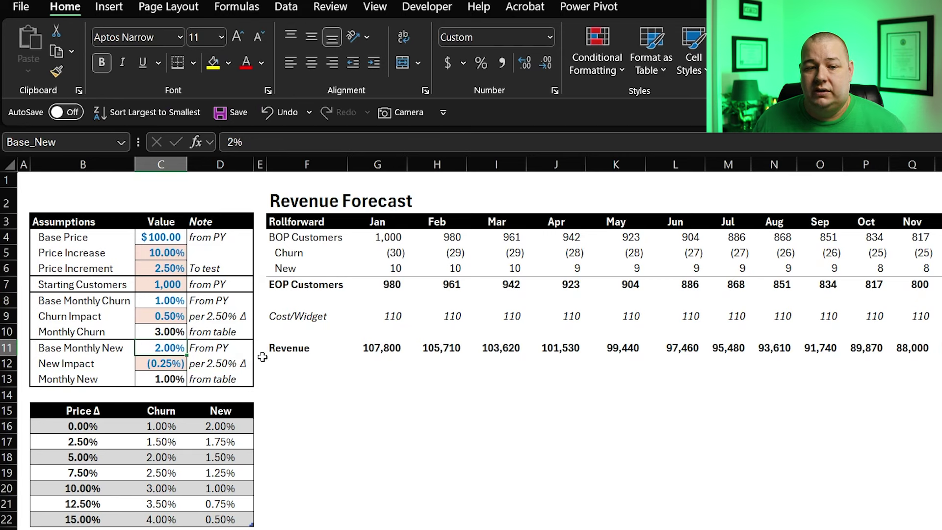
left_click(159, 252)
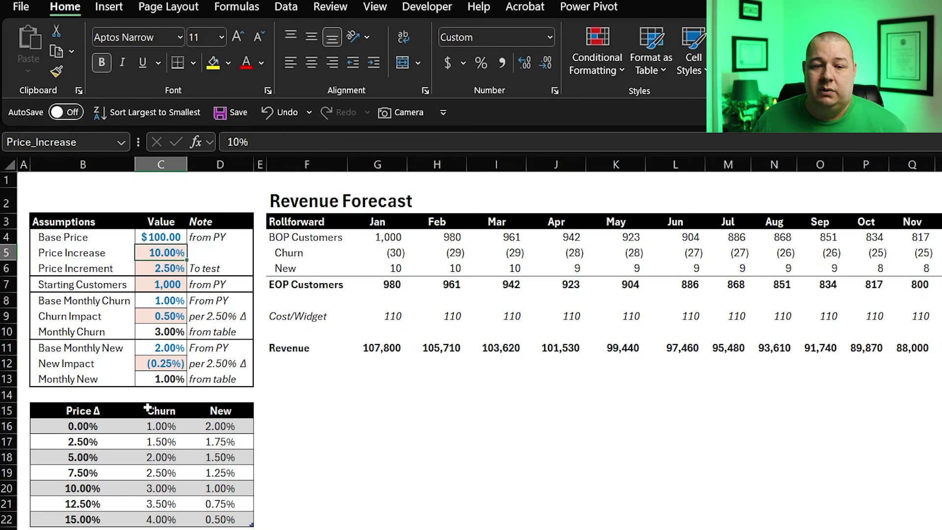
left_click_drag(91, 488, 194, 488)
left_click(216, 488)
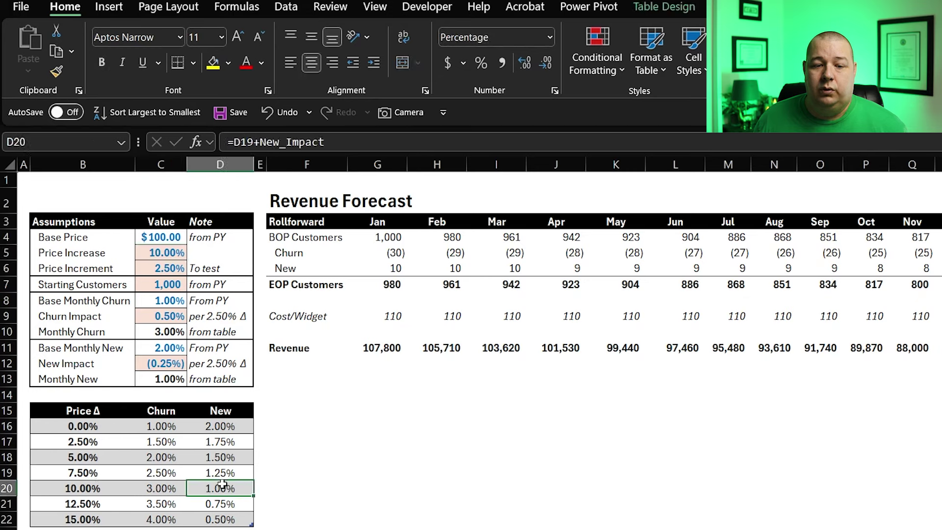
left_click(162, 380)
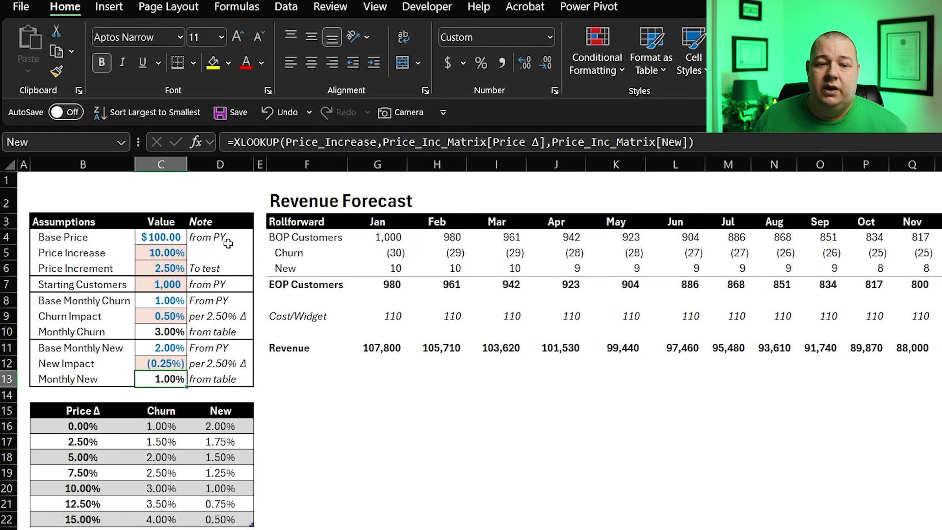
Examine the January BOP Customers and Churn formulas in G4 and G5 and the assumptions they refer to.
left_click(388, 242)
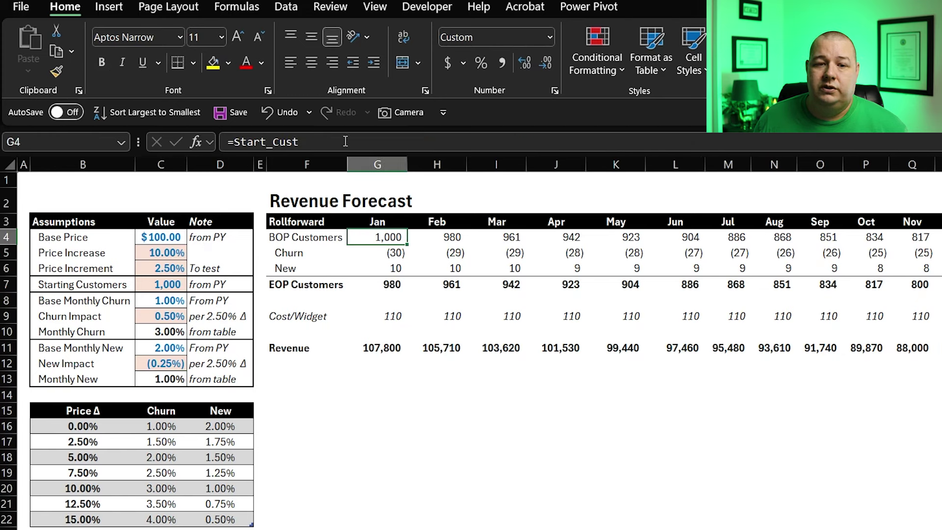
left_click(345, 141)
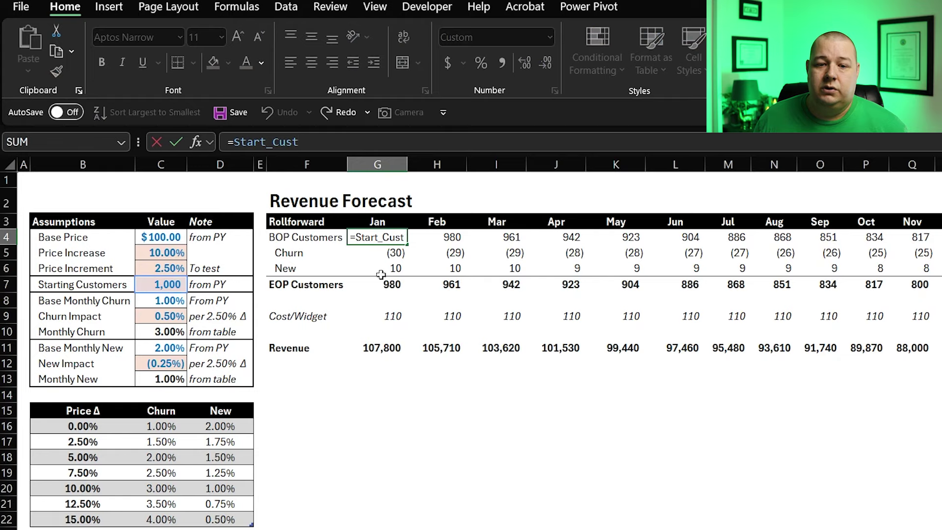
key("Return")
key("F2")
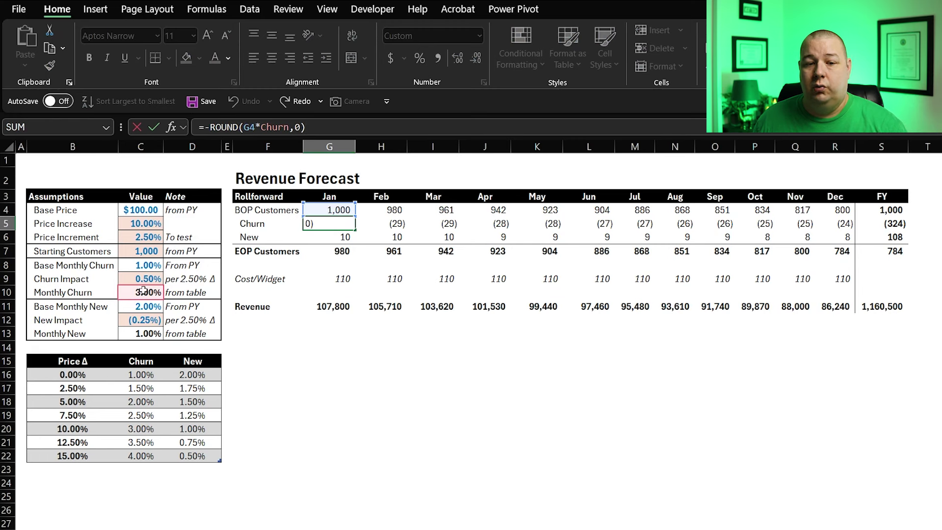
left_click(337, 290)
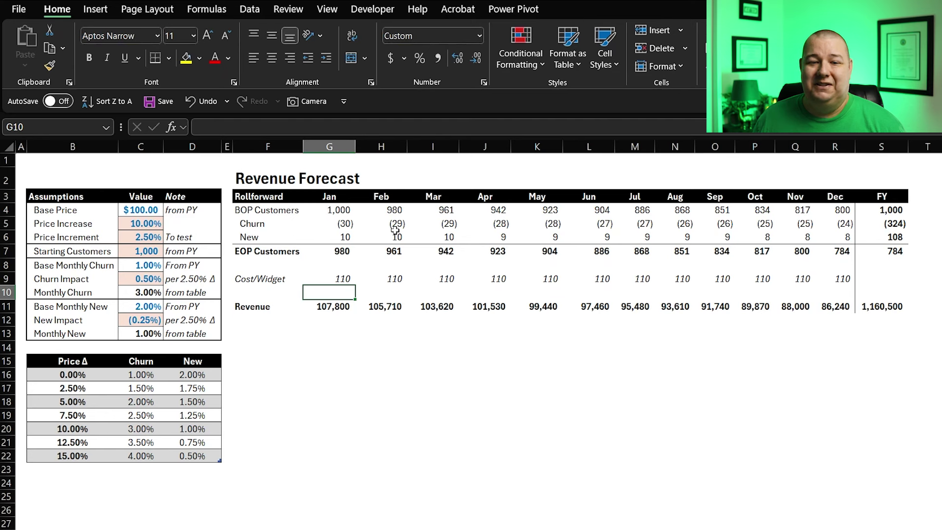
left_click(346, 222)
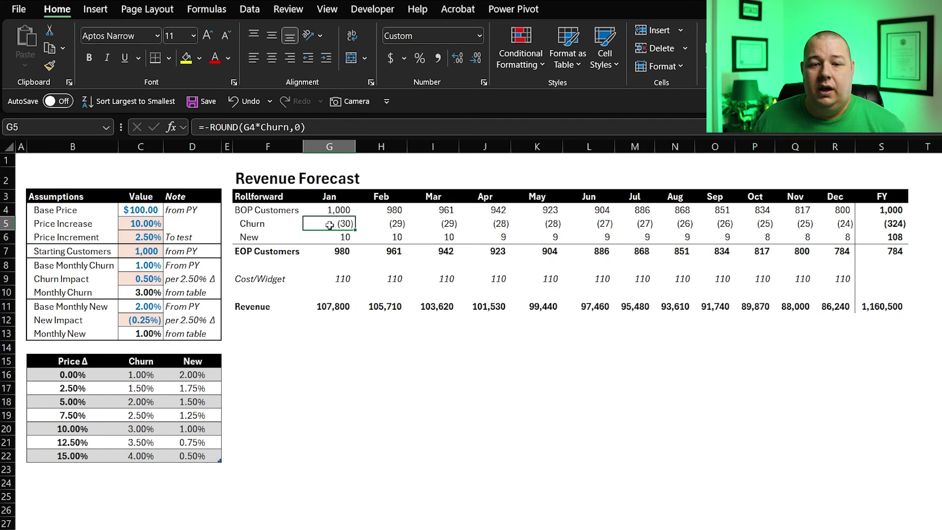
Examine the January New and EOP Customers formulas in G6 and G7 and the cells they refer to.
left_click(345, 236)
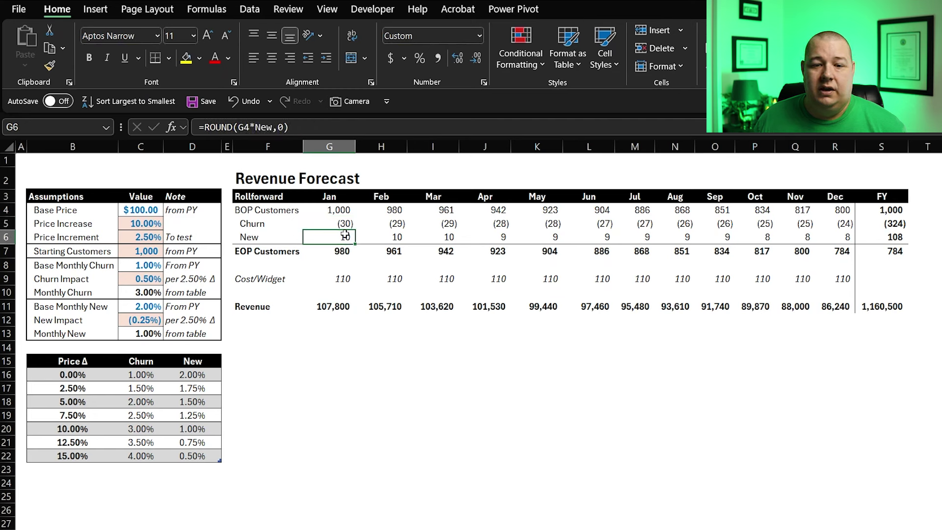
left_click(292, 128)
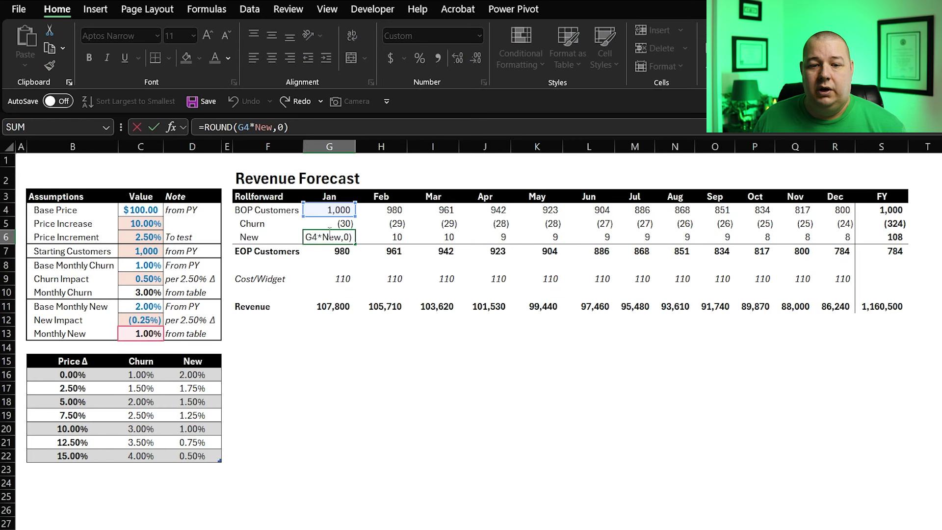
key("Return")
left_click(288, 127)
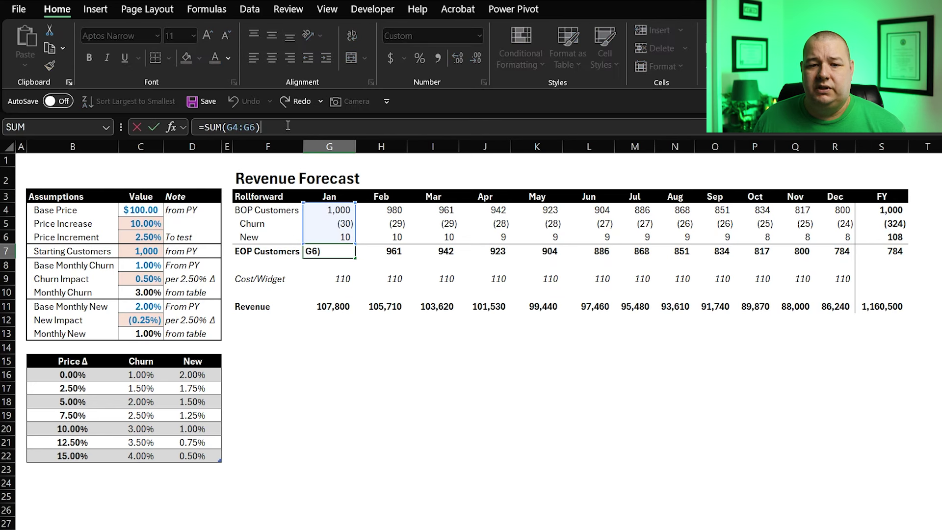
left_click(416, 251)
left_click(342, 251)
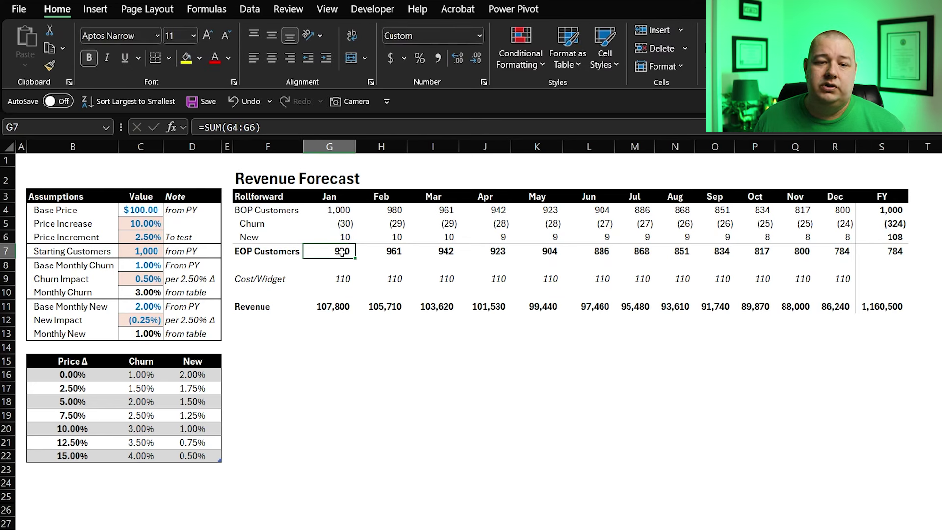
Check the February BOP Customers formula in H4 and the full-year BOP and EOP Customers formulas in column S.
left_click(395, 209)
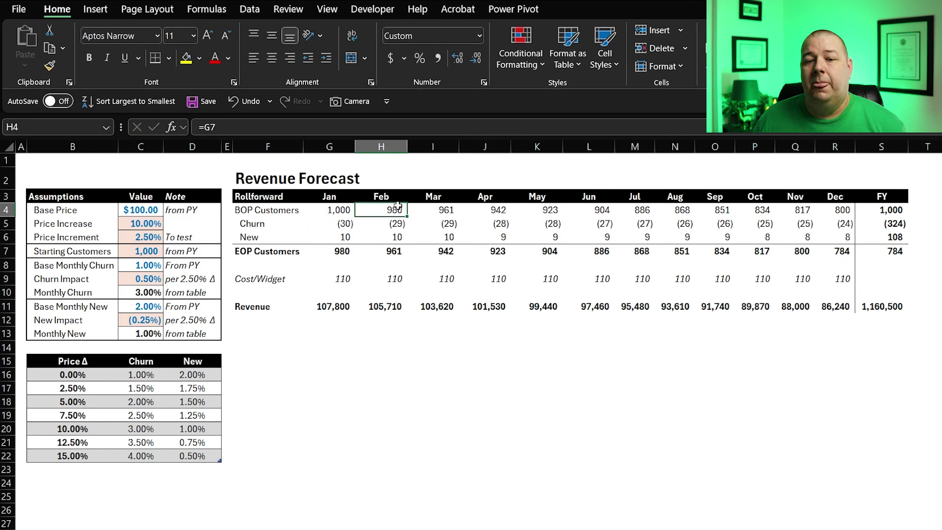
left_click_drag(398, 206, 410, 275)
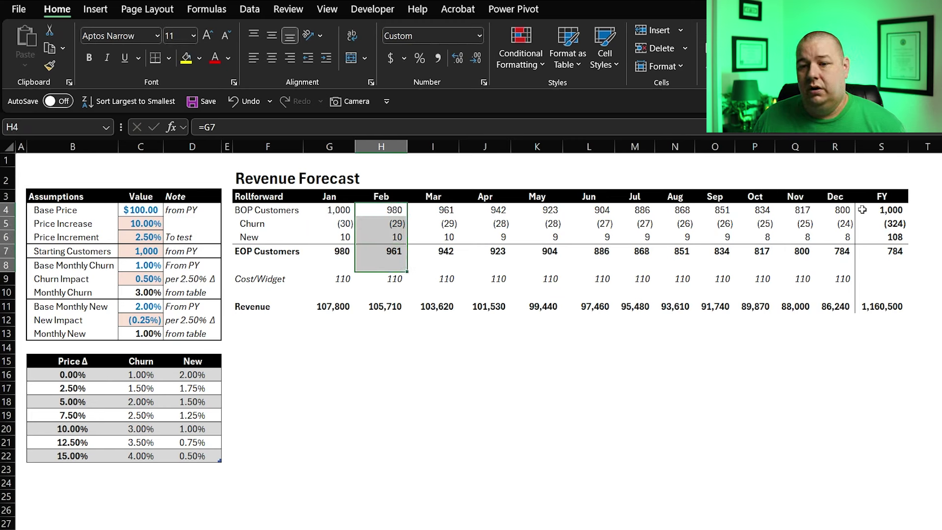
left_click(886, 208)
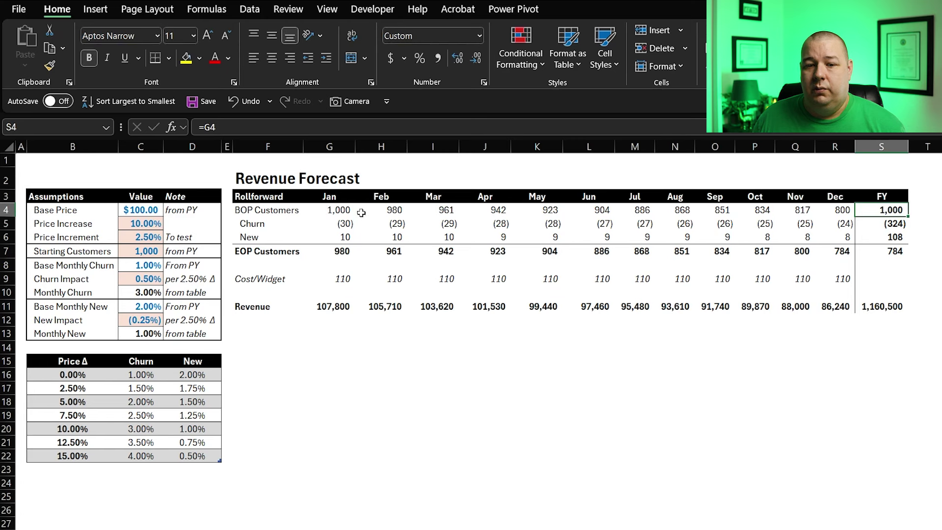
left_click(884, 249)
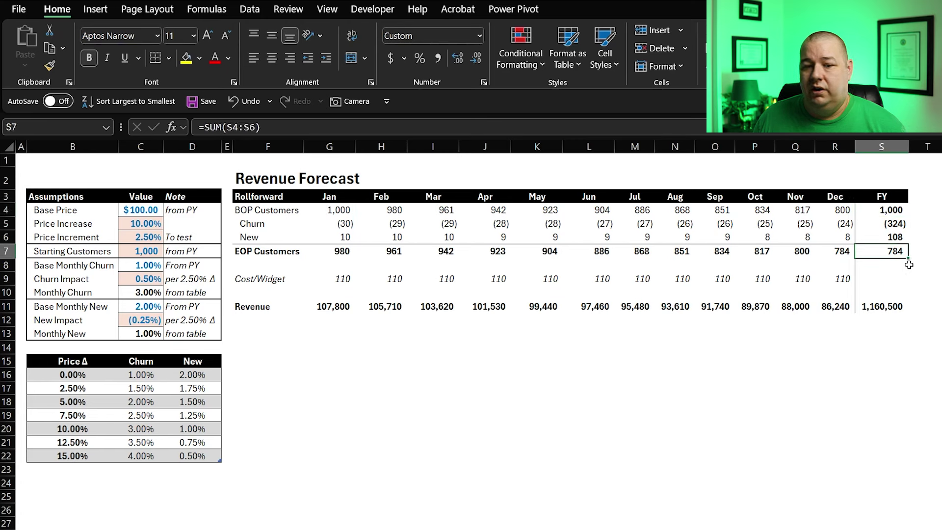
Inspect the January Cost/Widget formula in G9 with its Base Price and Price Increase references, and review the row through December.
left_click(333, 275)
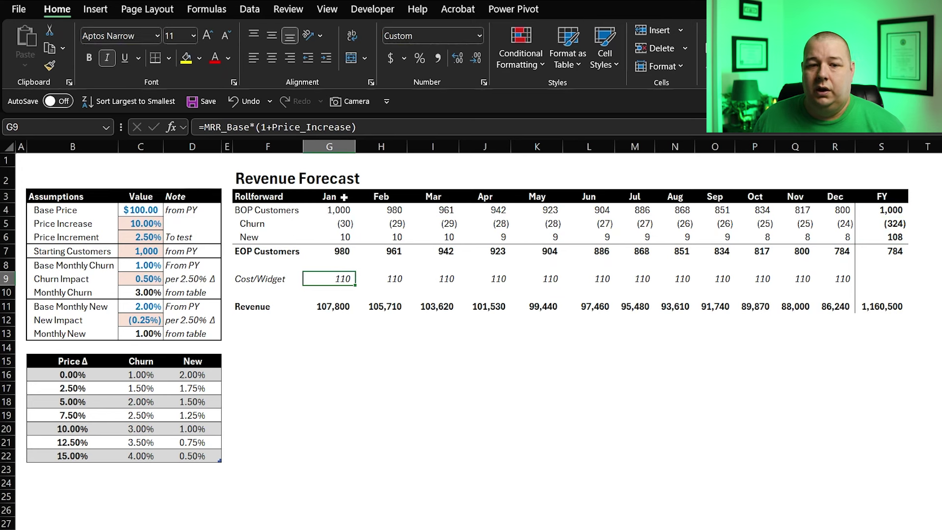
key("F2")
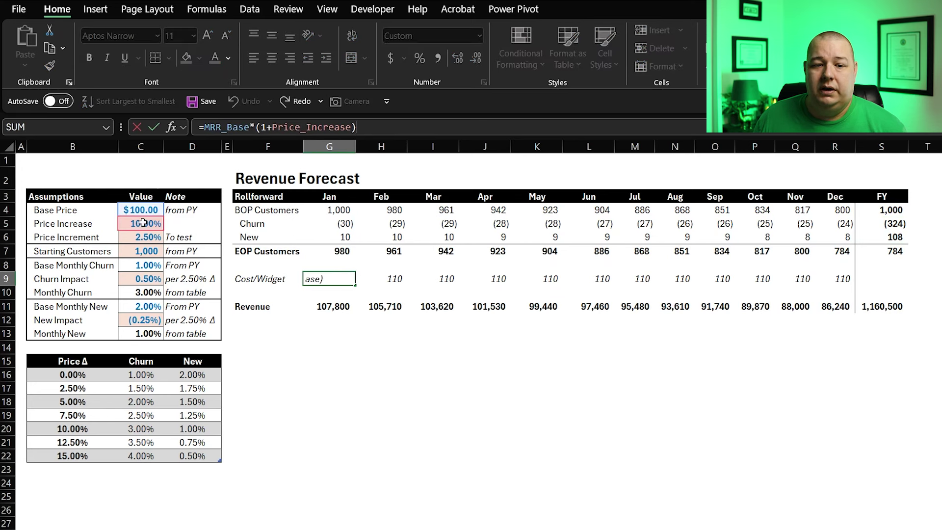
key("Return")
left_click_drag(326, 276, 822, 278)
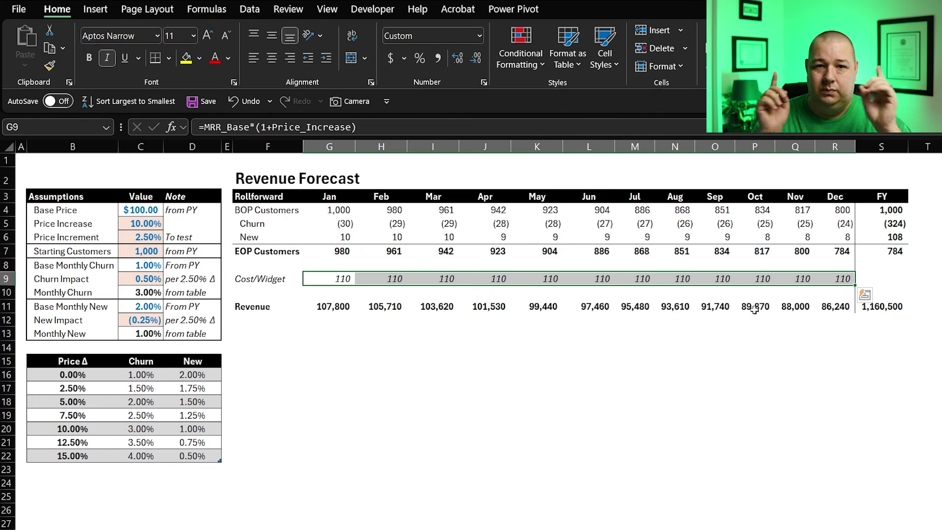
Inspect the January Revenue formula in G11, the full-year sum in S11 and the monthly Revenue row that it totals.
left_click(478, 320)
left_click(335, 311)
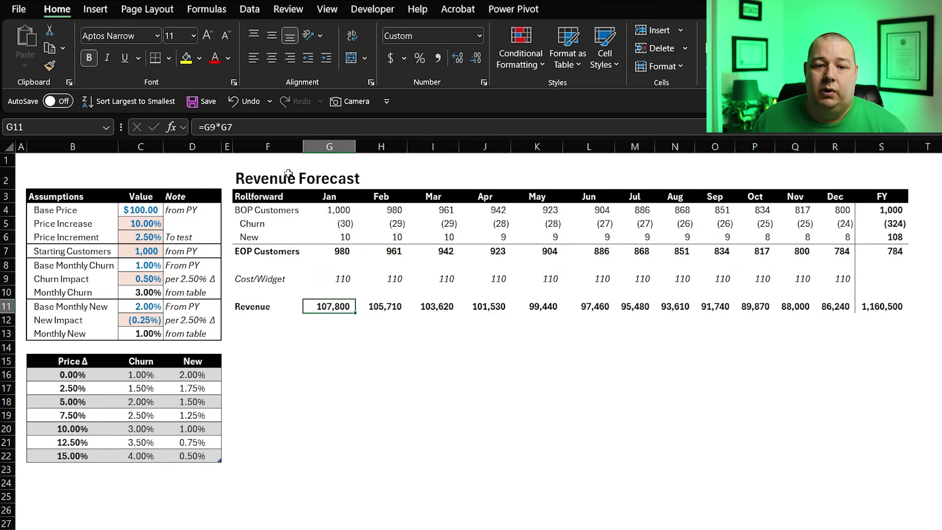
key("F2")
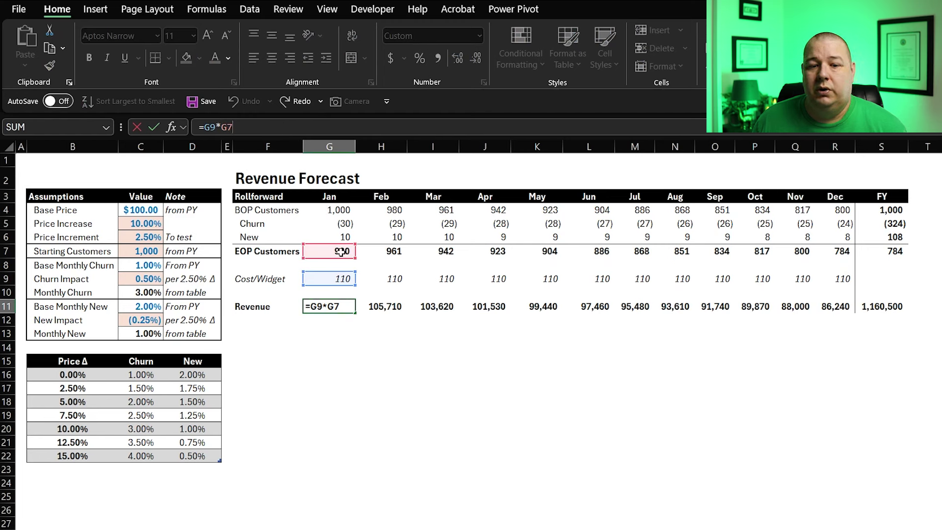
left_click(369, 359)
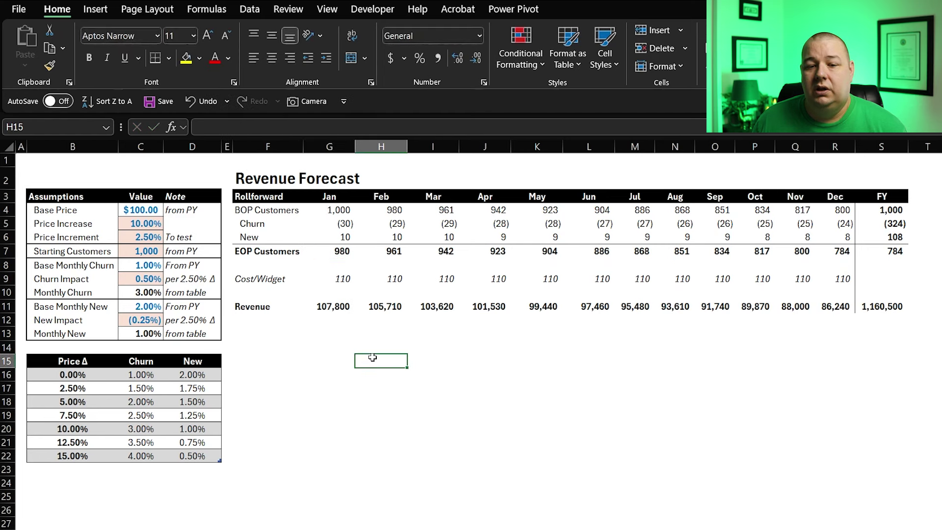
left_click(876, 302)
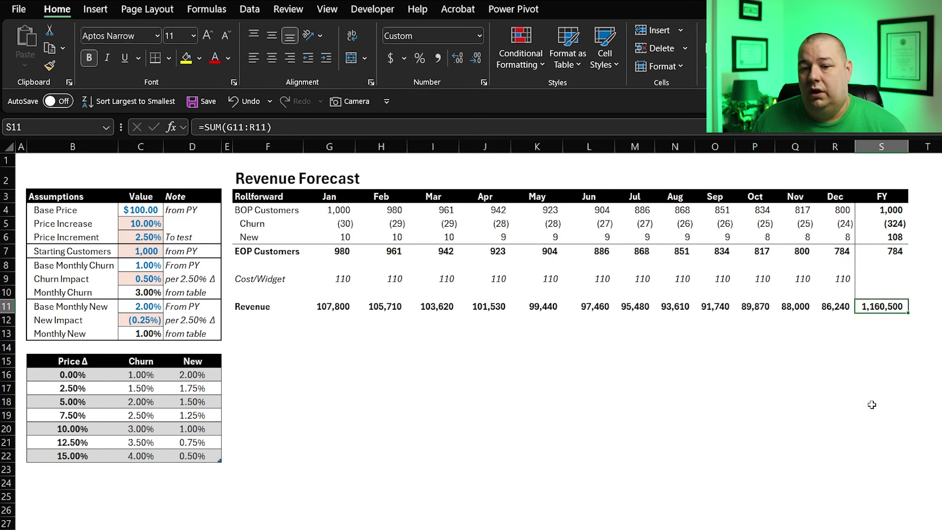
left_click_drag(334, 307, 816, 308)
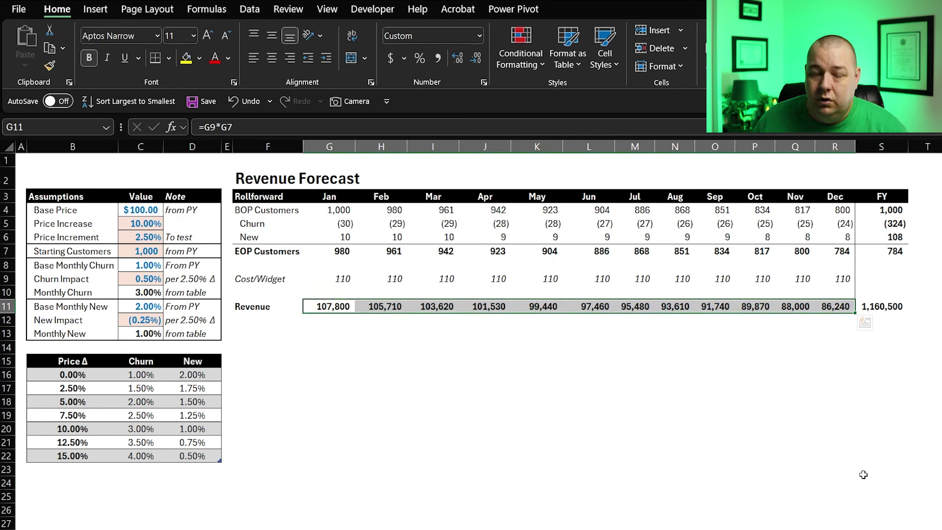
left_click(880, 430)
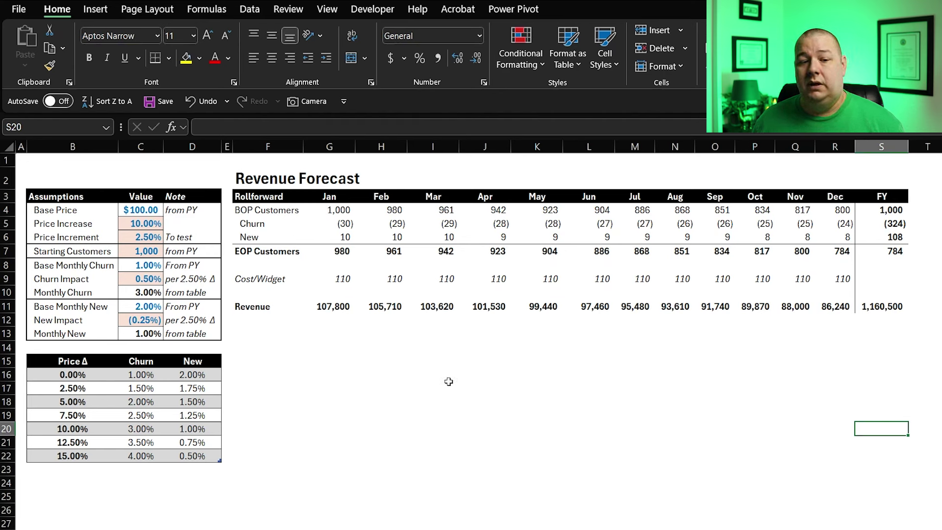
Examine the price-change table's Churn formulas and table name, and how the Monthly Churn XLOOKUP refers to its columns.
left_click(131, 404)
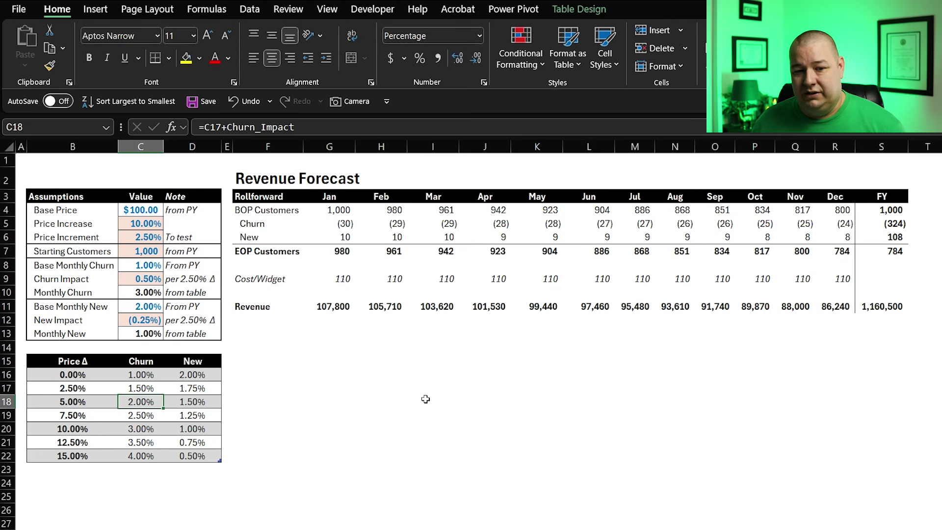
left_click(123, 379)
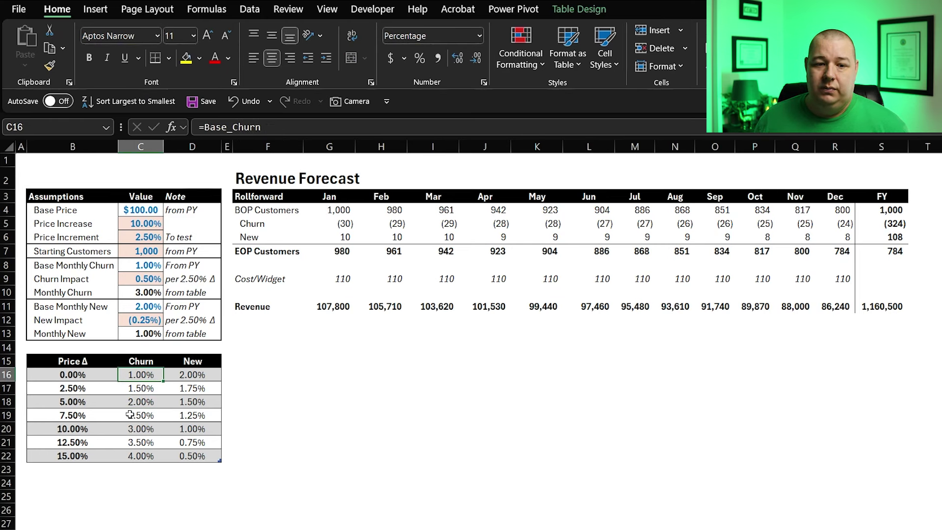
left_click(596, 7)
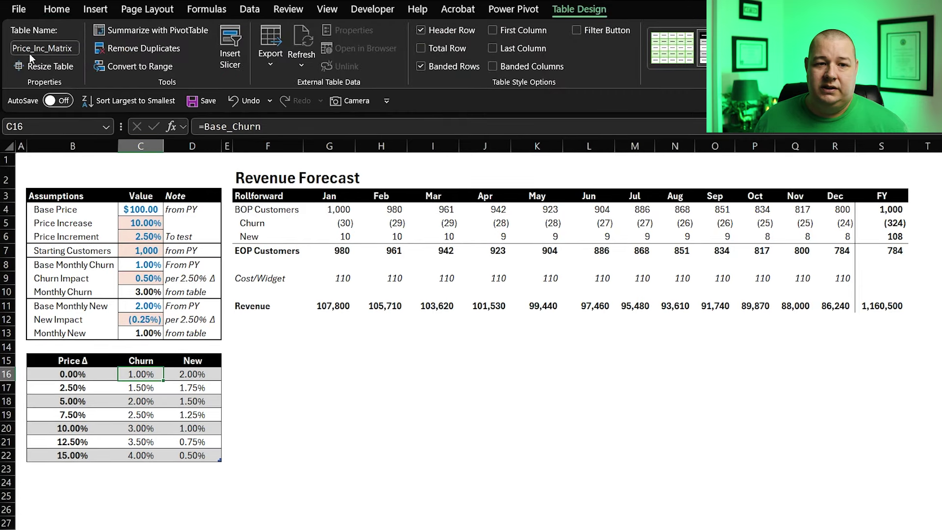
left_click(149, 400)
left_click(248, 398)
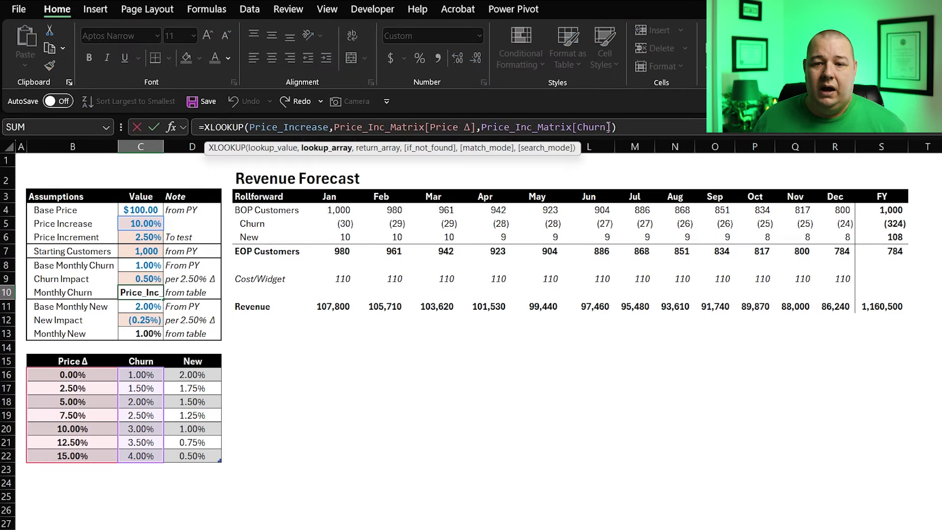
left_click(278, 360)
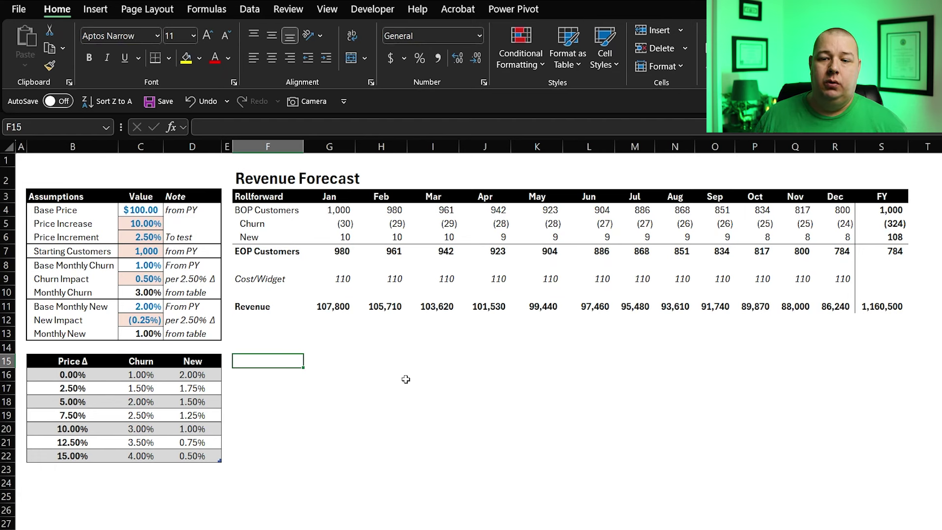
Link F15 to the full-year Revenue total with the formula =S11.
left_click(891, 302)
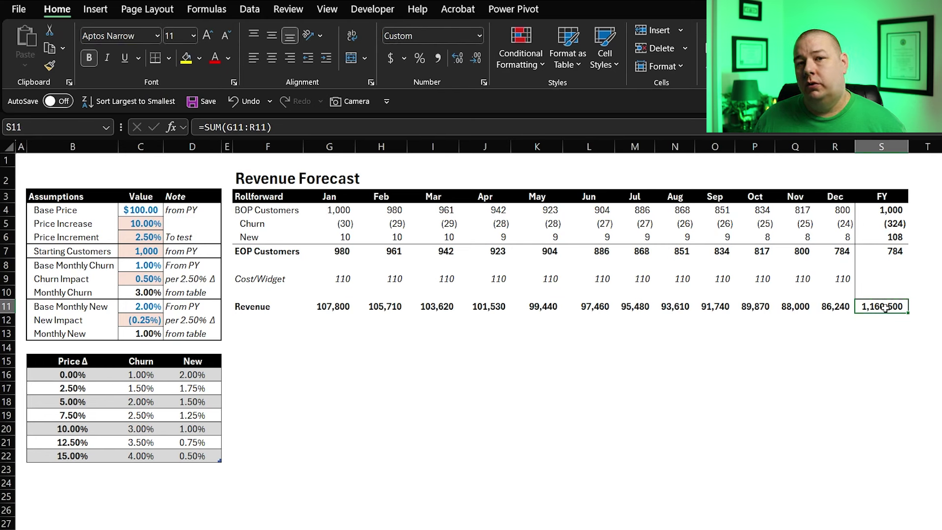
left_click(274, 358)
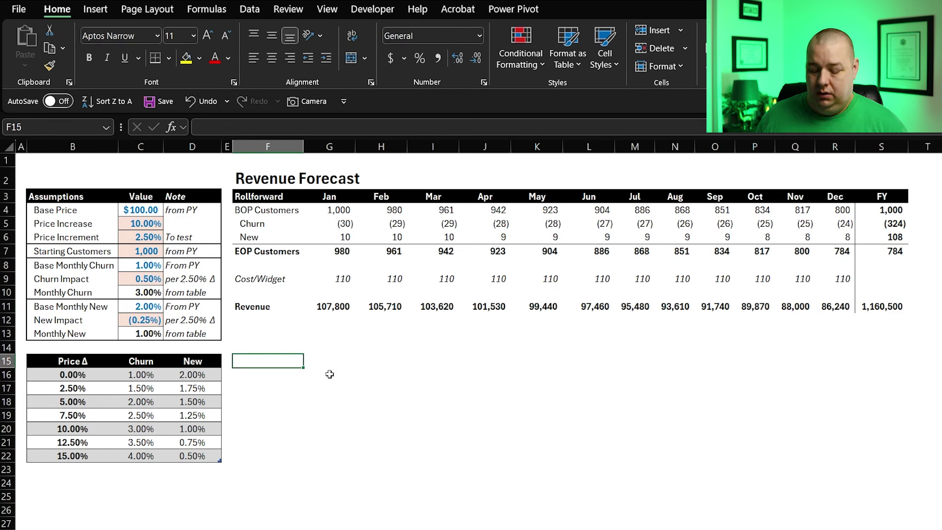
type("=")
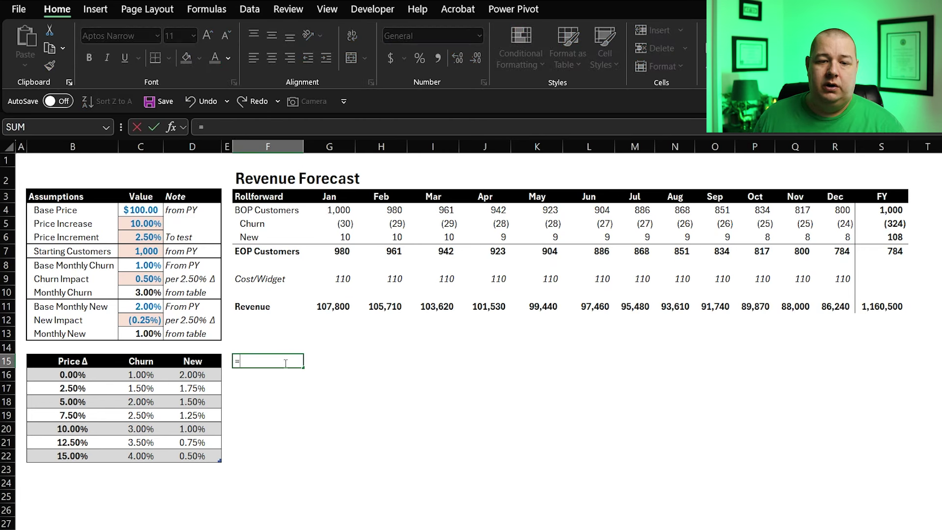
left_click(871, 308)
key("Return")
key("Up")
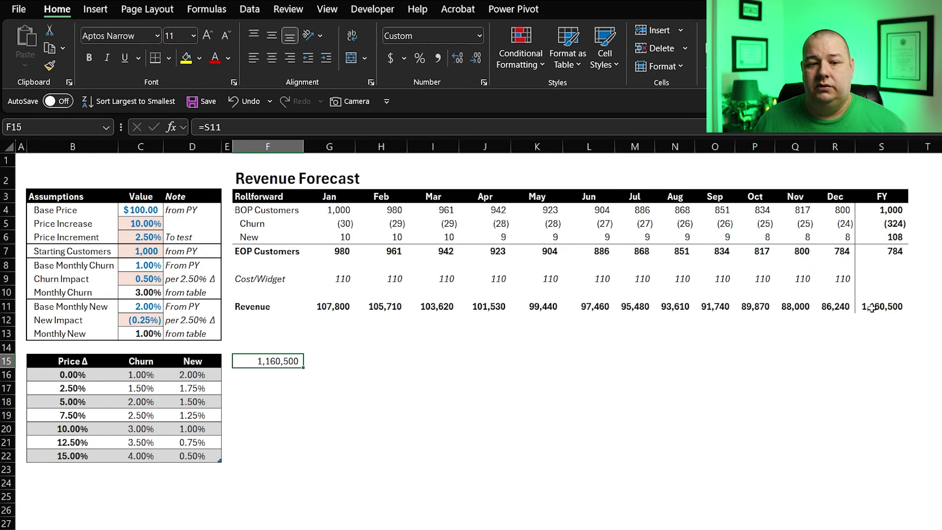
Enter the heading "Churn Impact" in G14, diagonally above the linked revenue total.
key("Right")
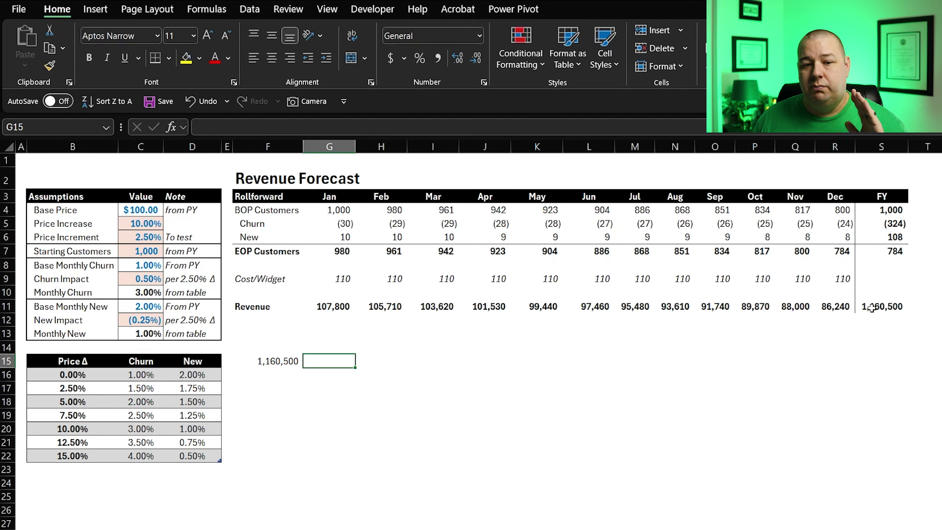
key("Left")
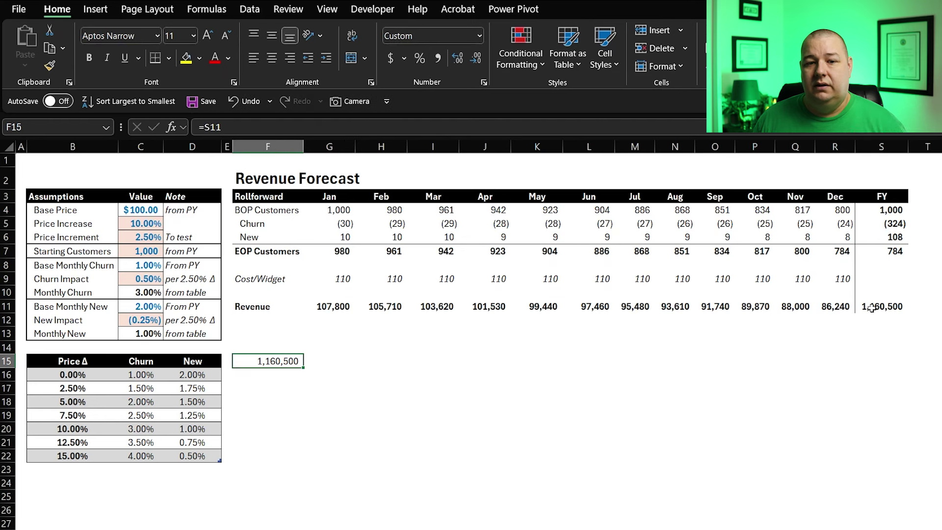
key("Right")
key("Up")
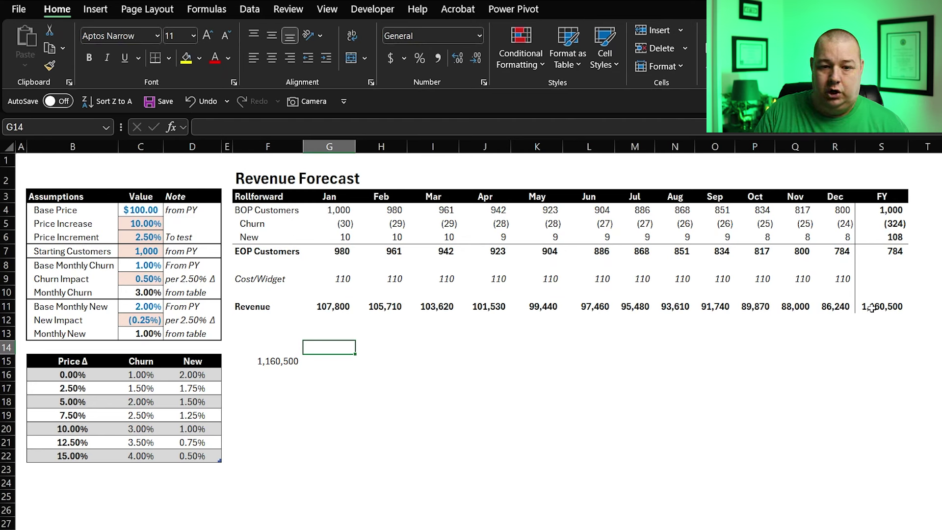
type("Churn Impac")
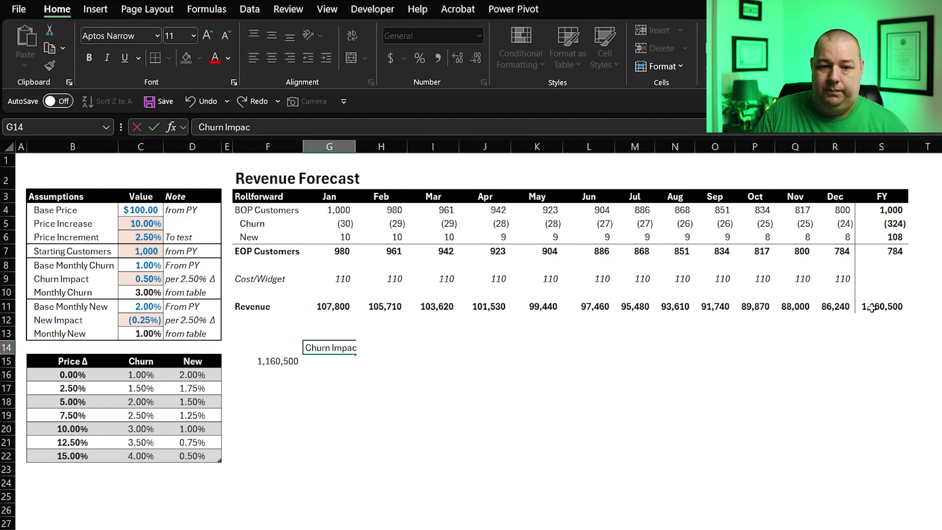
type("t")
key("Return")
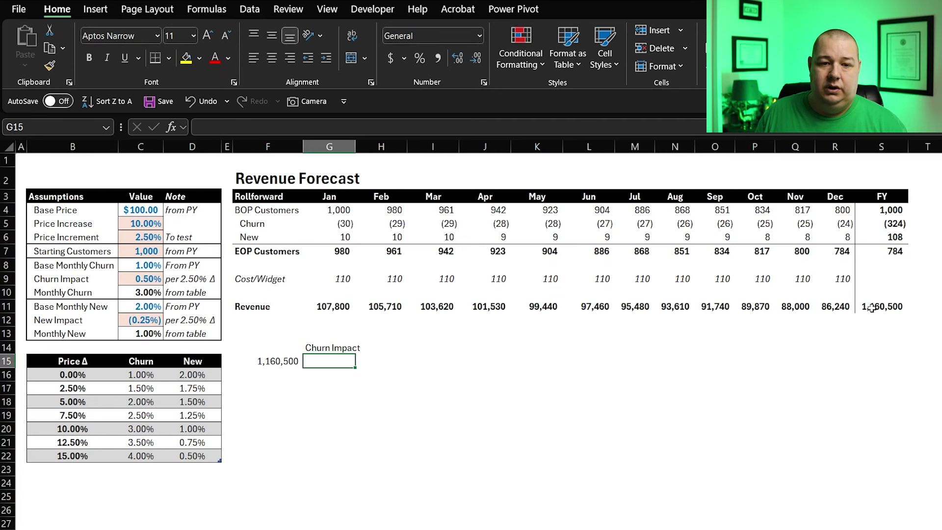
Shift the linked revenue total and the Churn Impact heading one column over, to G15 and H14.
key("Left")
key("Up")
key("shift+Down")
key("shift+Right")
key("ctrl+c")
key("Right")
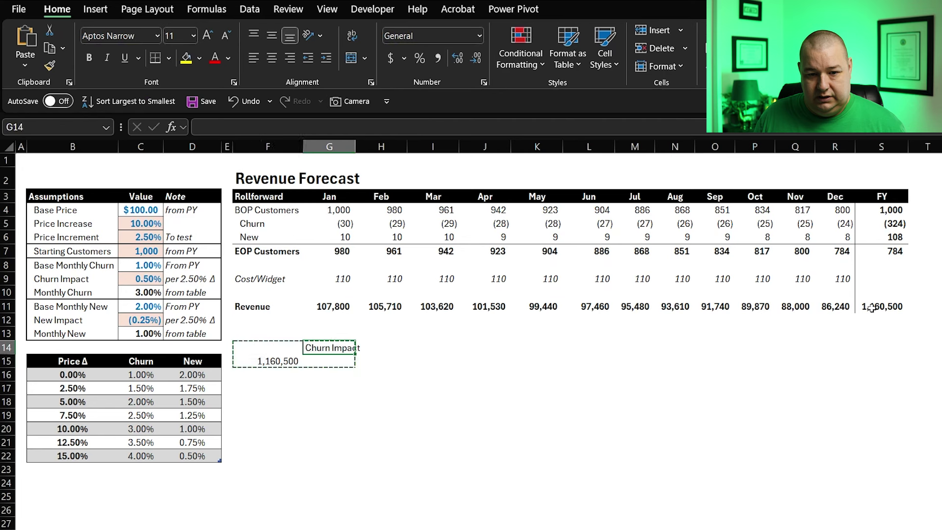
key("ctrl+v")
key("Escape")
key("Right")
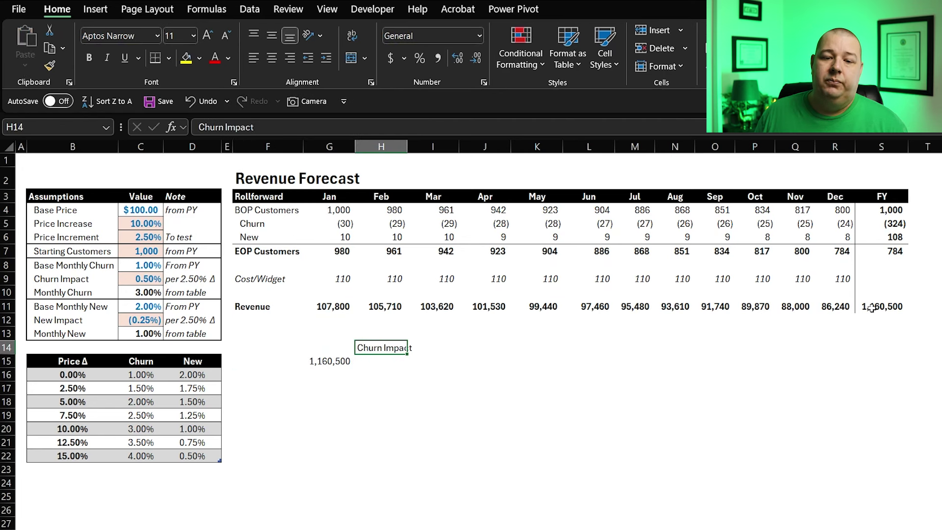
key("Return")
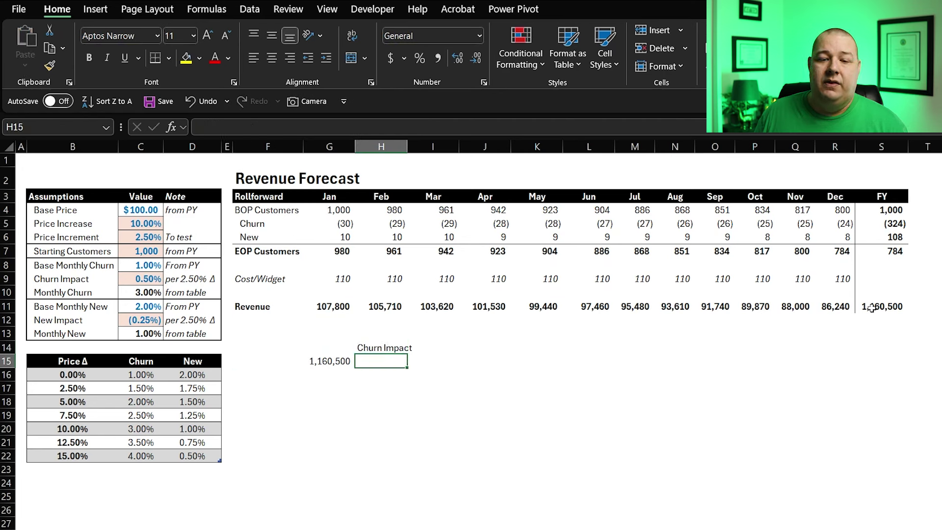
Enter the row heading "New Impact" in F16, diagonally below the revenue total in G15.
key("Left")
key("Down")
key("Left")
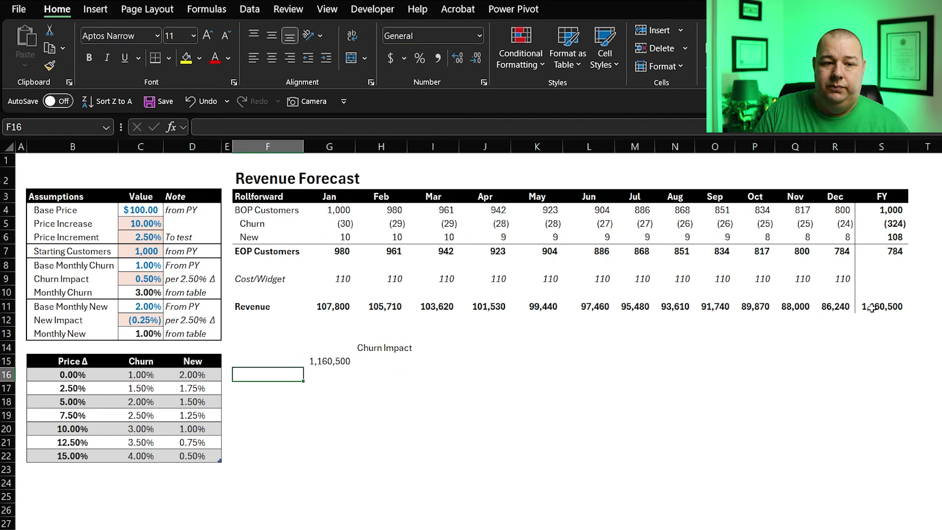
type("New Impact")
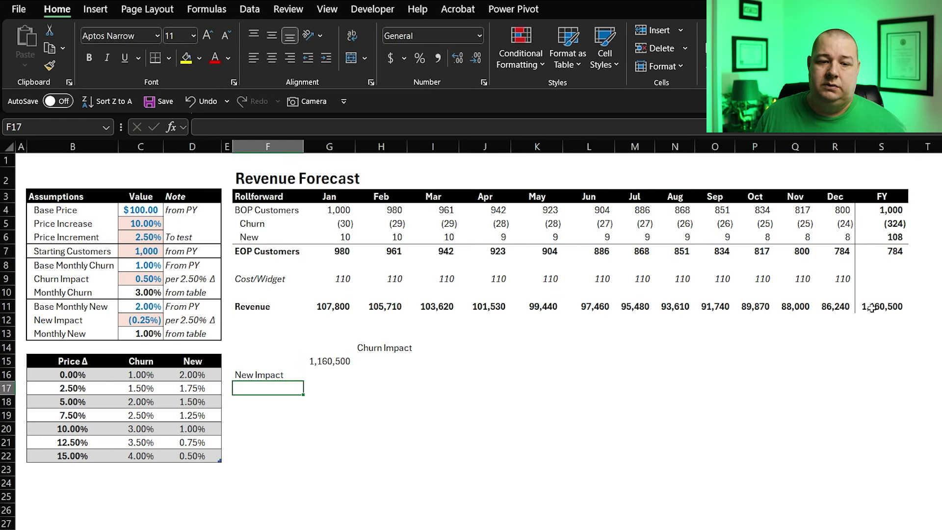
Examine the Churn Impact assumption in C9 and the note formula beside it in D9.
key("Up")
key("Up")
key("Up")
key("Up")
key("Up")
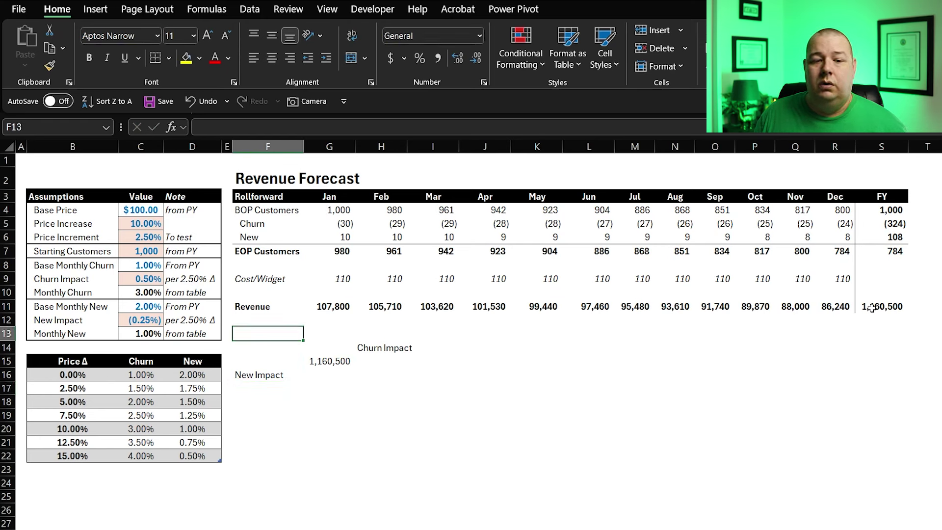
key("Left")
key("Left")
key("Left")
key("Up")
key("Up")
key("Up")
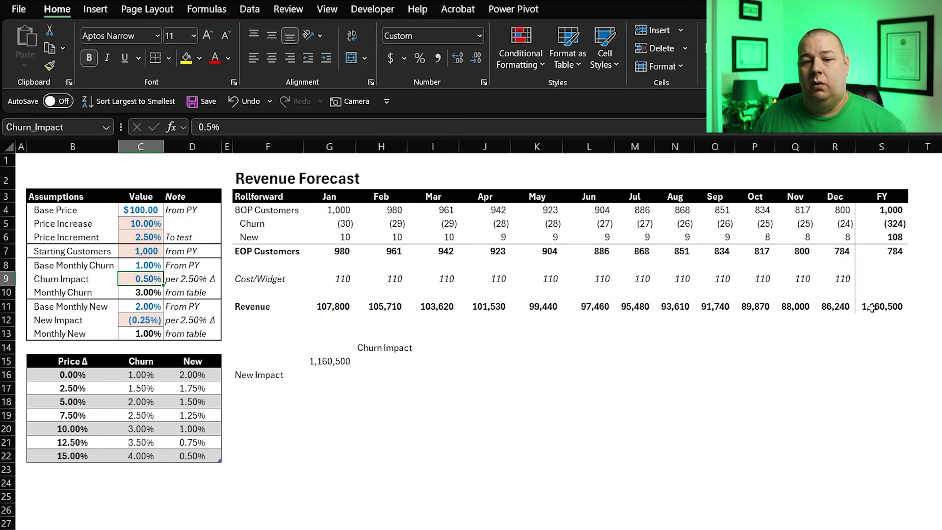
key("Right")
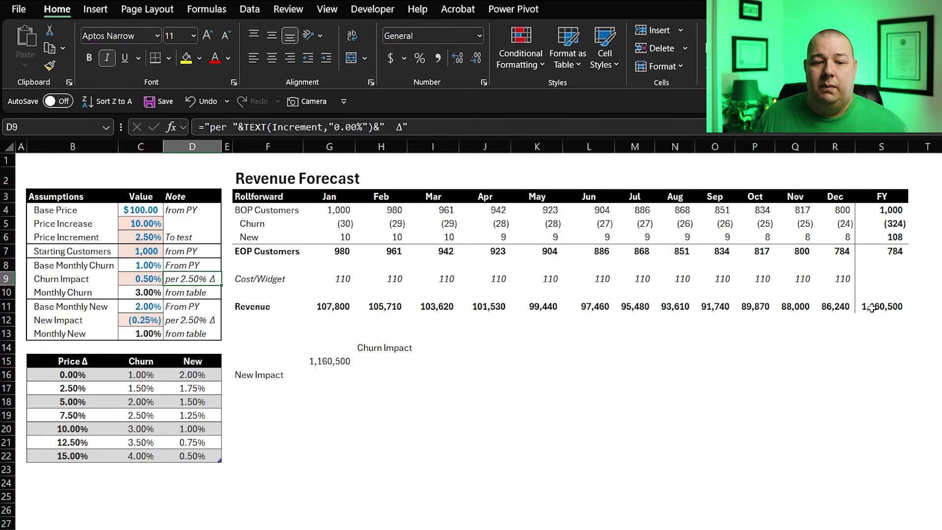
key("Left")
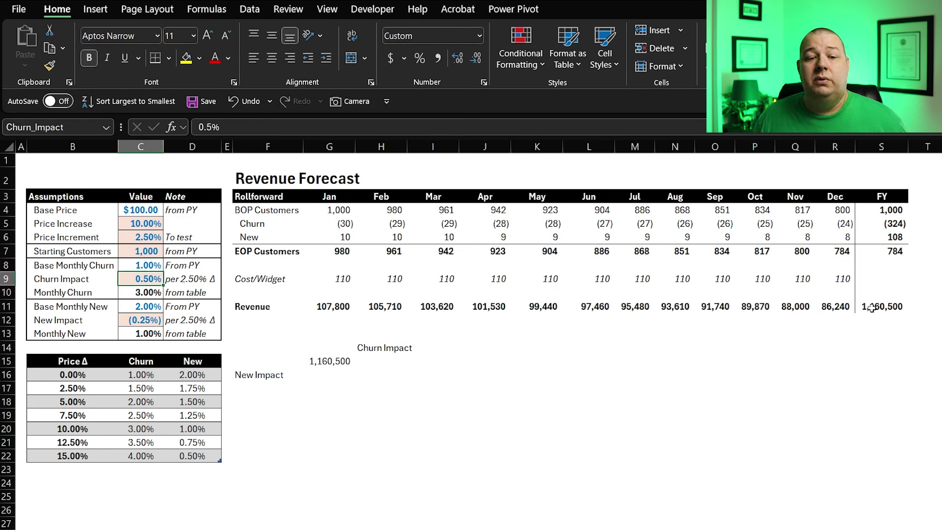
key("Right")
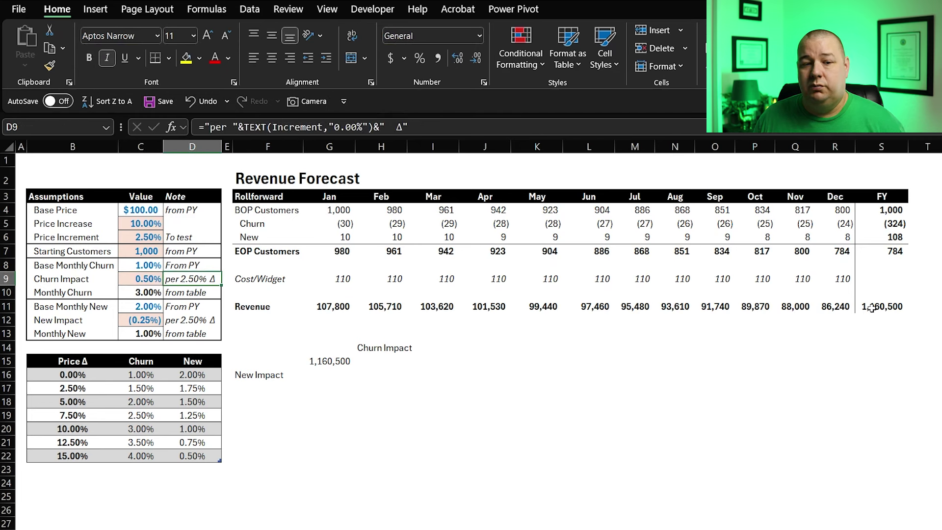
Review the Price Increment, Churn Impact and New Impact assumptions in C6, C9 and C12.
key("Left")
key("Up")
key("Up")
key("Up")
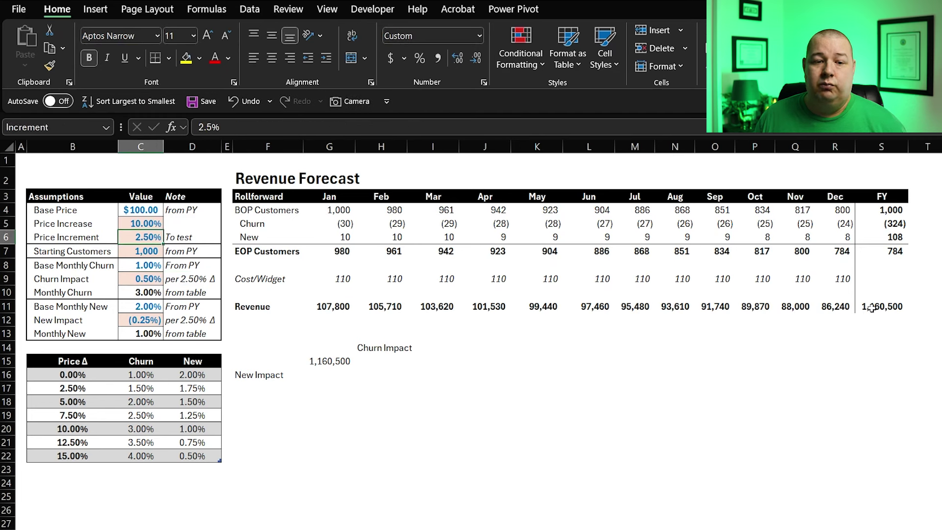
key("Up")
key("Down")
key("Down")
key("Down")
key("Down")
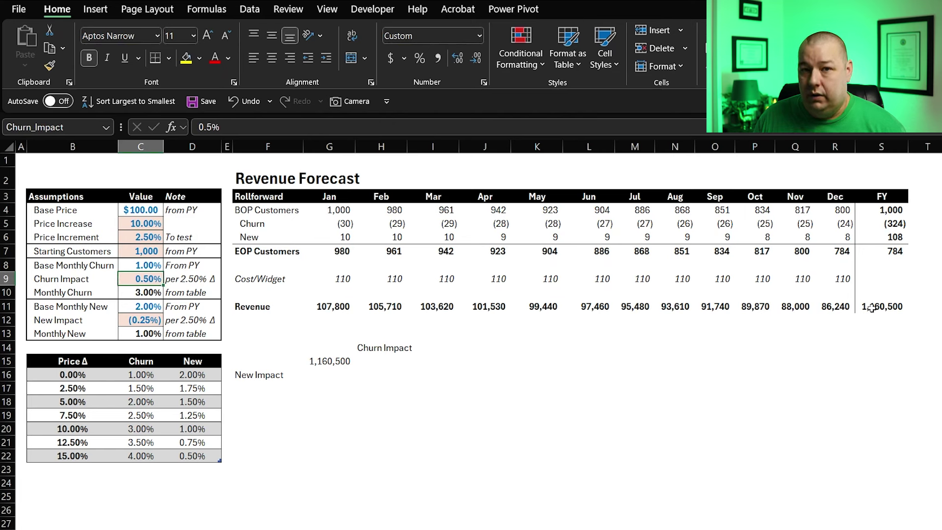
key("Down")
key("Down")
key("Down")
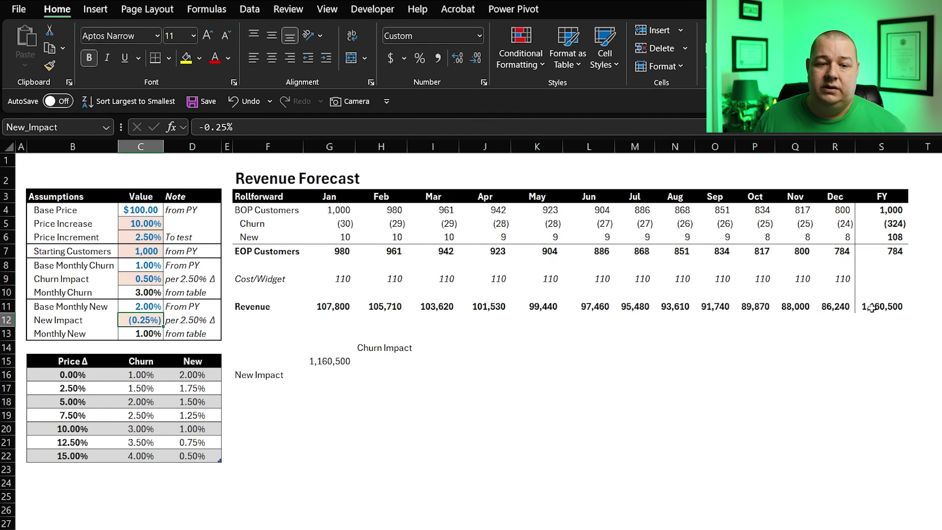
Enter 0.005 in J15 as the middle value of the Churn Impact row.
key("Down")
key("Down")
key("Down")
key("Down")
key("Right")
key("Right")
key("Right")
key("Right")
key("Right")
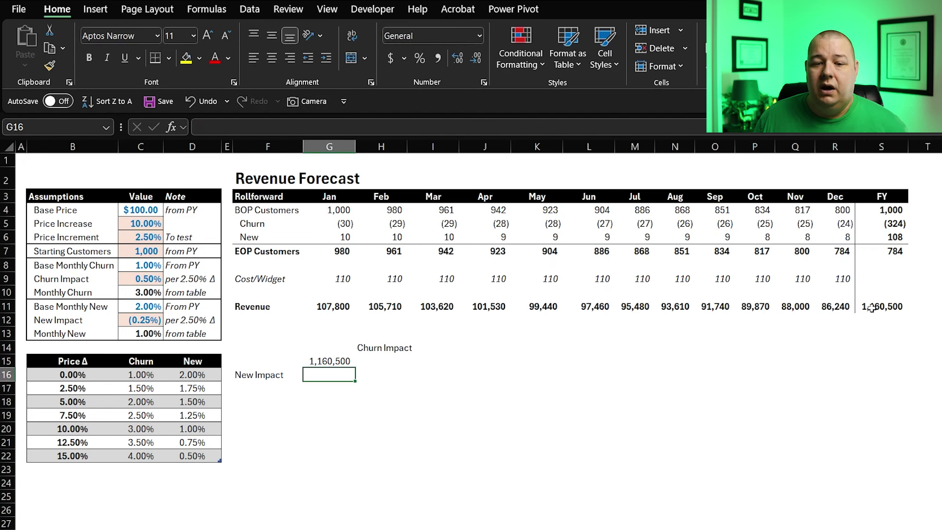
key("Up")
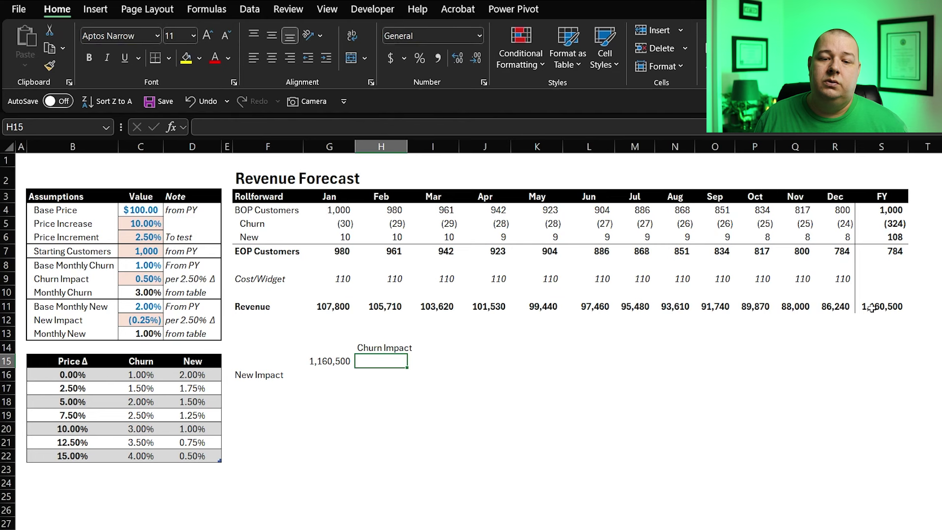
key("Right")
key("Right")
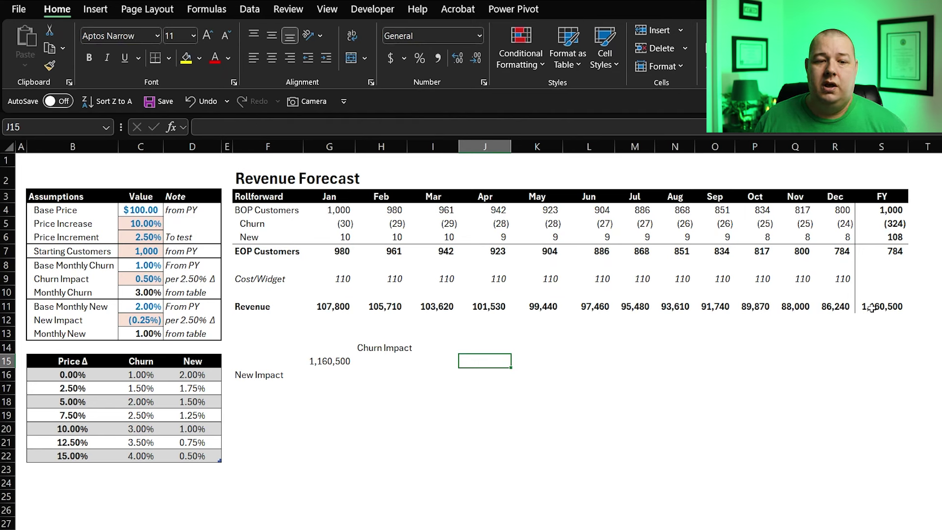
type(".")
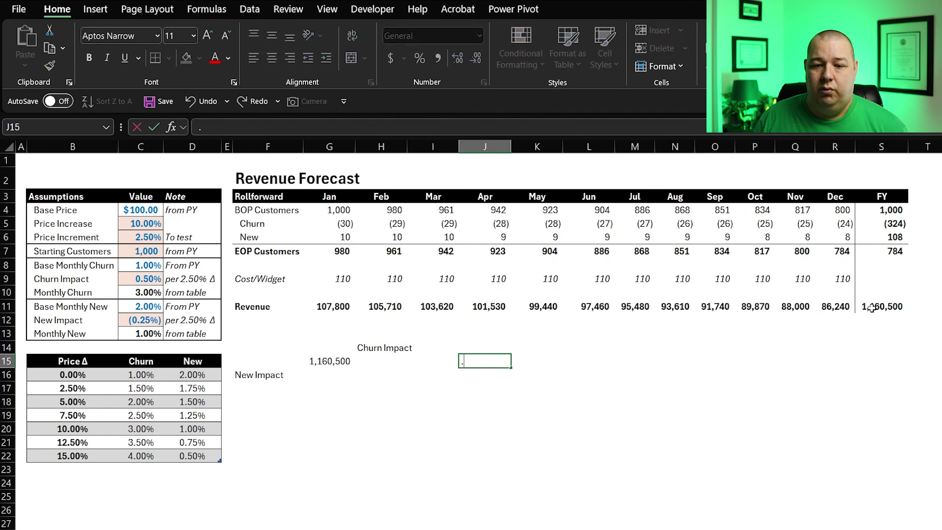
type("005")
key("ctrl+Return")
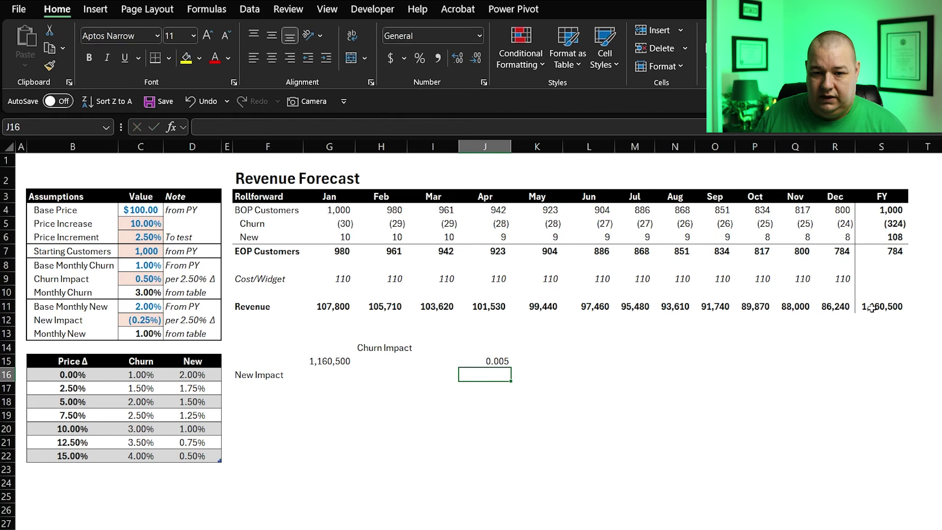
Format the Churn Impact value in J15 as a percentage with two decimal places.
key("ctrl+shift+5")
key("alt+h")
key("0")
key("alt+h")
key("0")
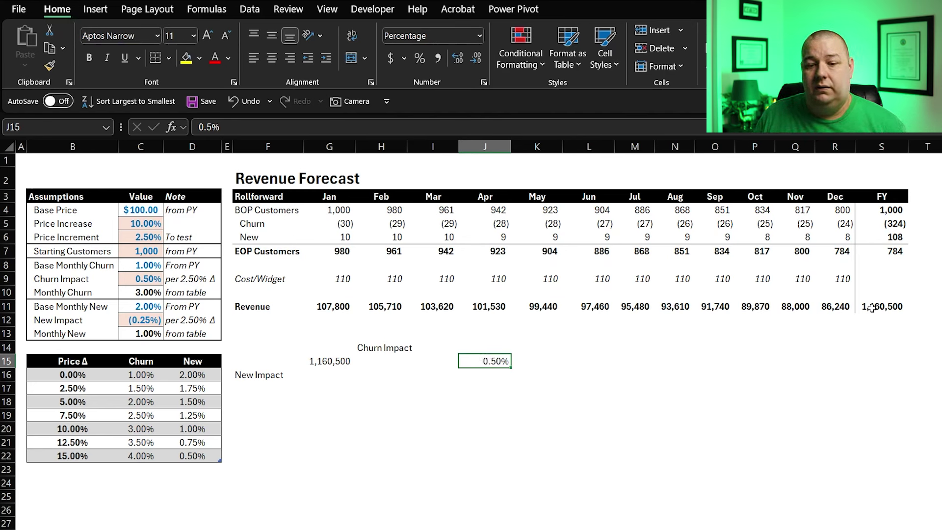
Build the lower Churn Impact values by entering =J15-0.0025 in I15 and copying the formula to H15.
key("Left")
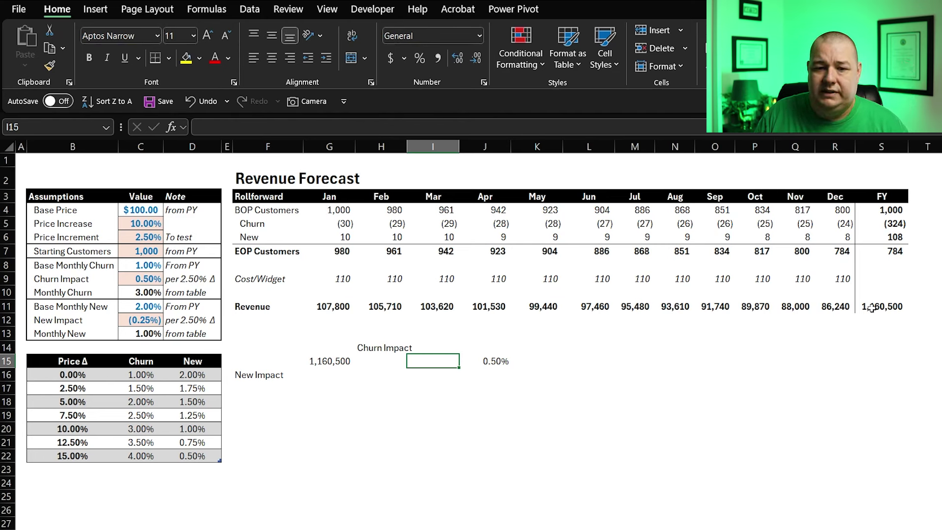
type("=")
key("Right")
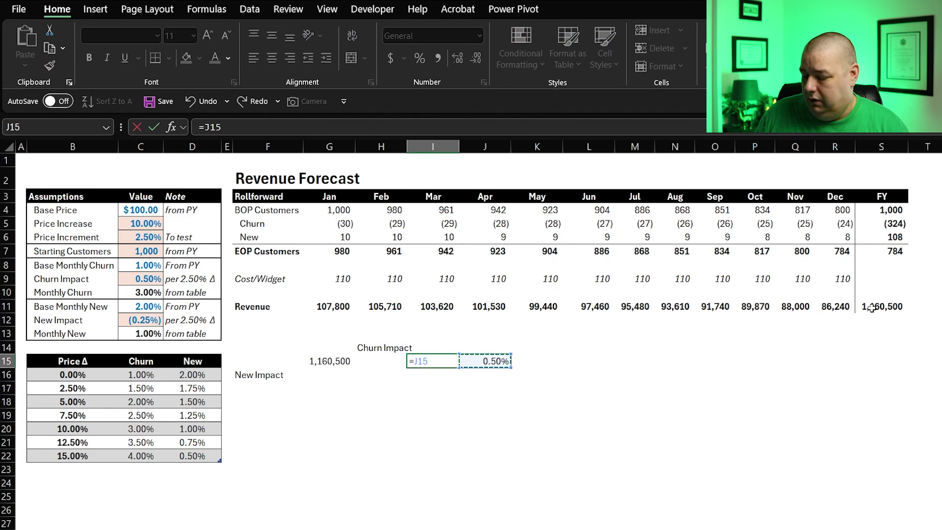
type("-0.0")
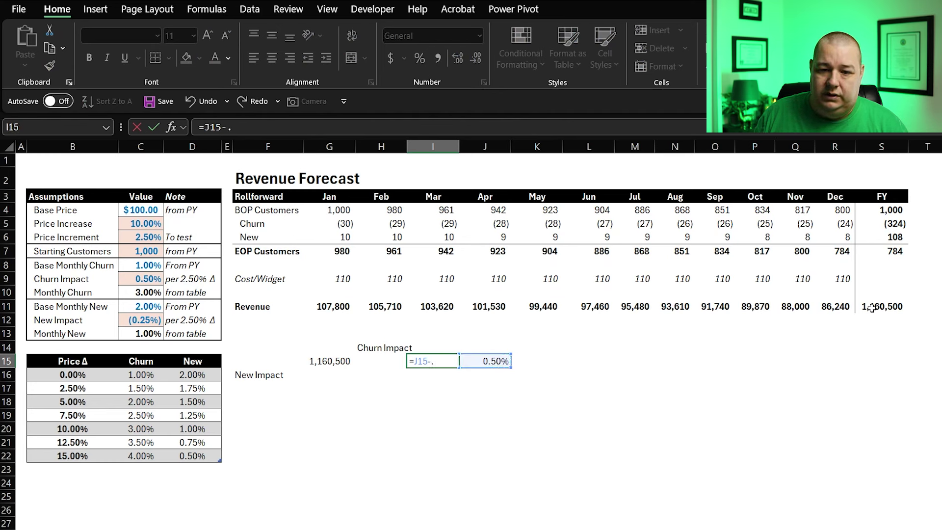
type("025")
key("ctrl+Return")
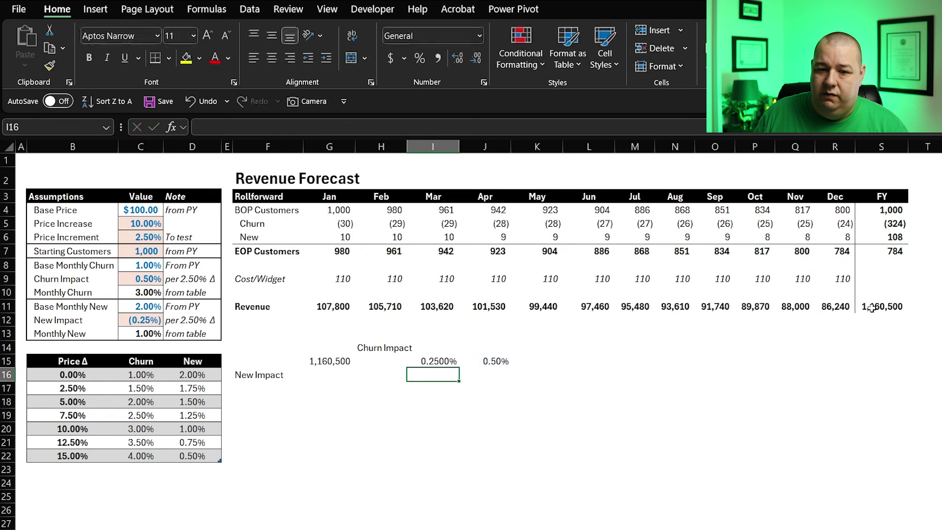
key("ctrl+c")
key("Left")
key("ctrl+v")
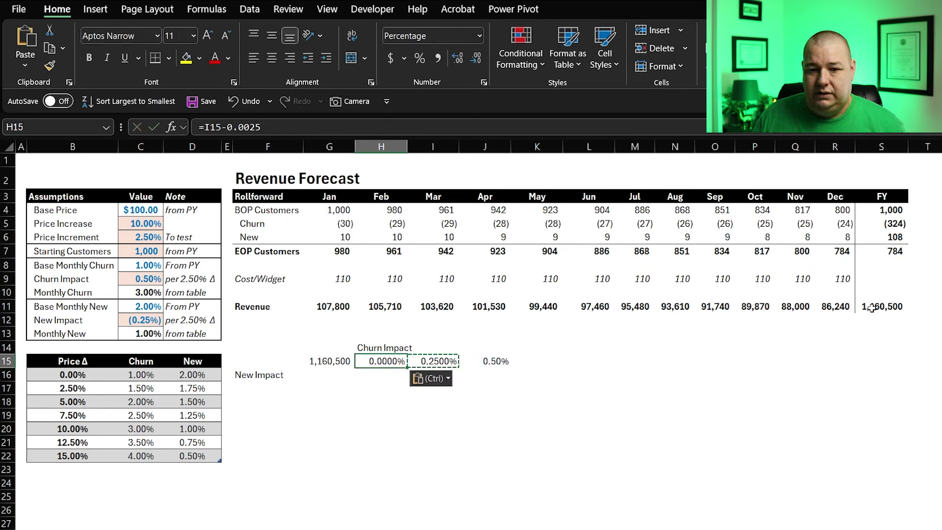
Build the higher Churn Impact values by entering =J15+0.0025 in K15 and copying the formula to L15.
key("Right")
key("Right")
key("Right")
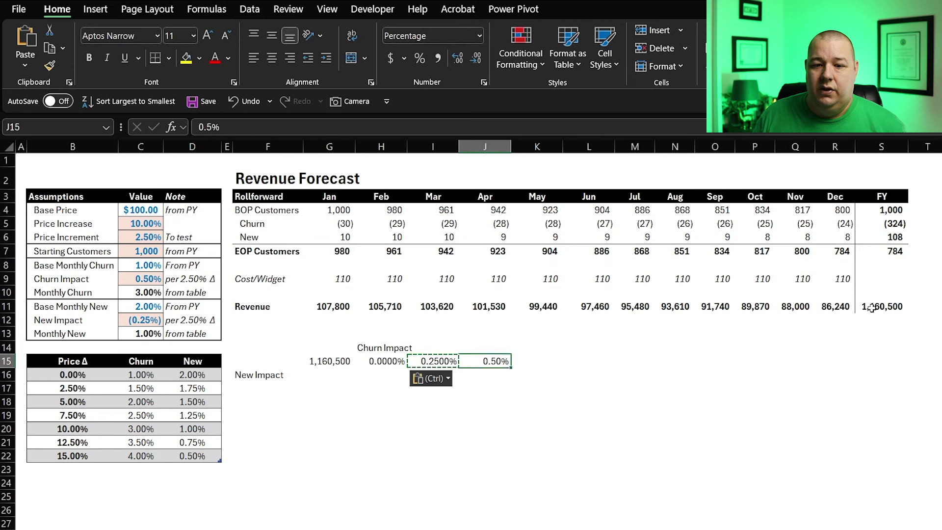
type("=")
key("Left")
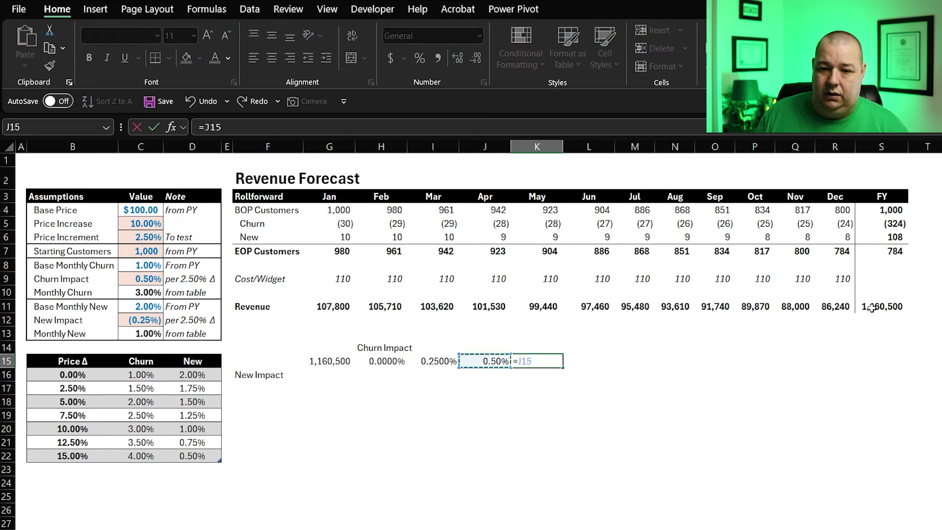
type("+0.0025")
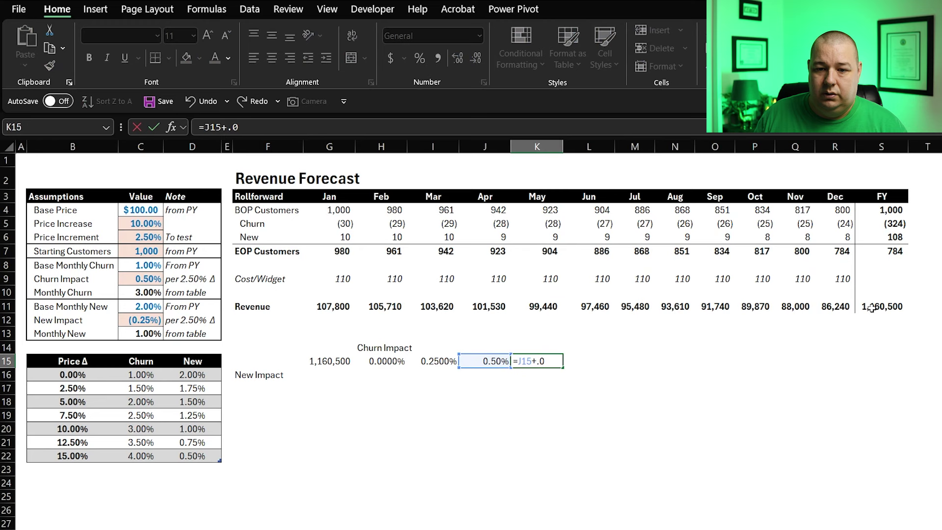
key("Return")
key("Up")
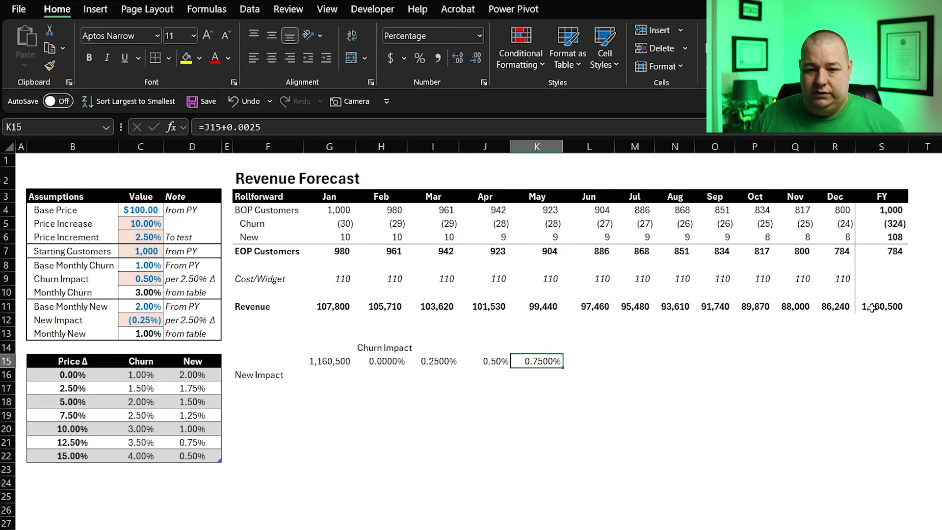
key("ctrl+c")
key("Right")
key("ctrl+v")
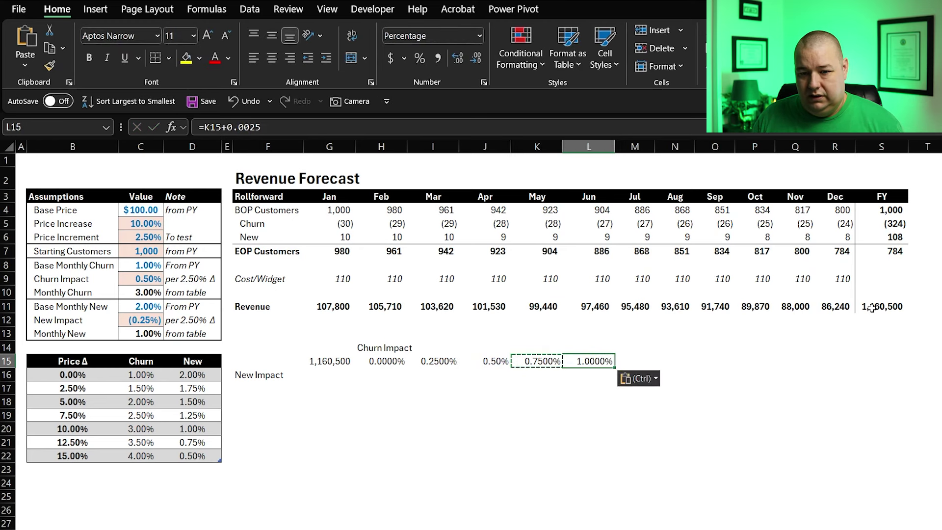
Format the Churn Impact values in H15:L15 as percentages with two decimal places.
key("ctrl+shift+Left")
key("shift+Right")
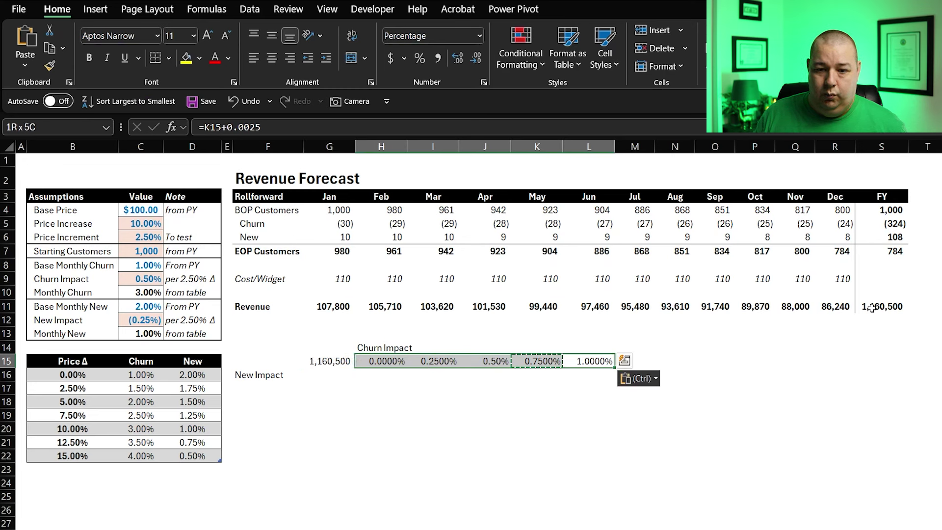
key("alt+h")
key("p")
key("alt+h")
key("0")
key("alt+h")
key("0")
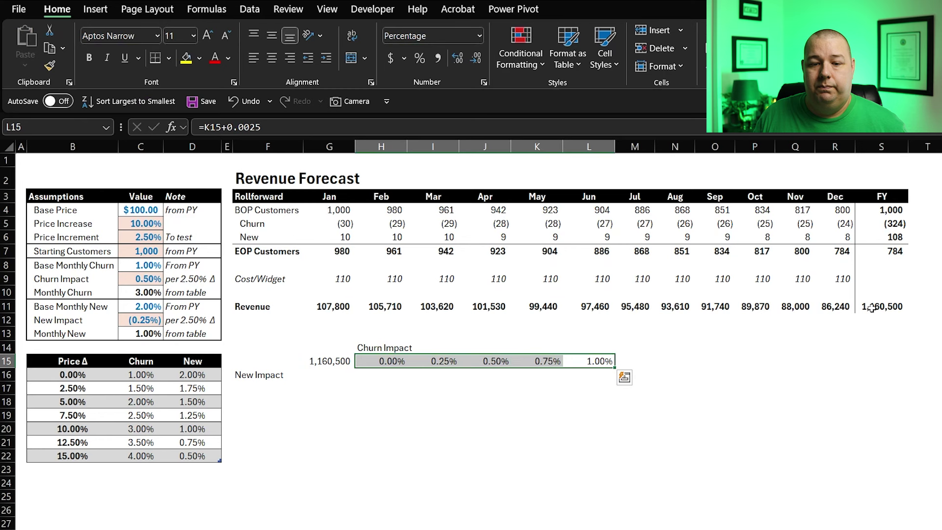
Center the Churn Impact values in H15:L15 and make them bold.
key("alt+h")
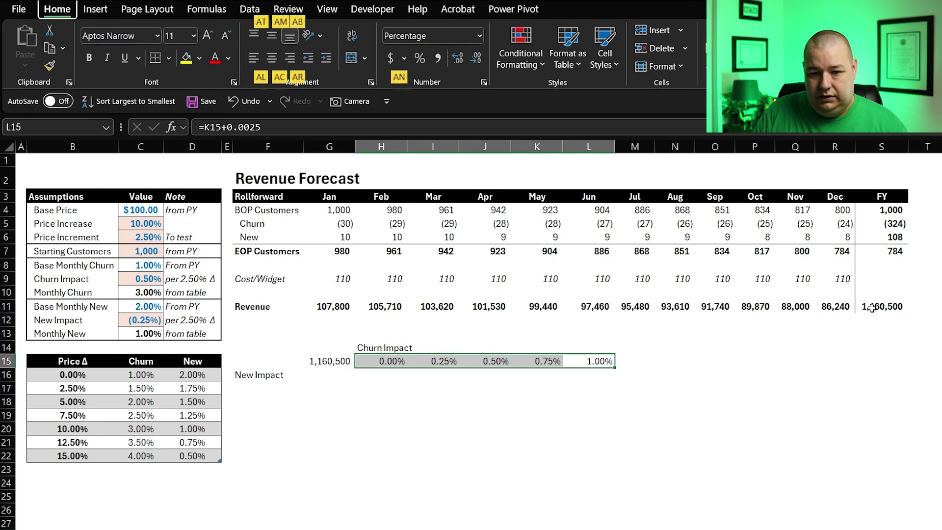
key("a")
key("c")
key("ctrl+b")
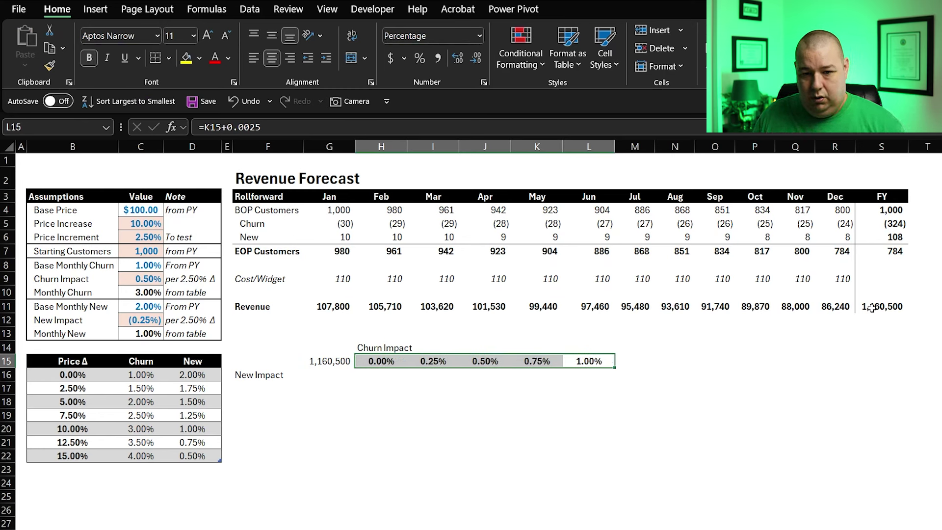
Make the Churn Impact label in H14 bold.
key("Down")
key("Up")
key("ctrl+Left")
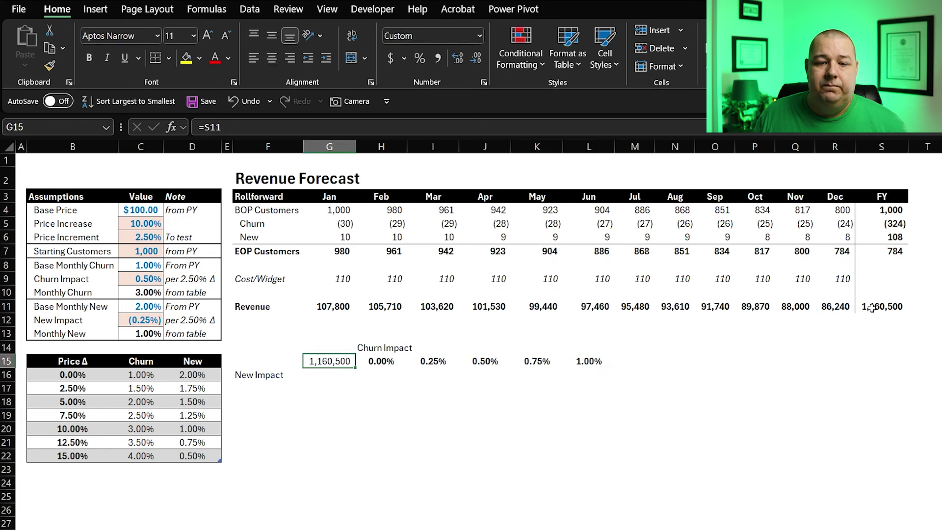
key("Right")
key("Up")
key("ctrl+b")
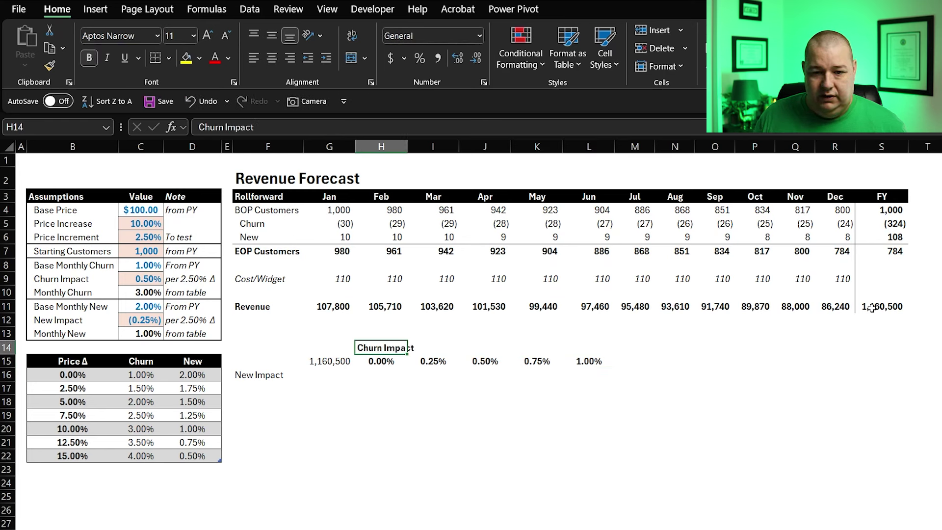
Enter -0.0025 in G18 as the middle value of the New Impact column.
key("Down")
key("Left")
key("Down")
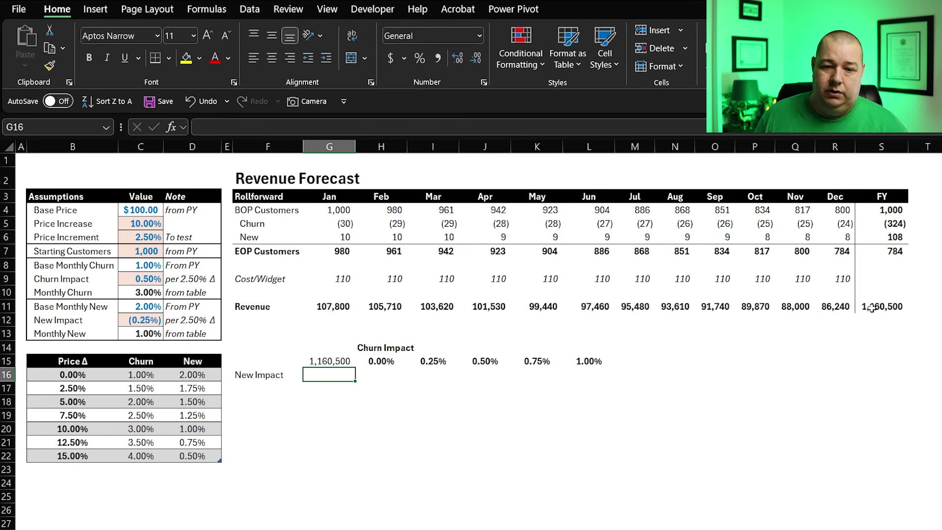
key("Down")
key("Down")
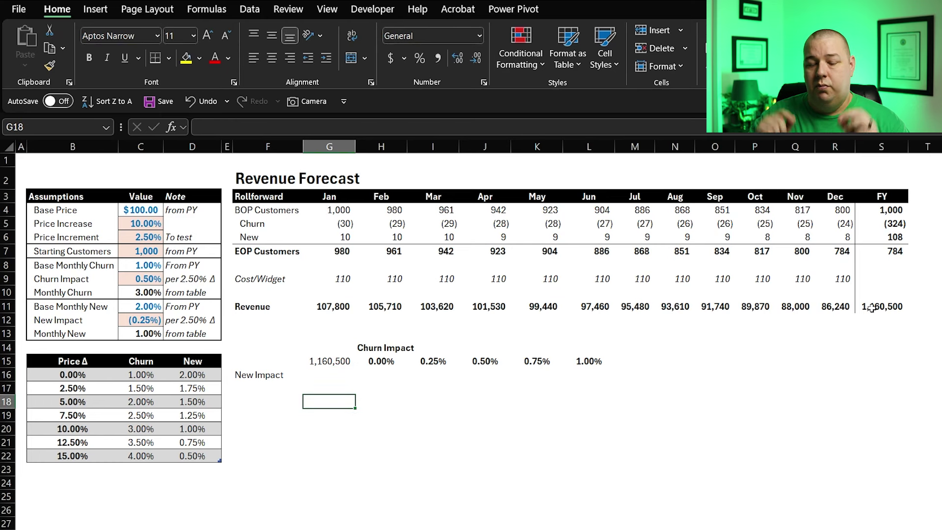
type("-")
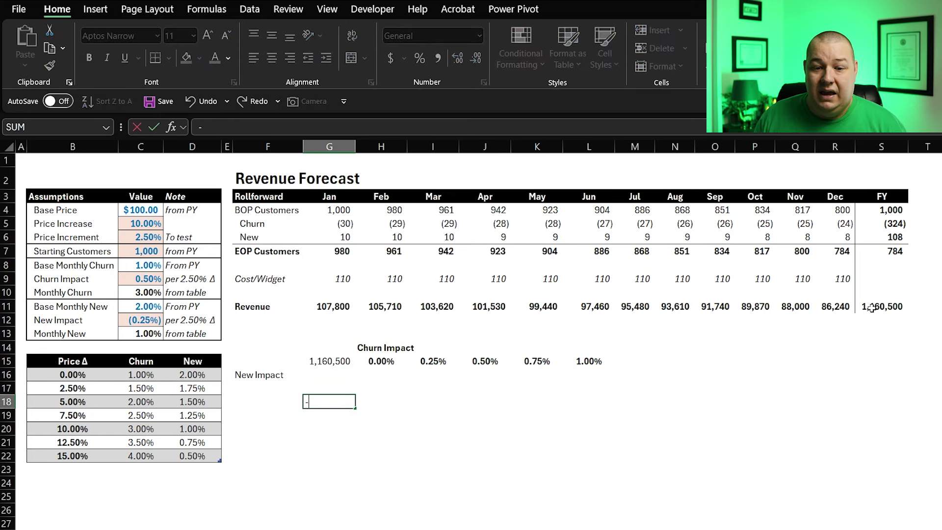
type(".02")
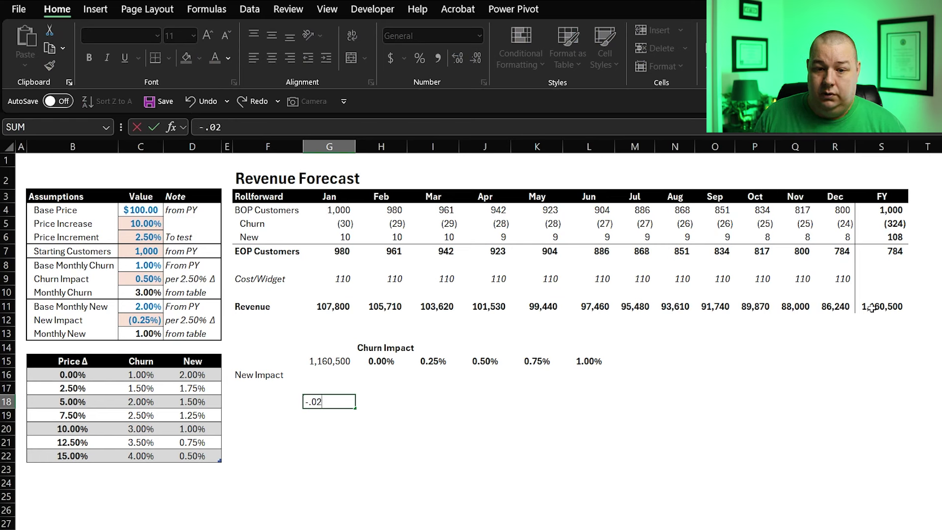
key("BackSpace")
type("025")
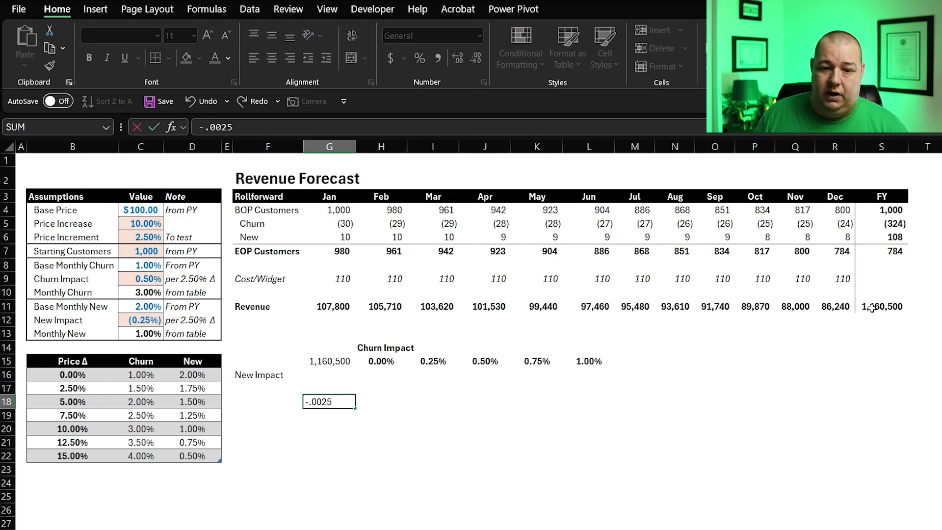
key("Return")
key("Up")
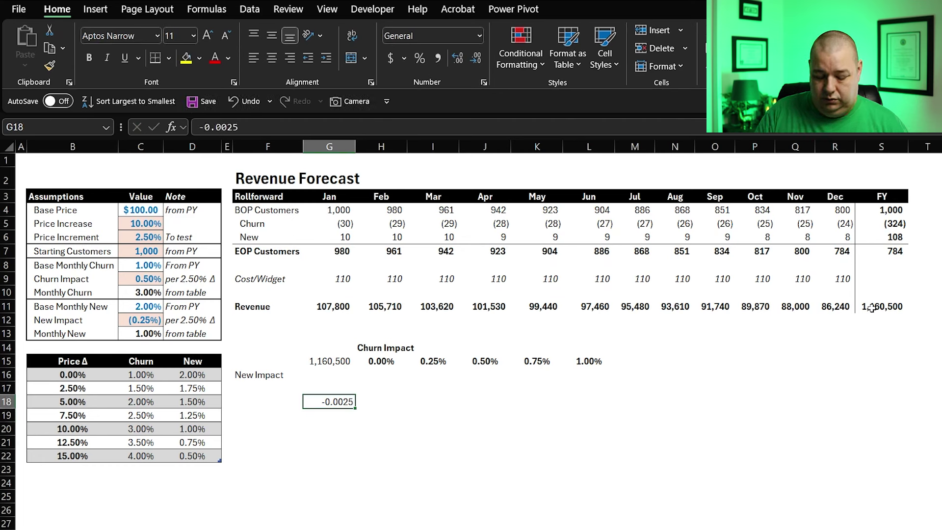
Format the New Impact value in G18 as a percentage with two decimal places.
key("alt+h")
key("p")
key("alt+h")
key("0")
key("alt+h")
key("0")
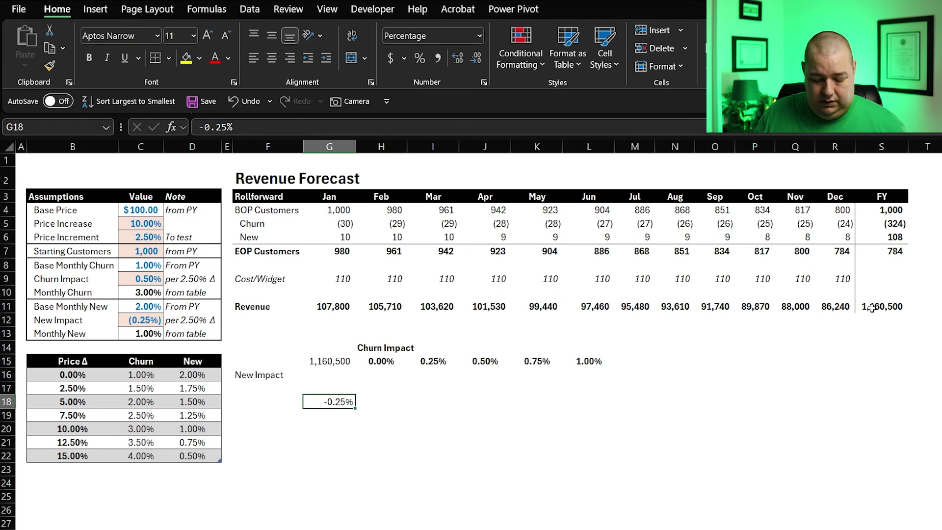
Apply the custom number format 0.00%;(0.00%) to G18 so negative percentages use parentheses.
key("alt+h")
key("f")
key("n")
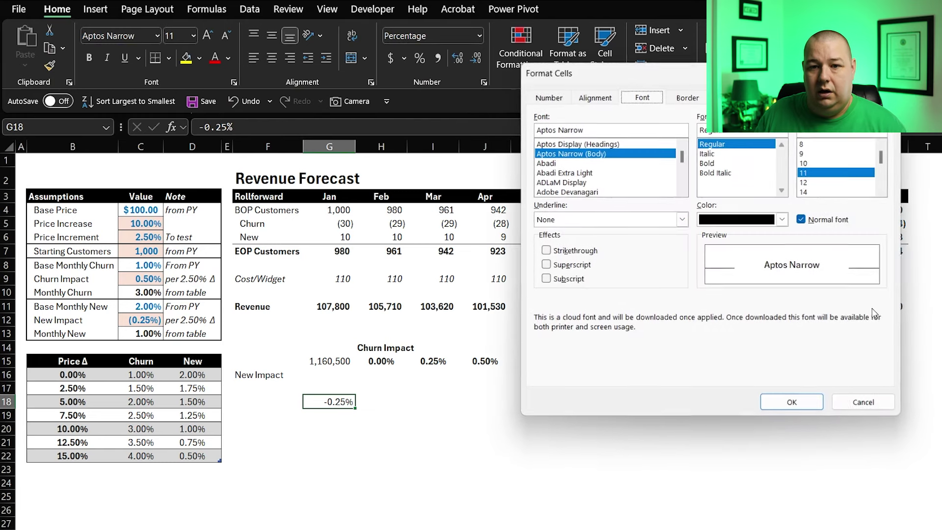
key("Left")
key("Left")
key("Tab")
key("Down")
key("Down")
key("Down")
key("Down")
key("Down")
type("0.00%;")
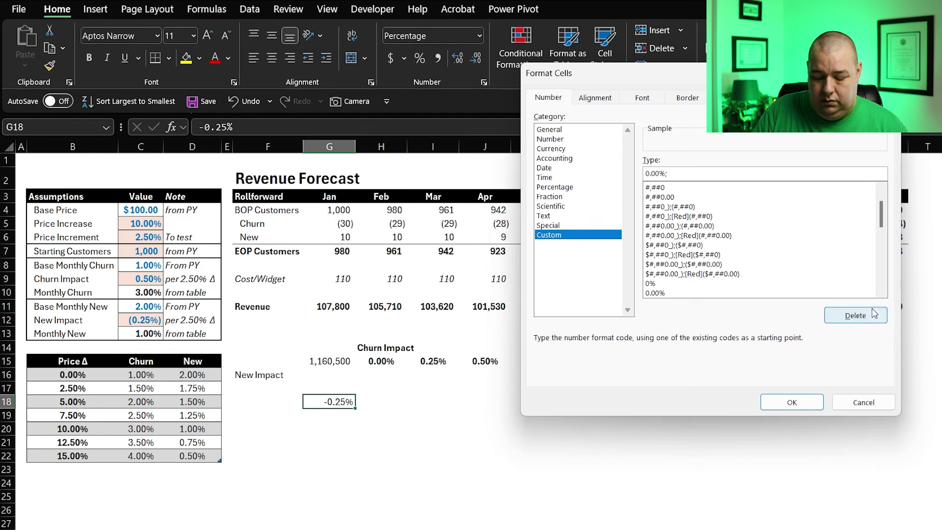
type("(0.00%)")
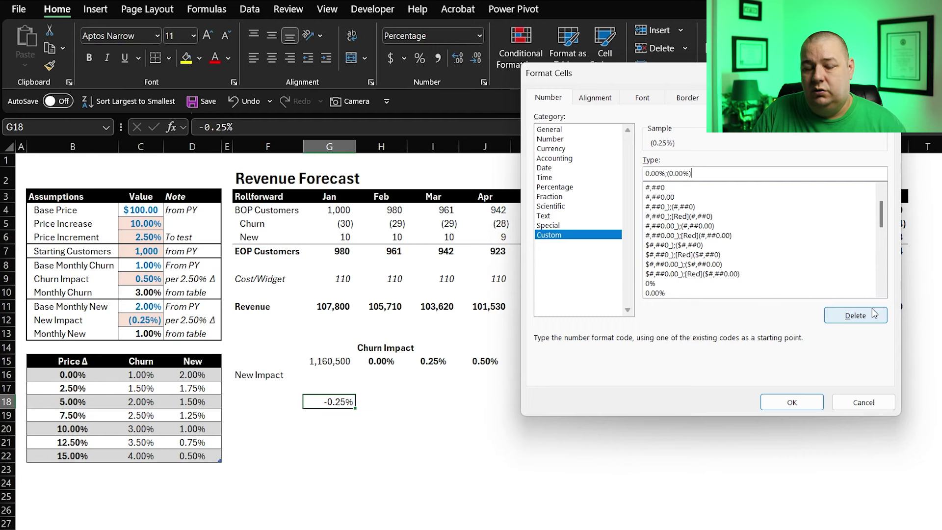
key("Return")
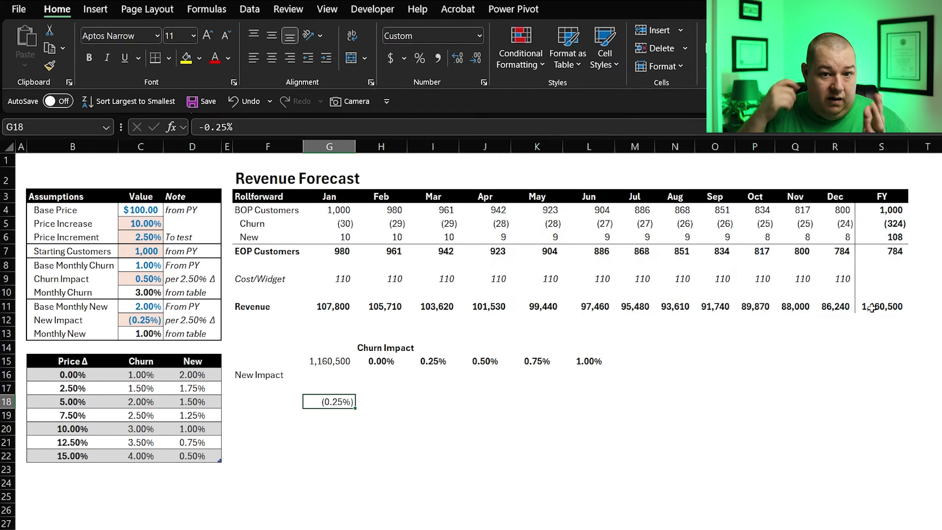
Enter the formula =G18-0.001 in G17, directly above the middle New Impact value.
key("Up")
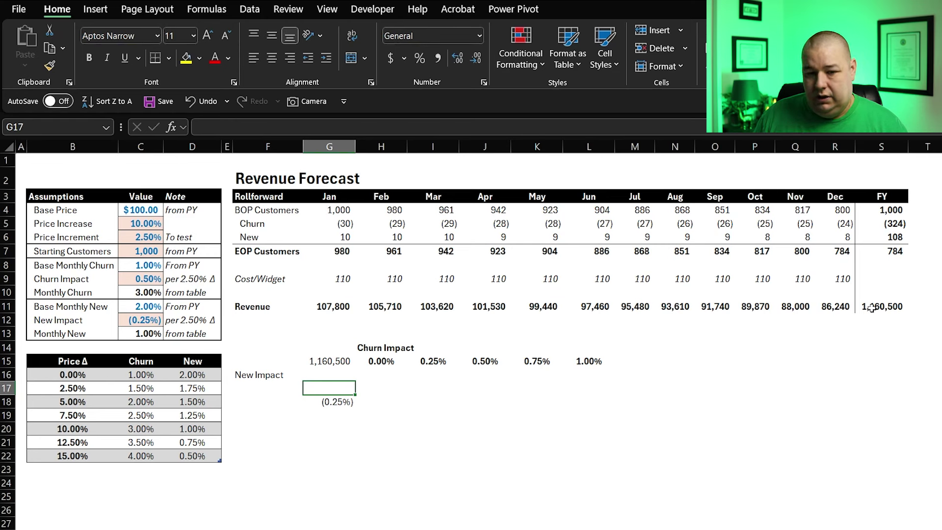
type("=")
key("Down")
type("-")
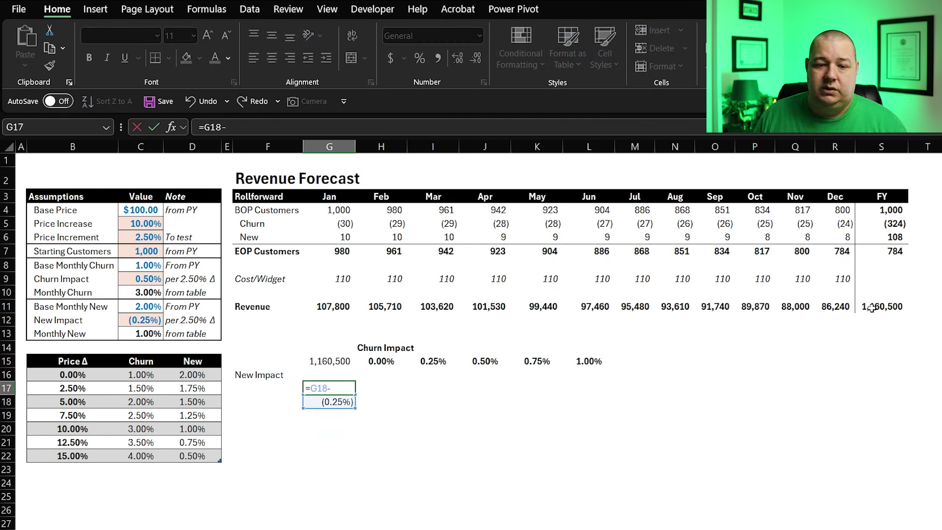
type(".001")
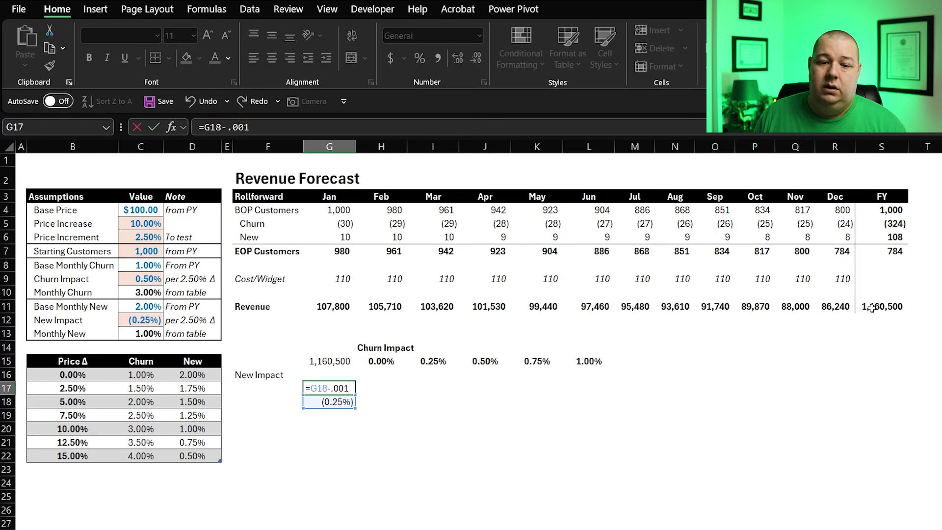
key("Return")
key("Up")
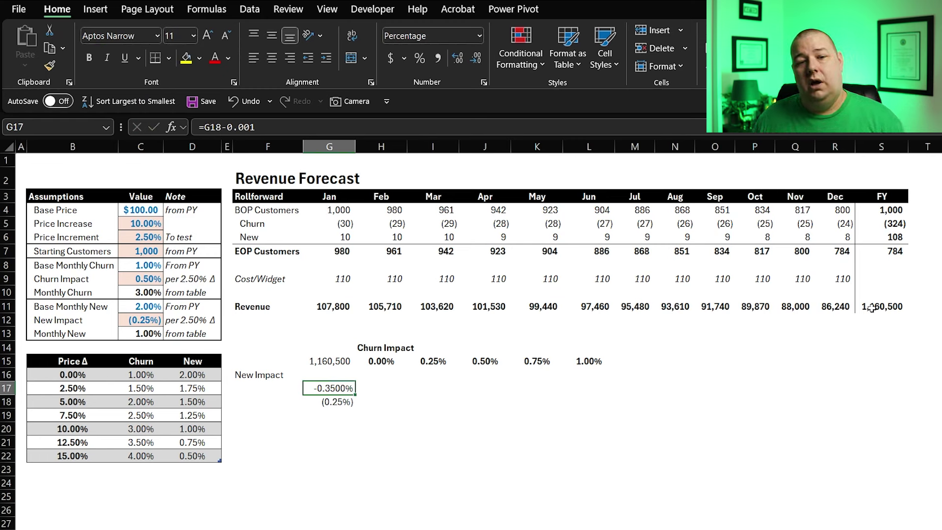
Change the formula in G17 to =G18+0.001.
left_click(221, 128)
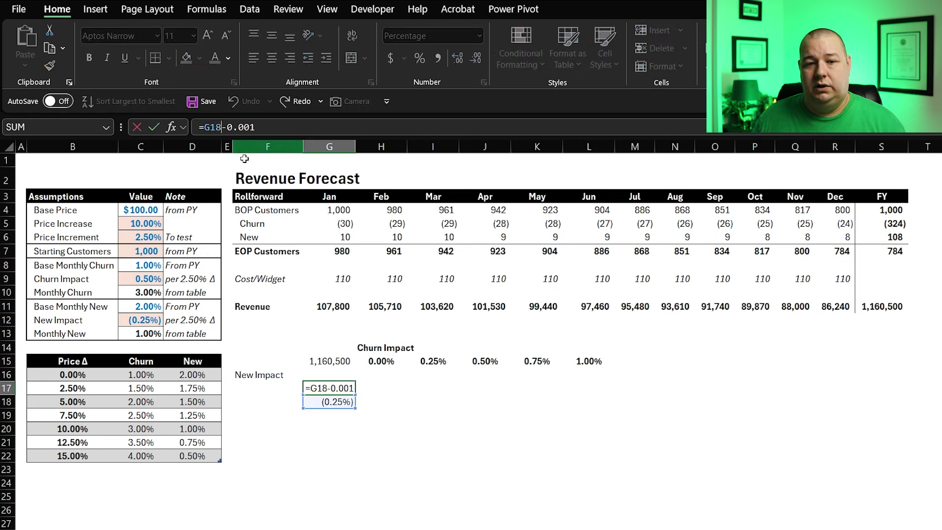
key("Delete")
type("+")
key("Return")
key("Up")
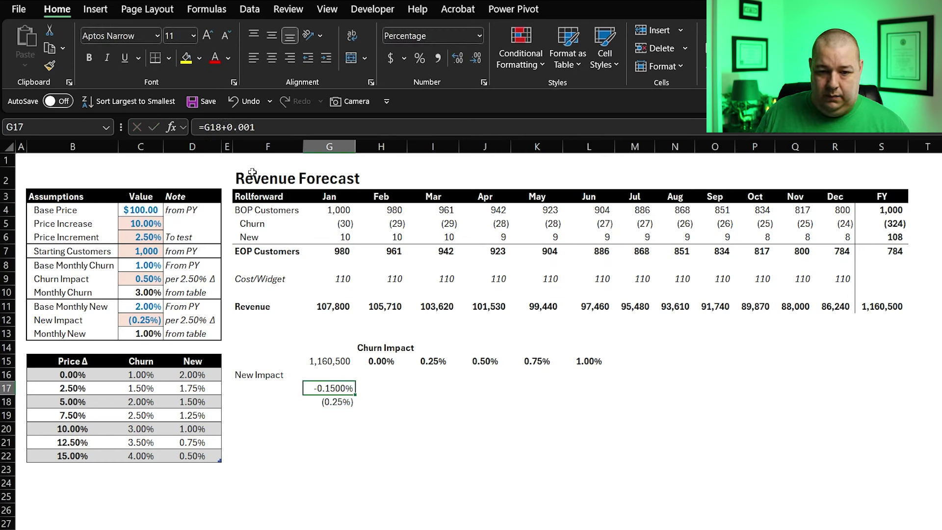
Copy only the formatting of G18 onto G17 with Paste Special.
key("Down")
key("ctrl+c")
key("Up")
key("ctrl+alt+v")
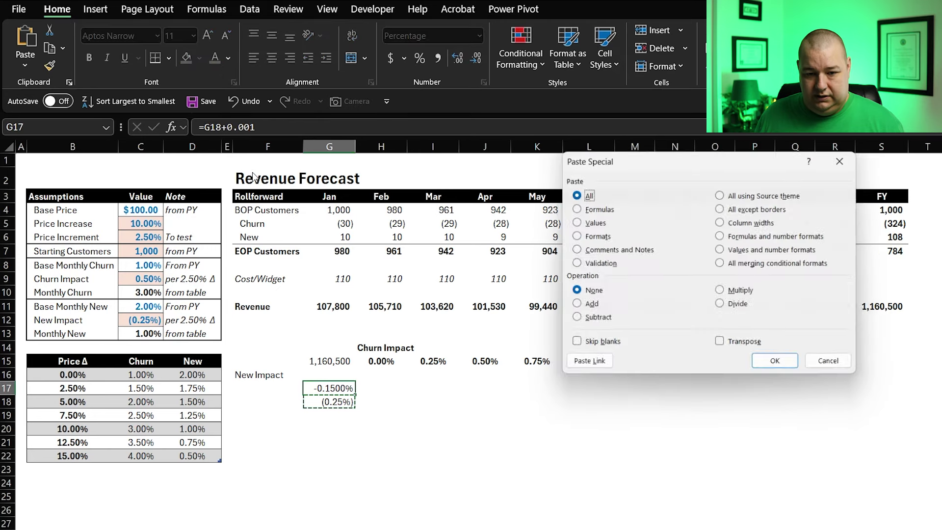
key("t")
key("Return")
key("Up")
key("Down")
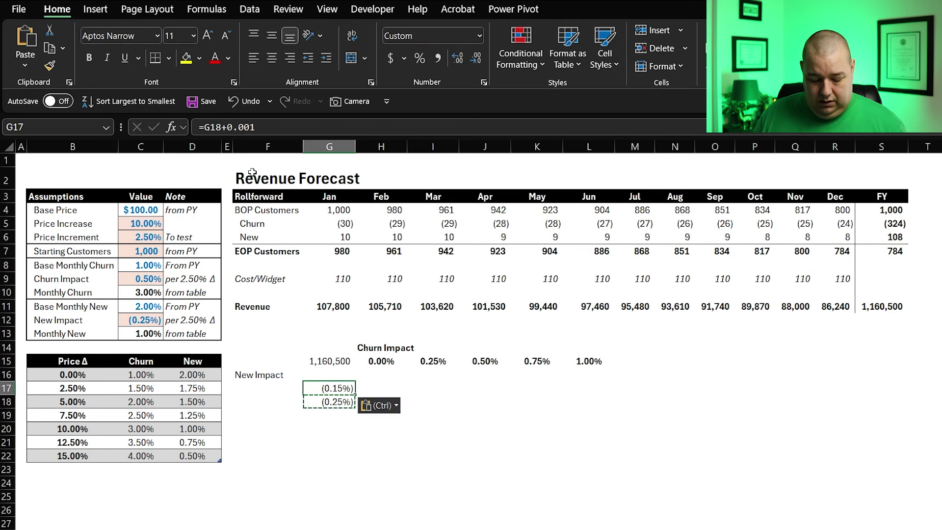
Copy the New Impact formula from G17 up to G16.
key("ctrl+c")
key("Up")
key("ctrl+v")
Paste the copied New Impact formula into G19 and repoint its reference to G18, giving =G18+0.001.
key("Down")
key("Down")
key("Down")
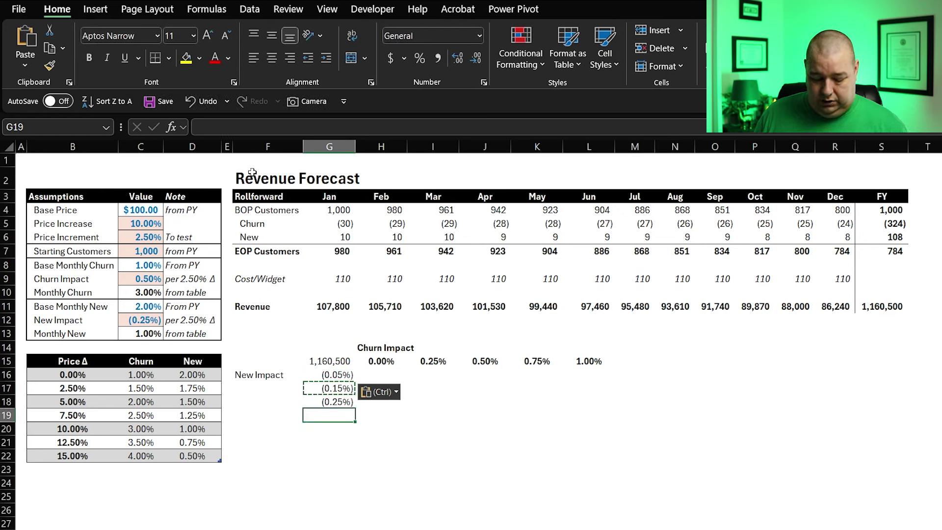
key("ctrl+v")
key("F2")
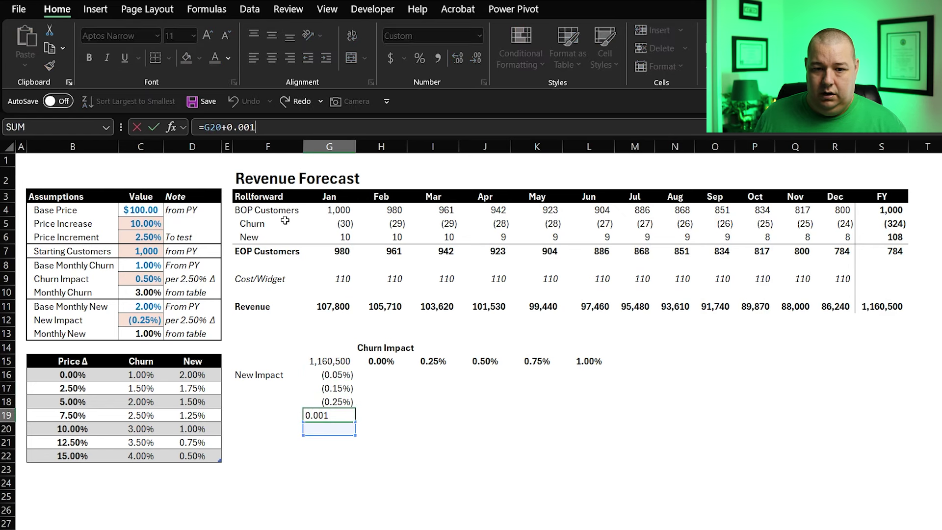
left_click_drag(327, 435, 325, 408)
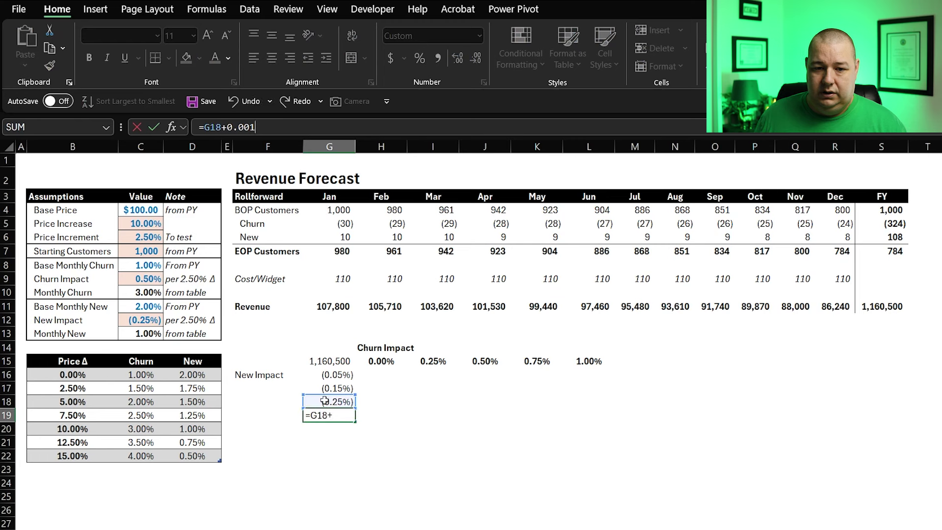
key("Return")
key("Up")
key("ctrl+c")
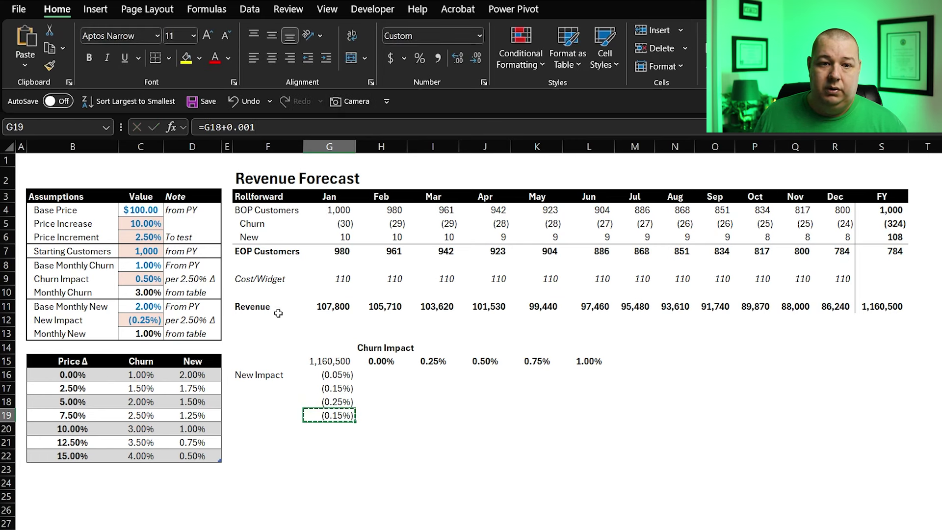
Change the formula in G19 to =G18-0.001 and copy it down to G20.
left_click(228, 130)
key("Delete")
type("-")
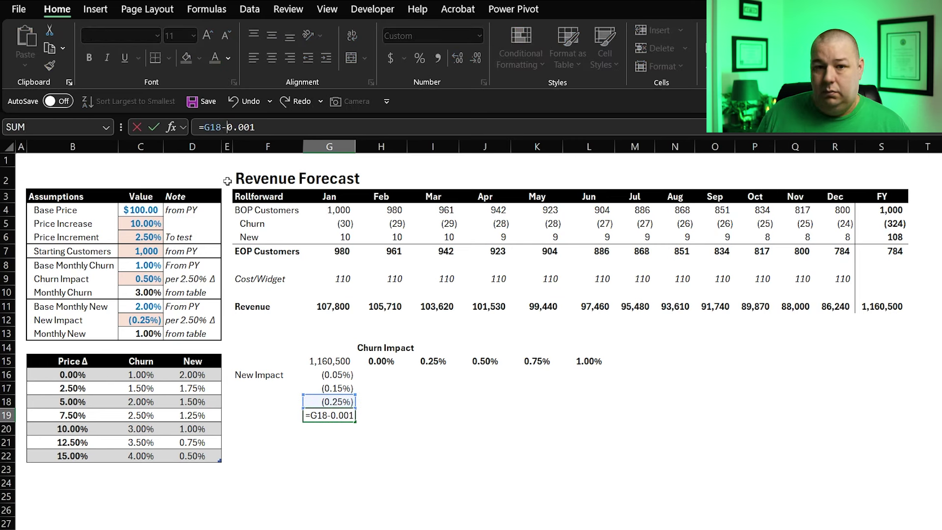
key("ctrl+Return")
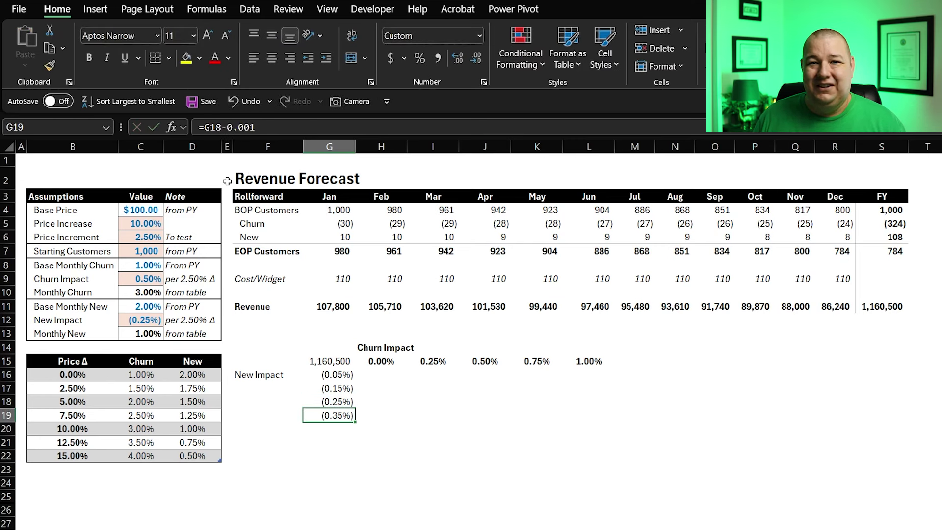
key("ctrl+c")
key("Down")
key("ctrl+v")
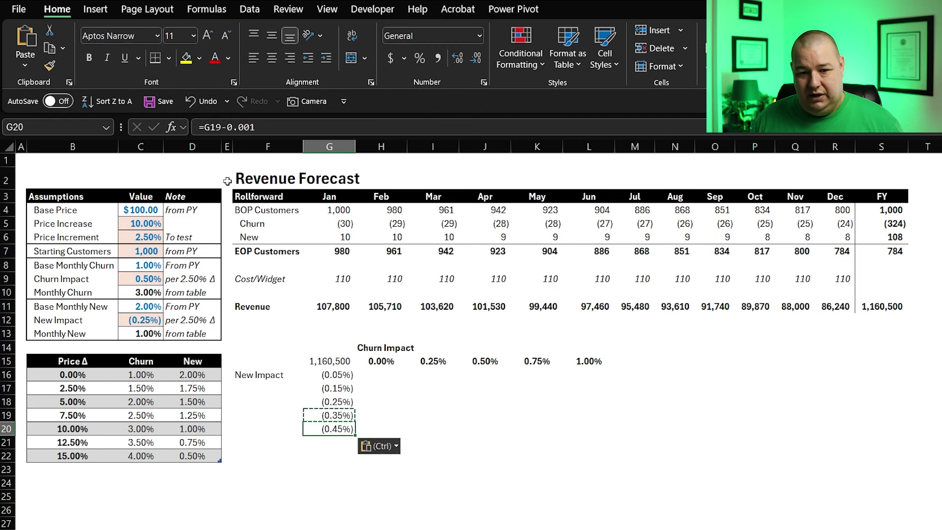
Examine the New Impact column, the linked revenue formula in G15 and the Churn Impact assumption in C9.
key("ctrl+Up")
key("Down")
key("Down")
key("Down")
key("Down")
key("Down")
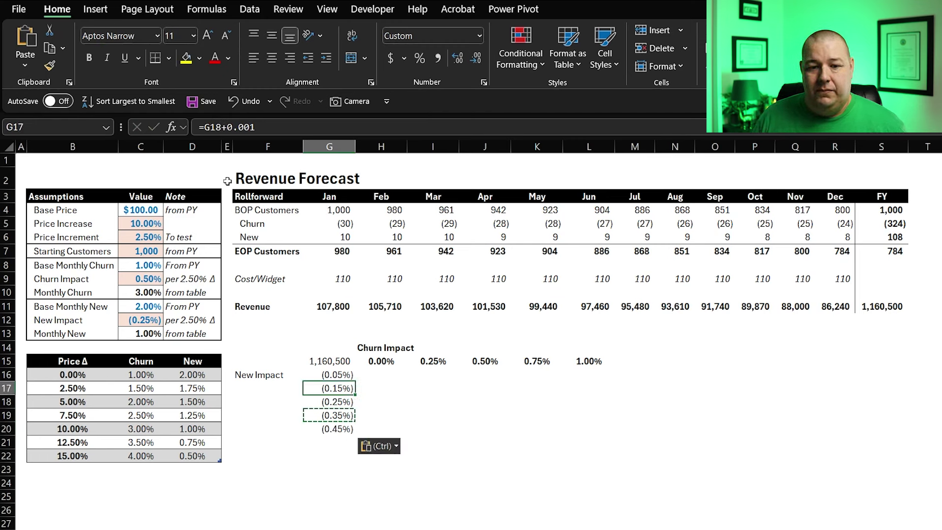
key("ctrl+Up")
key("Down")
key("Up")
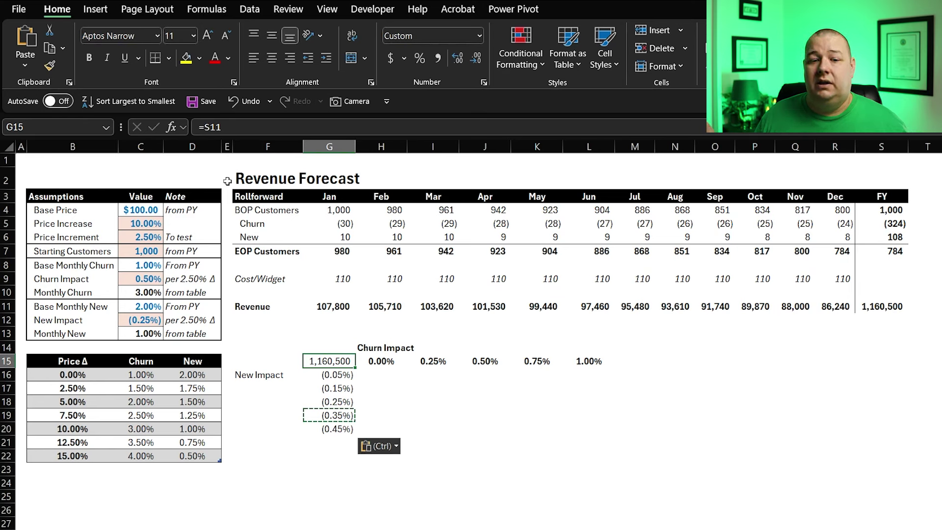
left_click(158, 282)
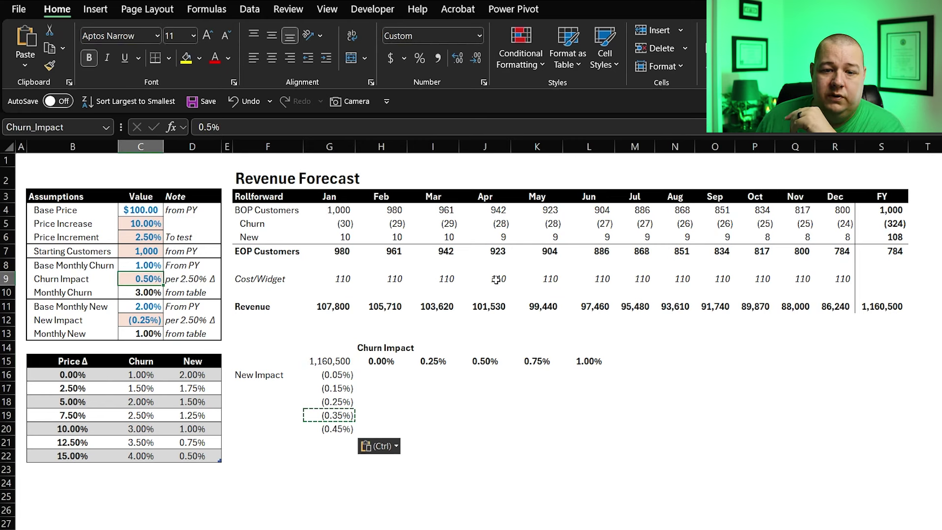
Create a what-if data table over G15:L20 with C9 as the row input cell and C12 as the column input cell.
left_click_drag(336, 366, 604, 425)
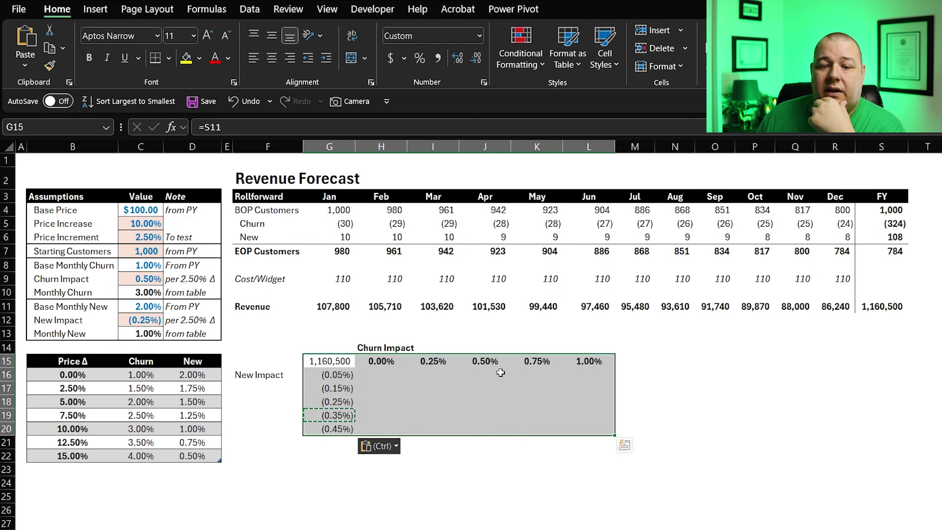
left_click(245, 10)
left_click(813, 65)
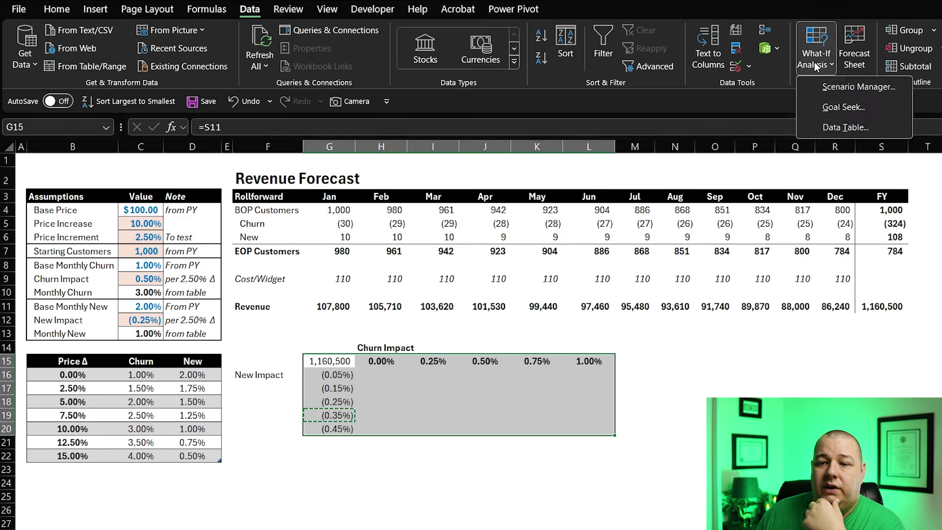
left_click(839, 128)
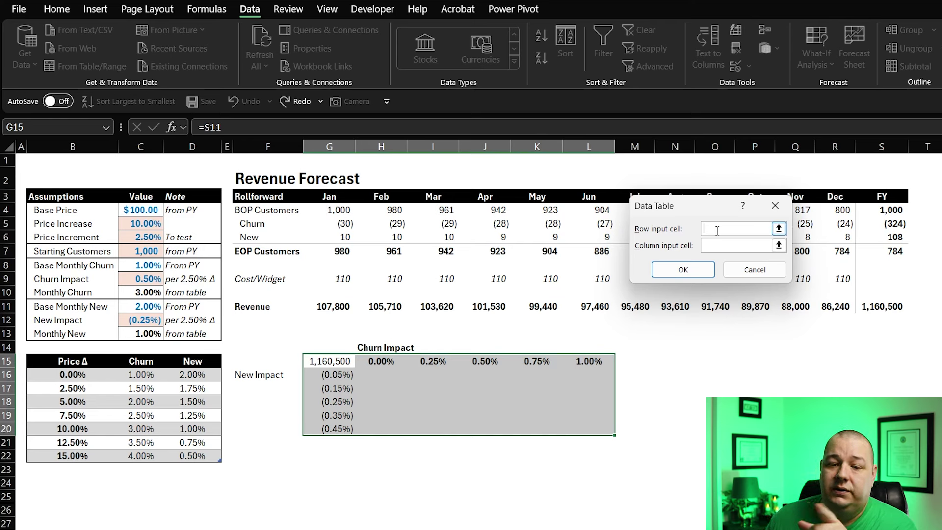
left_click(134, 279)
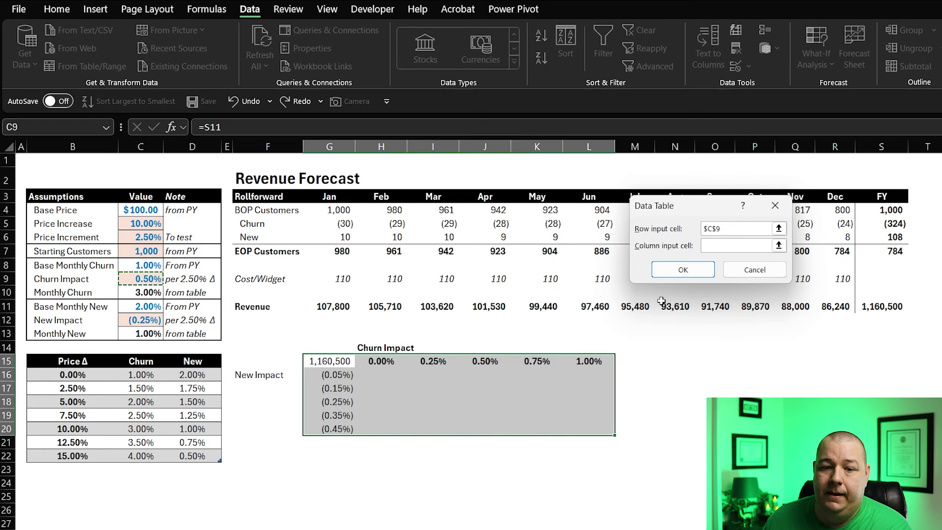
left_click(748, 247)
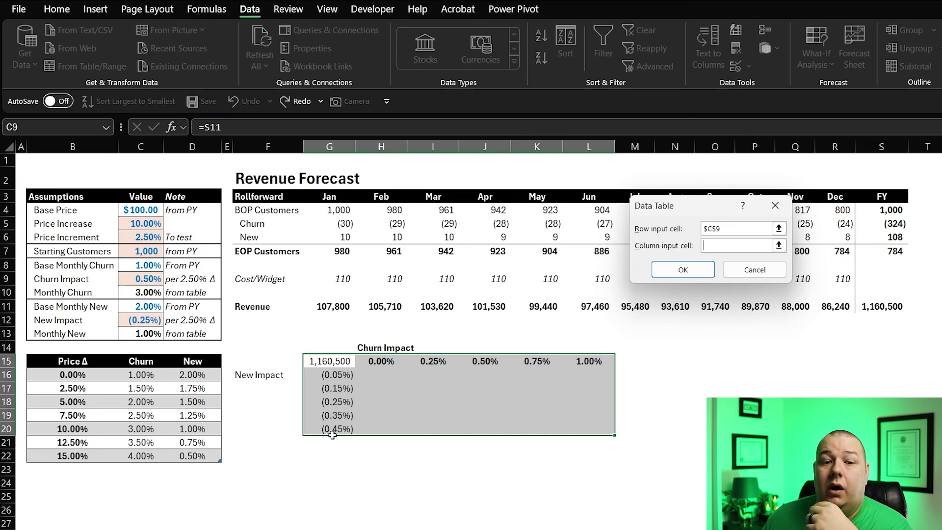
left_click(136, 319)
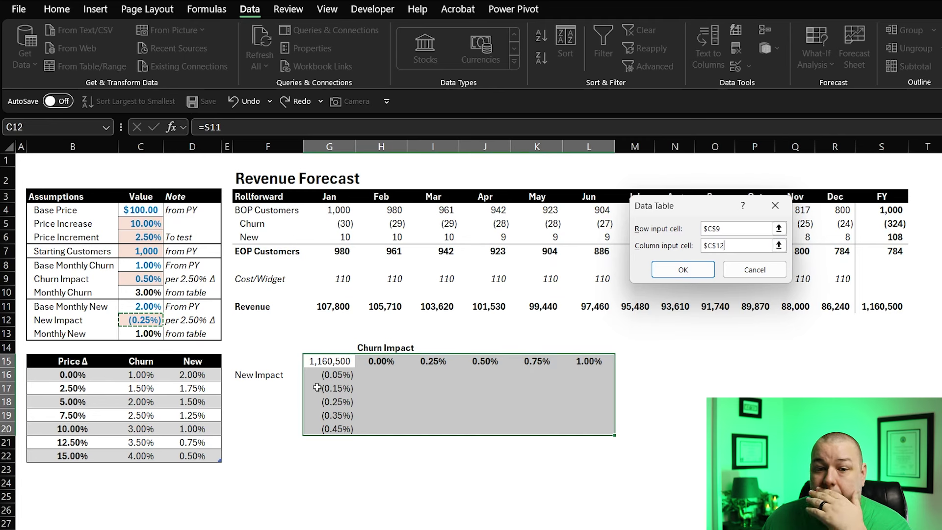
left_click(689, 273)
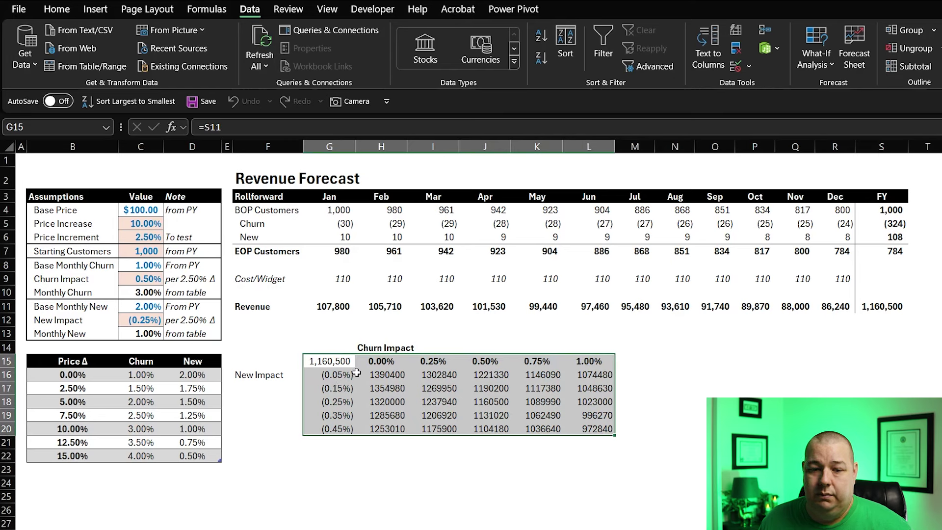
Bold the New Impact percentages in G16:G20.
left_click(342, 374)
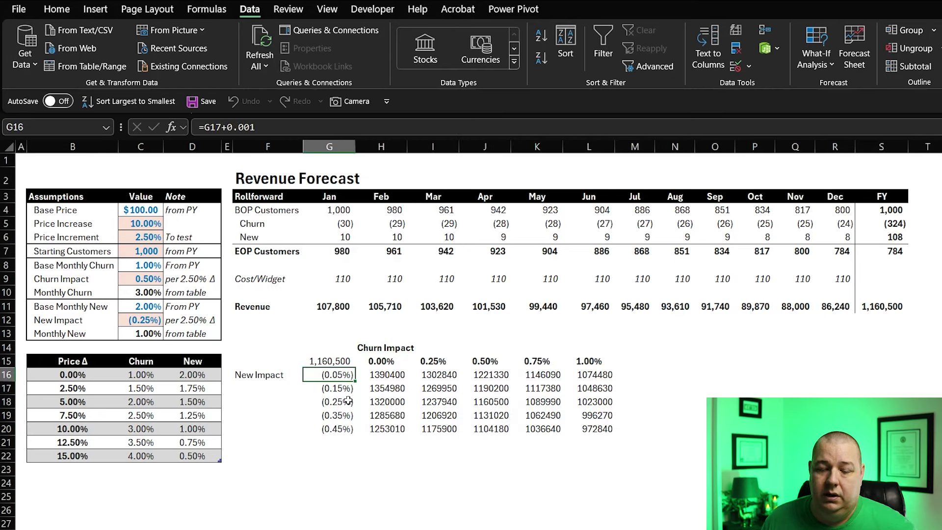
key("ctrl+shift+Down")
key("ctrl+b")
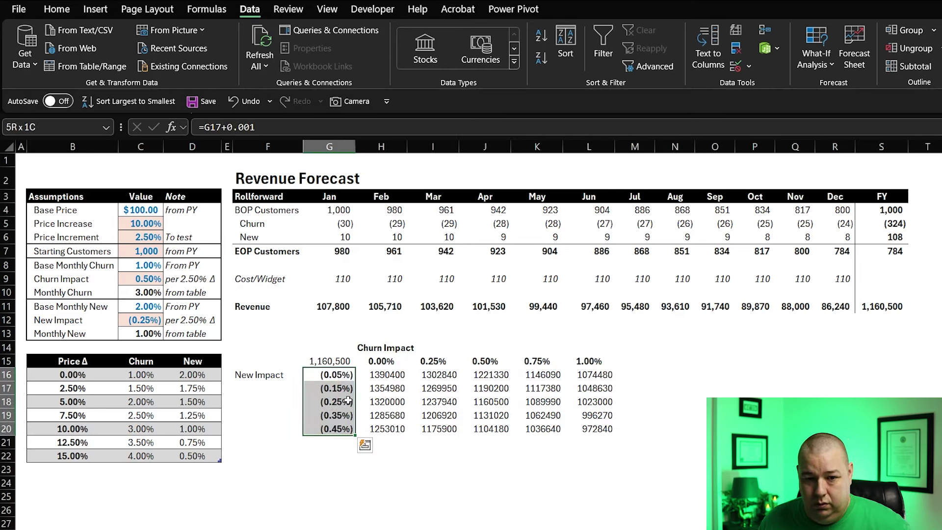
Format the data table results in H16:L20 with thousands separators and no decimals.
key("Right")
key("ctrl+shift+Right")
key("ctrl+shift+Down")
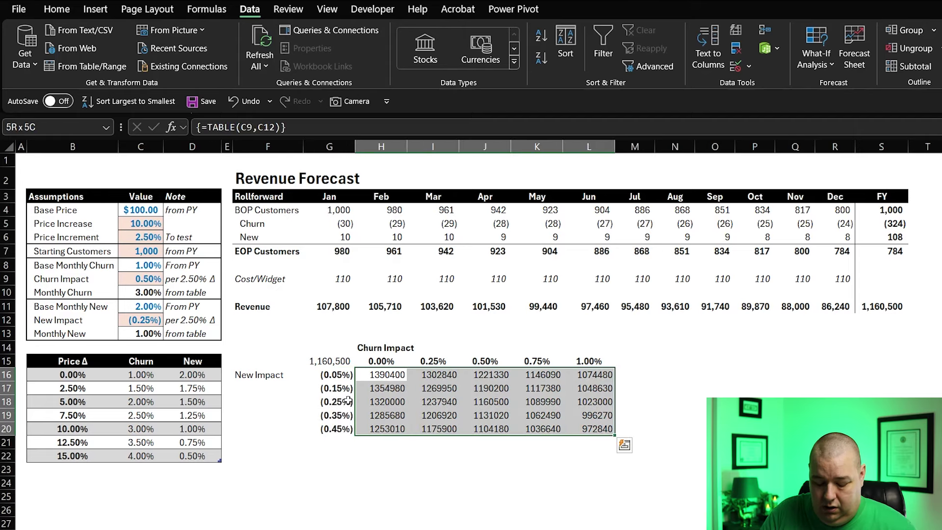
key("alt+h")
key("k")
key("alt+h")
key("9")
key("alt+h")
key("9")
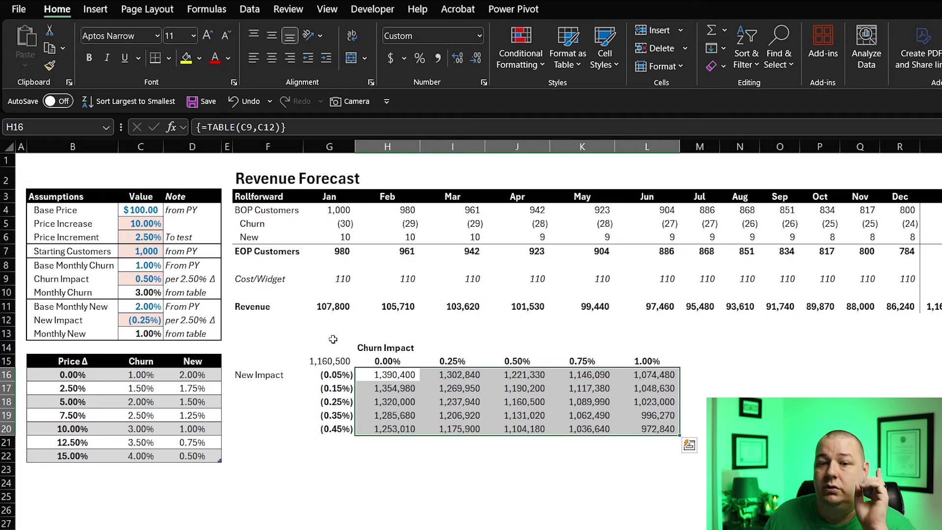
Apply the green-yellow-red color scale to the revenue results in H16:L20.
left_click(540, 66)
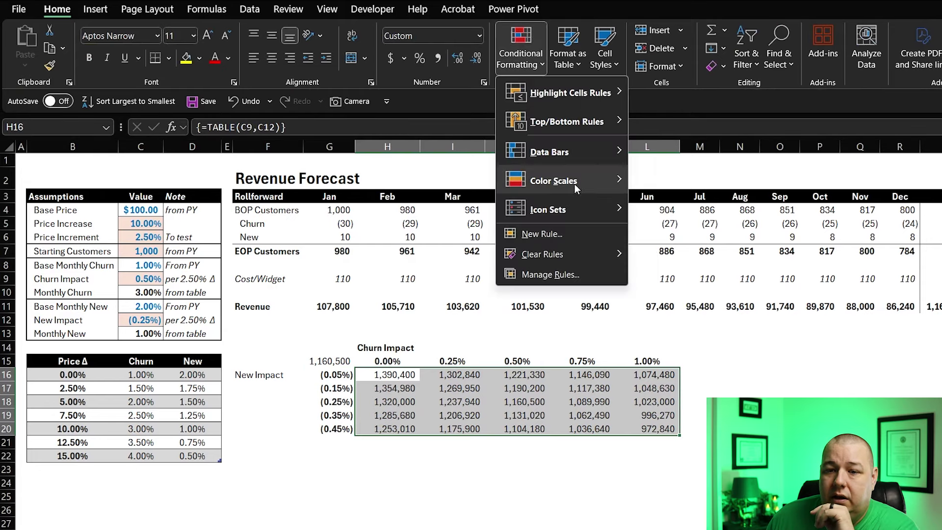
mouse_move(575, 184)
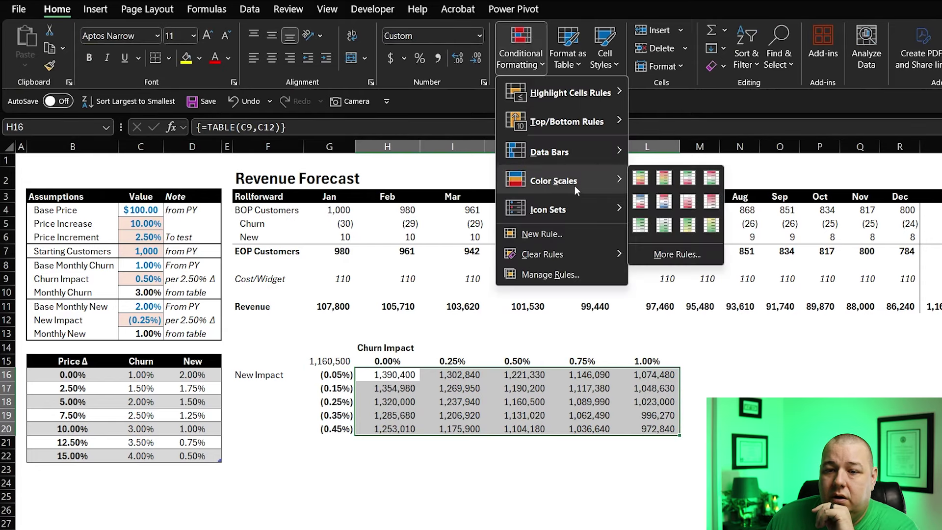
left_click(643, 179)
left_click(780, 415)
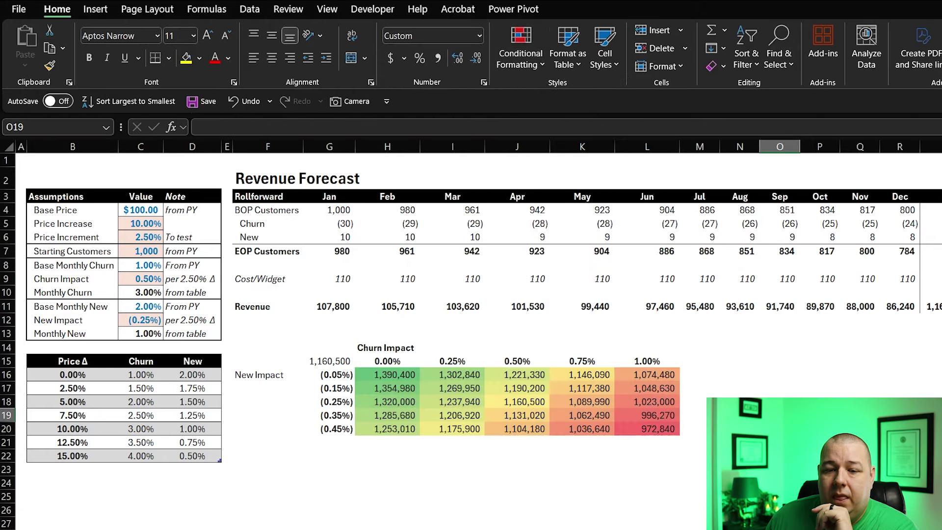
Hide the linked revenue figure in G15 by setting its font color to white.
left_click(331, 363)
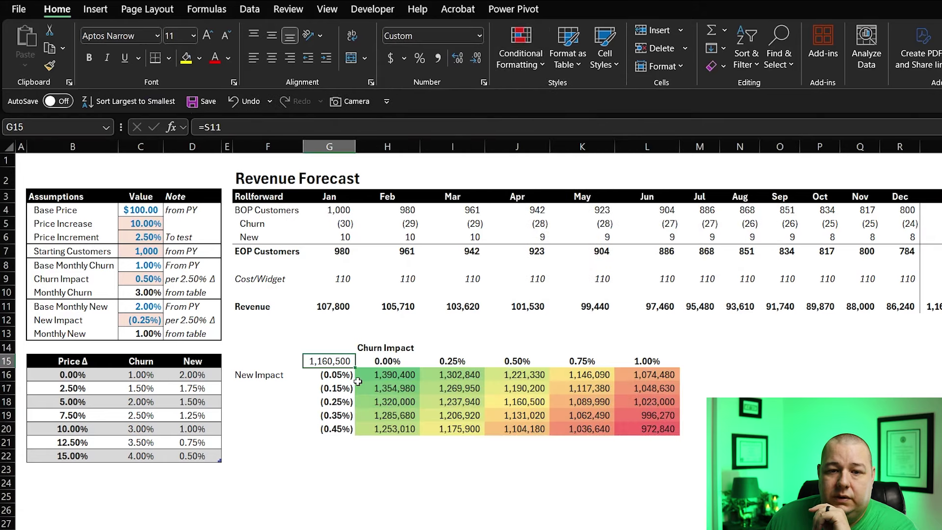
left_click(229, 57)
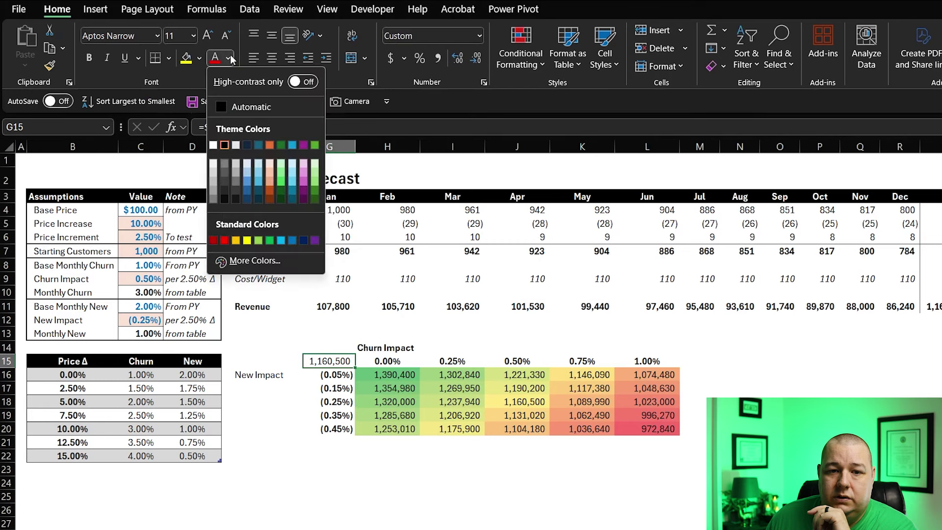
left_click(213, 145)
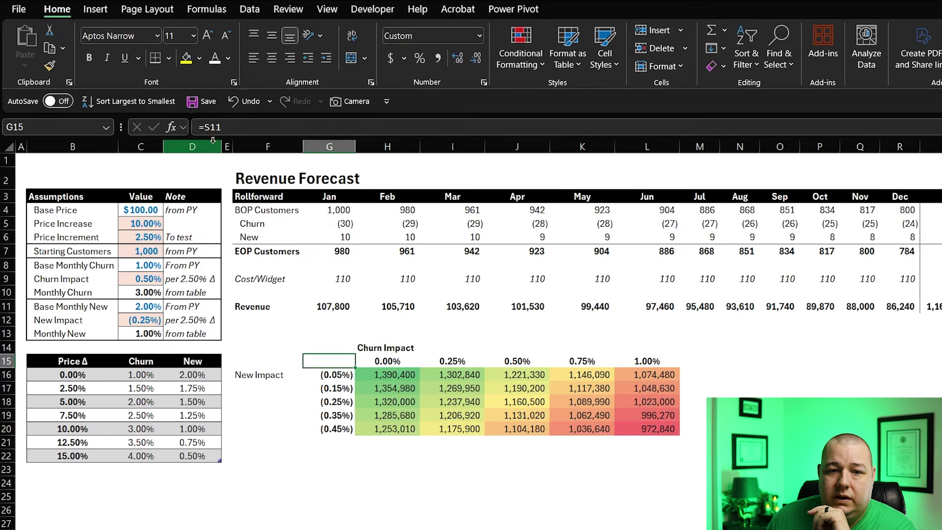
left_click(479, 505)
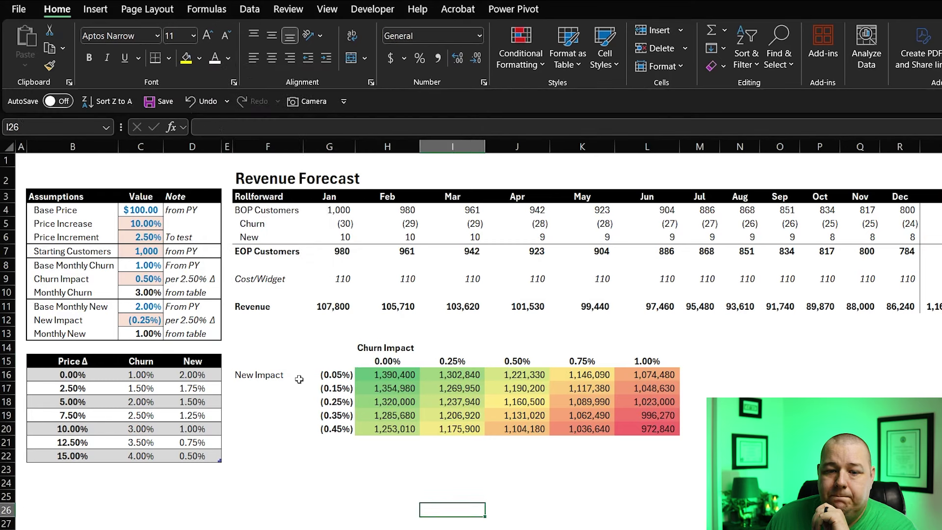
Bold the New Impact label and merge and center it across F16:F20.
left_click_drag(275, 376, 284, 424)
key("ctrl+b")
key("alt+h")
key("m")
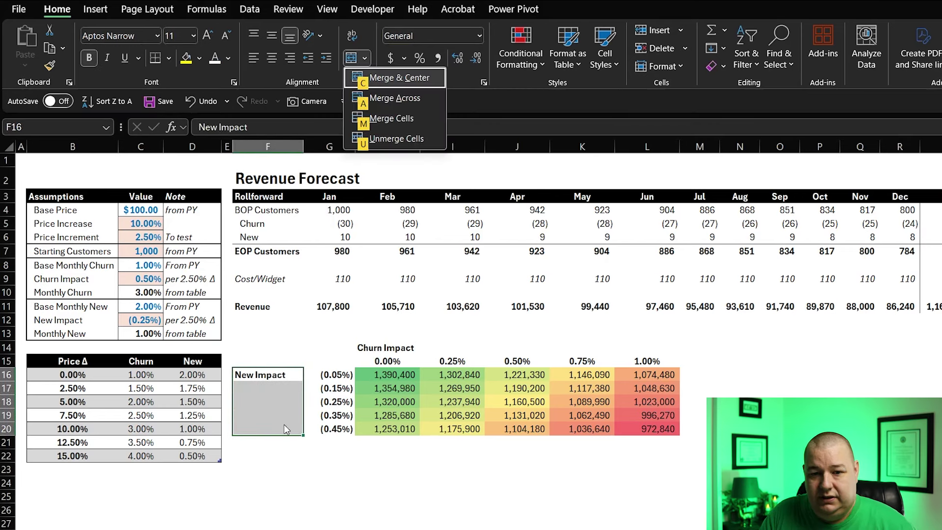
key("c")
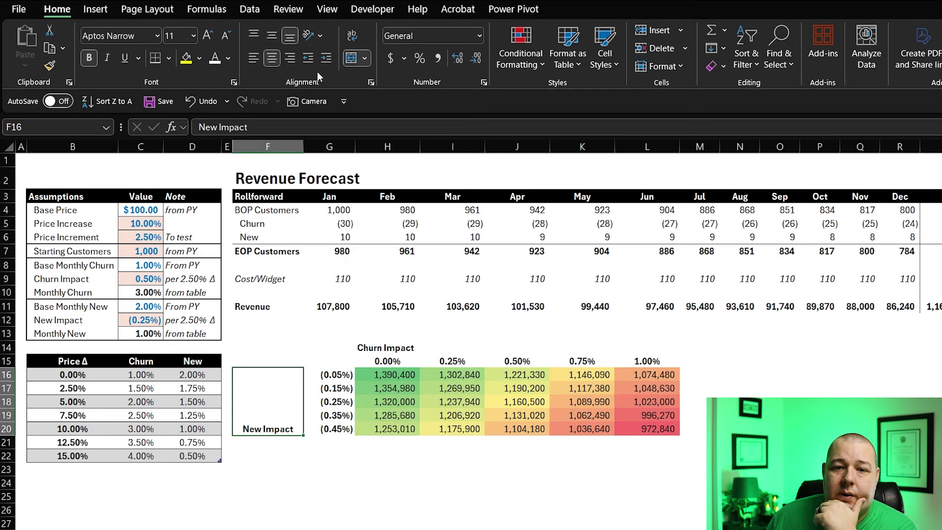
Rotate the merged New Impact label to read upward, aligned right and vertically centered in its cell.
left_click(314, 38)
left_click(368, 115)
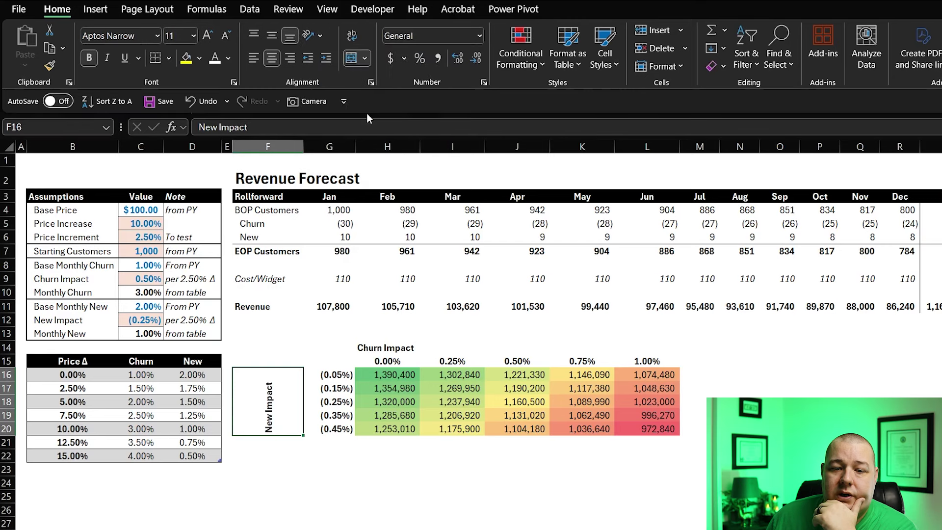
left_click(289, 58)
left_click(274, 37)
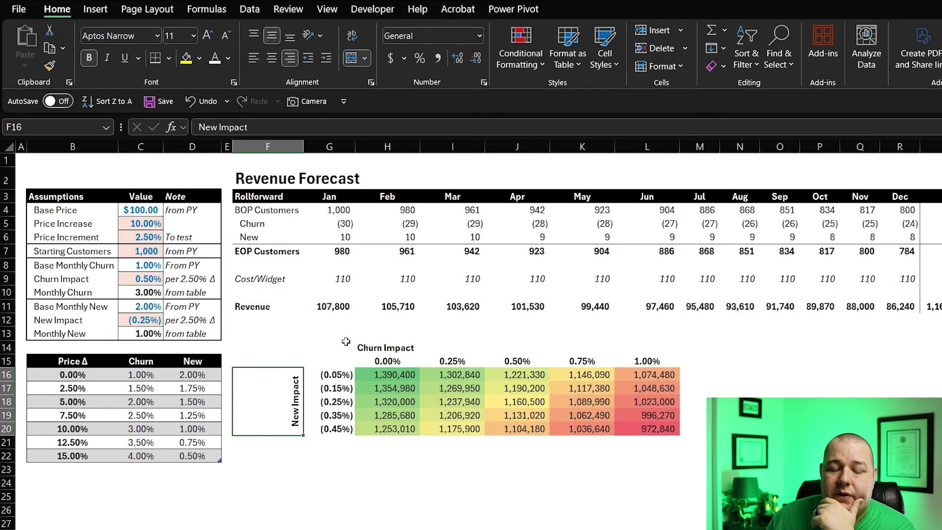
left_click(307, 486)
Set the horizontal alignment of the Churn Impact heading in H14:L14 to Center Across Selection.
left_click_drag(378, 349, 664, 355)
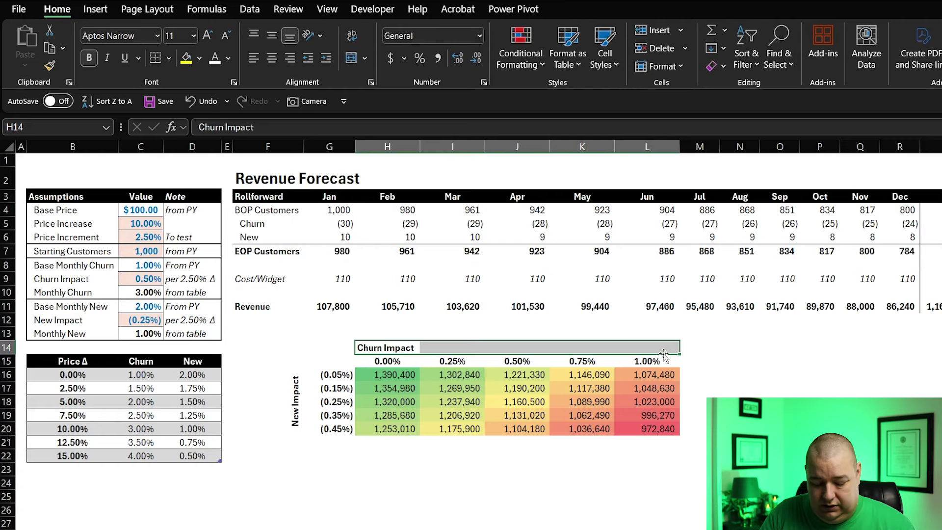
key("alt")
key("h")
key("f")
key("a")
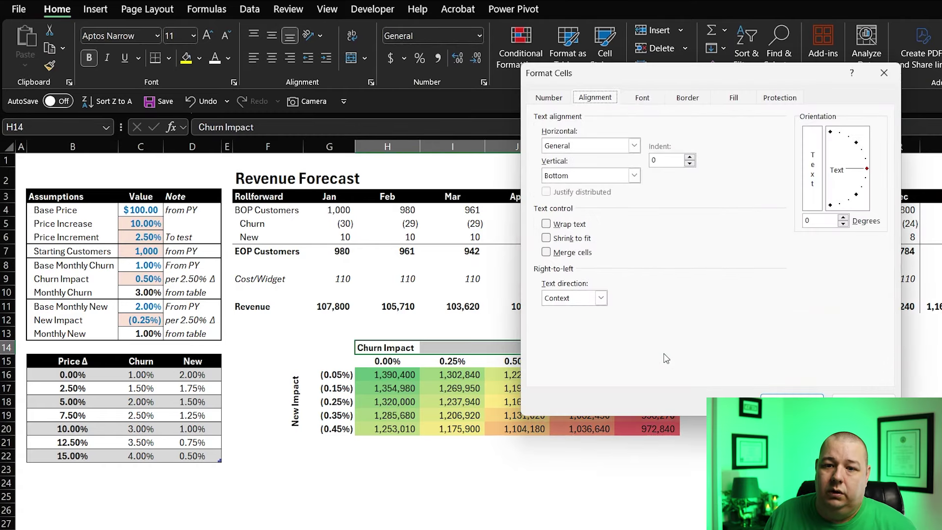
key("alt+Down")
key("Down")
key("Down")
key("Down")
key("Down")
key("Down")
key("Down")
key("Return")
key("Return")
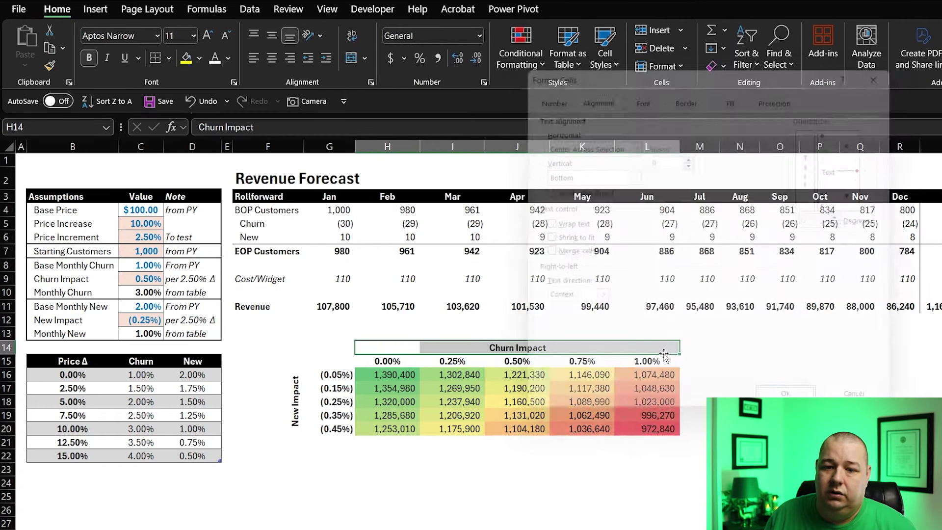
key("Down")
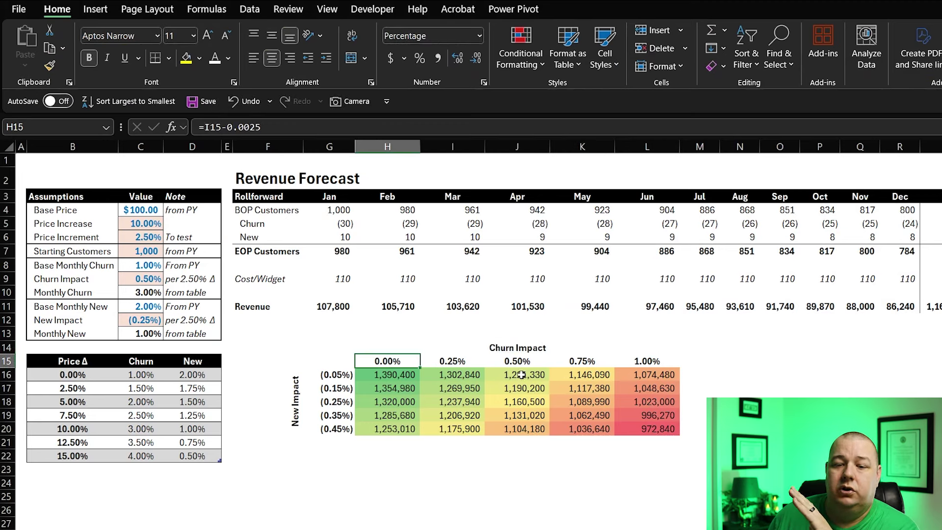
Examine the finished sensitivity table, comparing its base case in J18 with full-year revenue in S11 and checking the extremes in H16 and L20.
left_click_drag(401, 349, 642, 349)
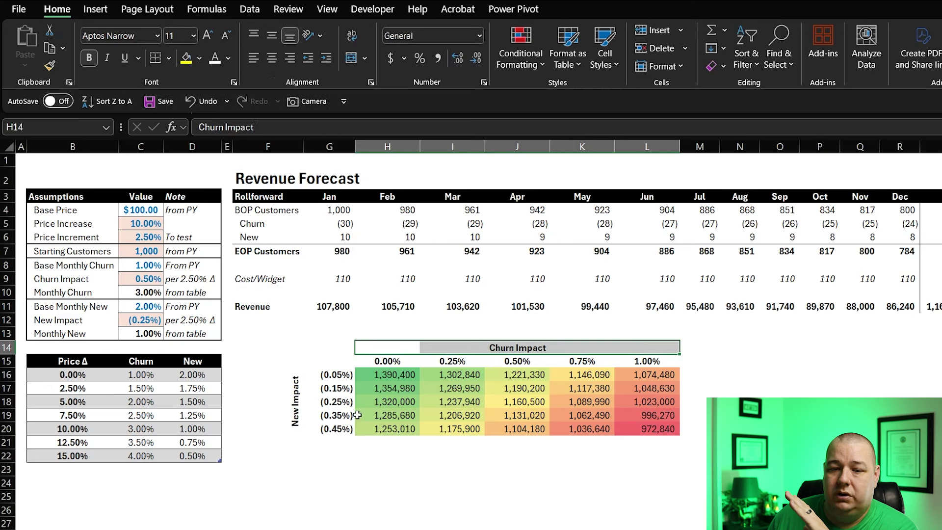
left_click(300, 385)
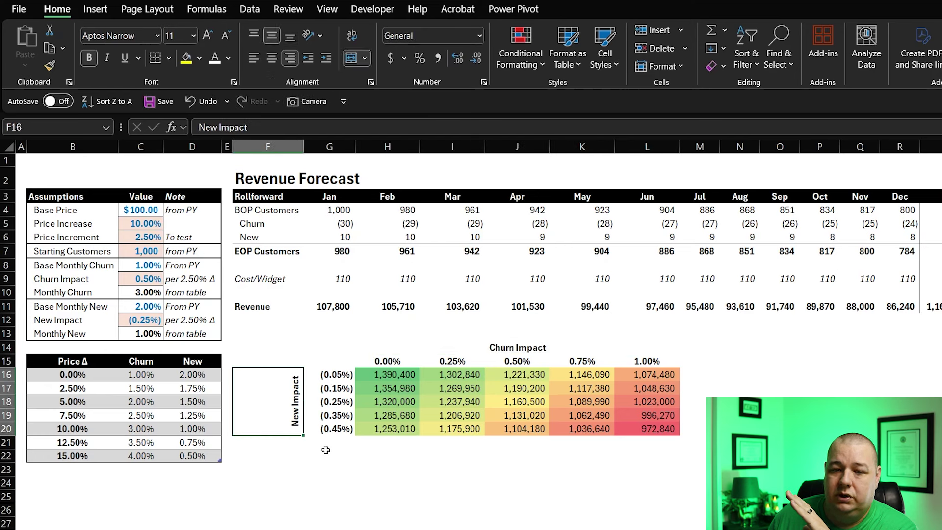
left_click_drag(371, 378, 663, 430)
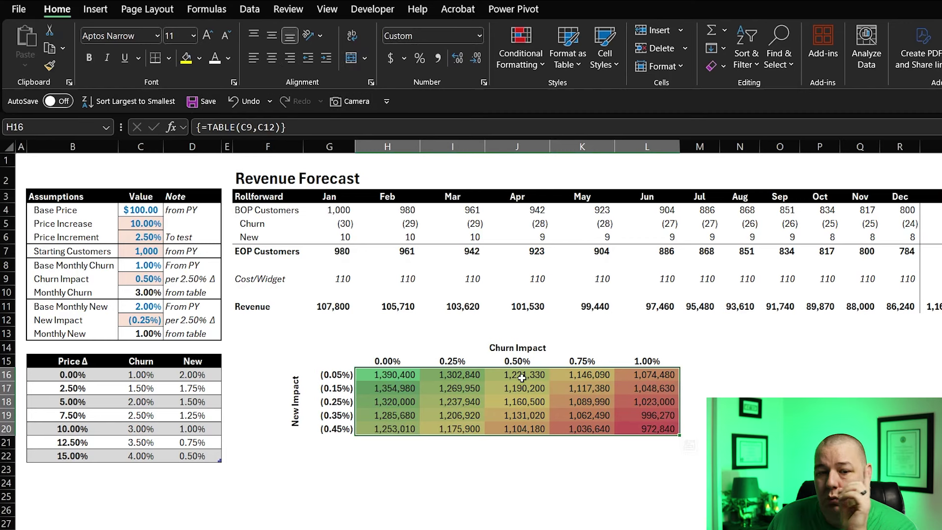
left_click_drag(337, 404, 488, 401)
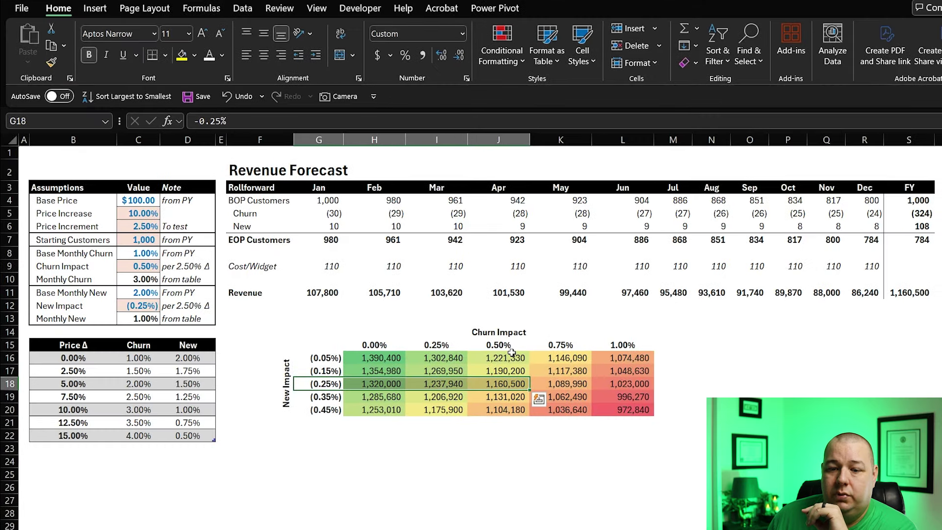
left_click(495, 385)
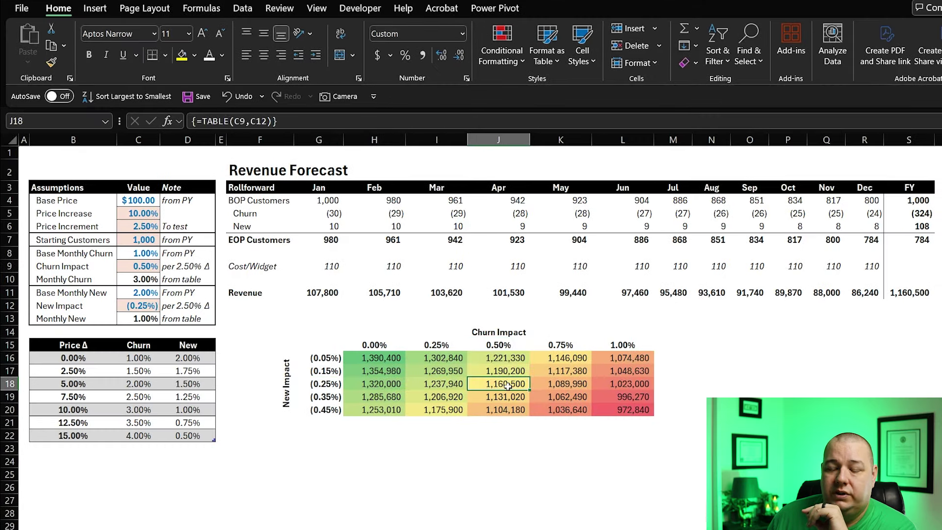
left_click(895, 294)
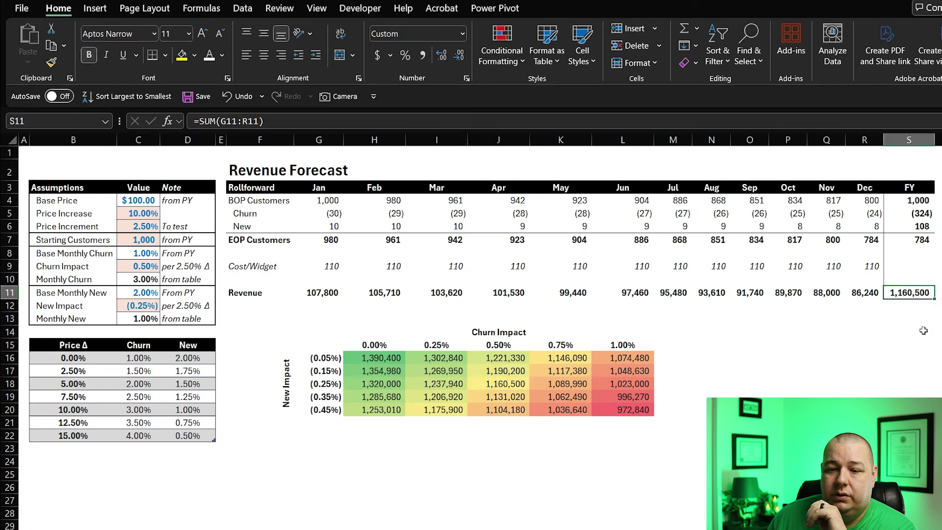
left_click(500, 384)
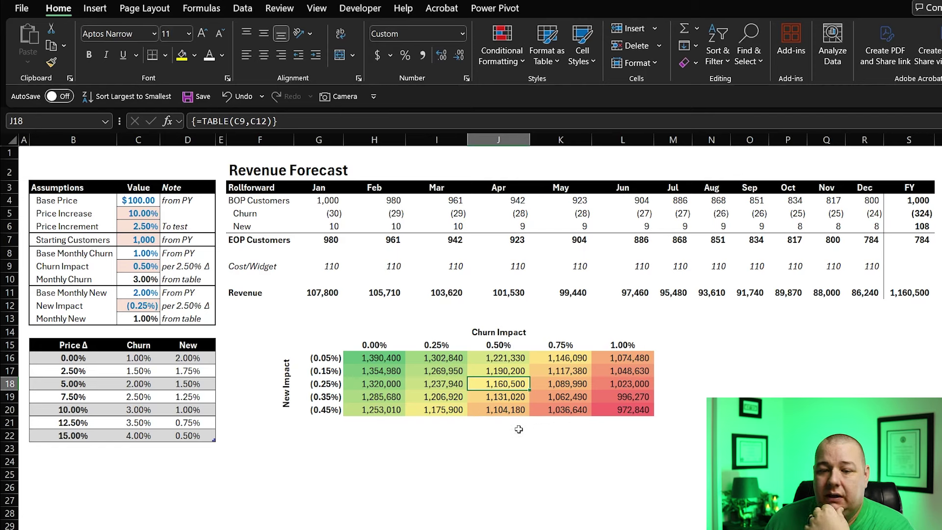
left_click(639, 409)
left_click(355, 353)
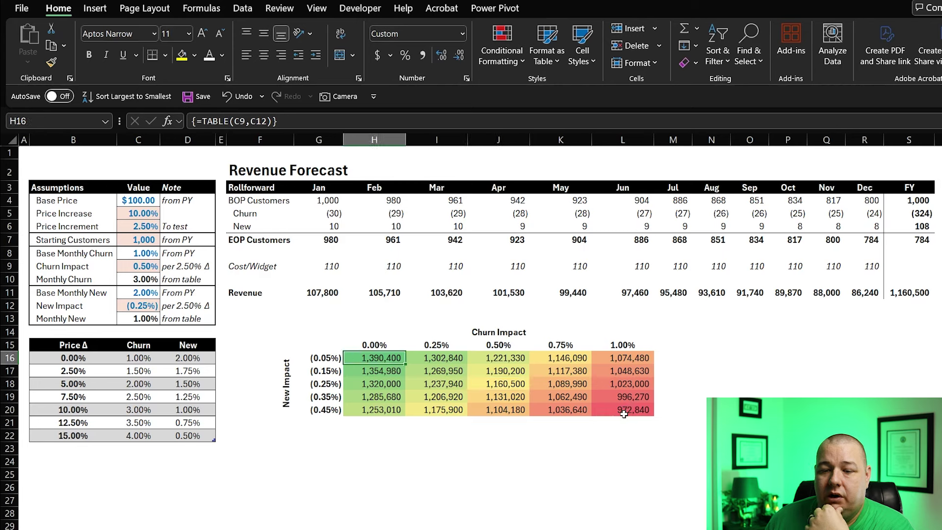
left_click(631, 411)
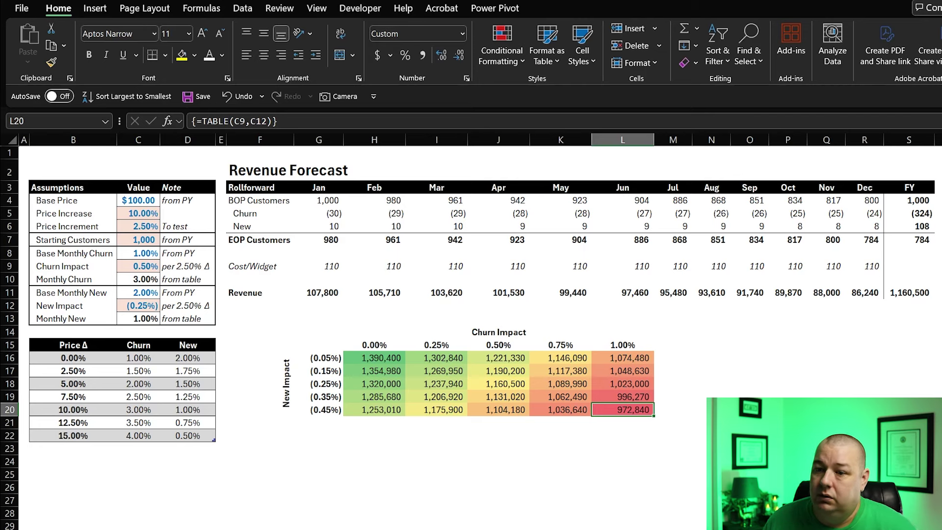
Check the table's best case in H16 with its axis values, and set the Price Increase assumption in C5 to 15%.
left_click(364, 357)
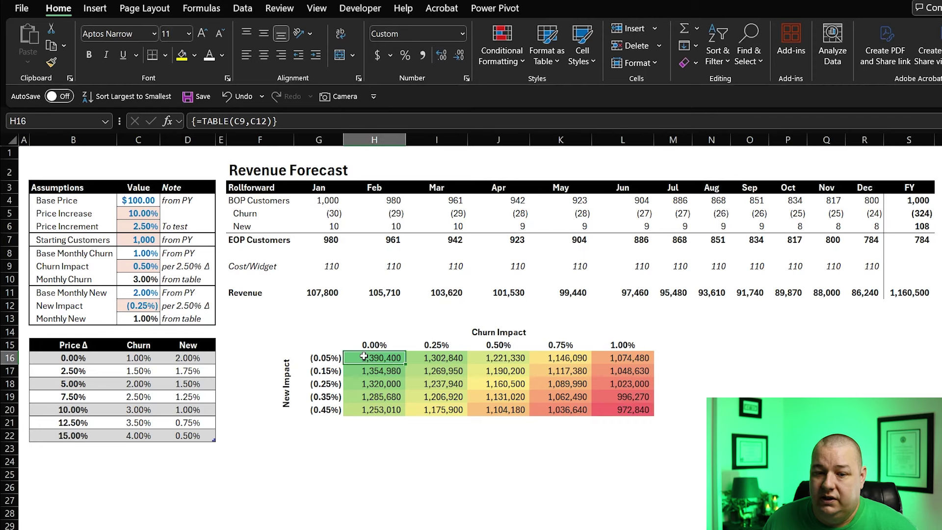
left_click(381, 345)
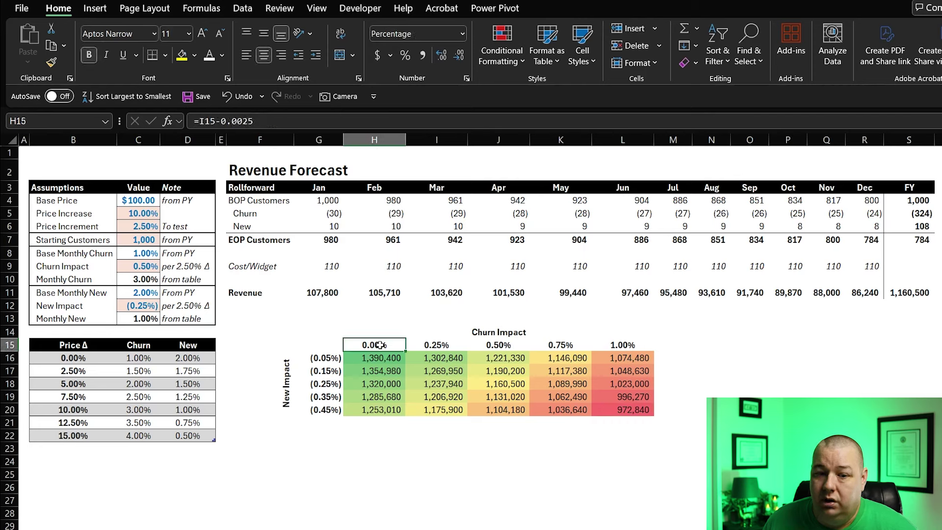
left_click(326, 357)
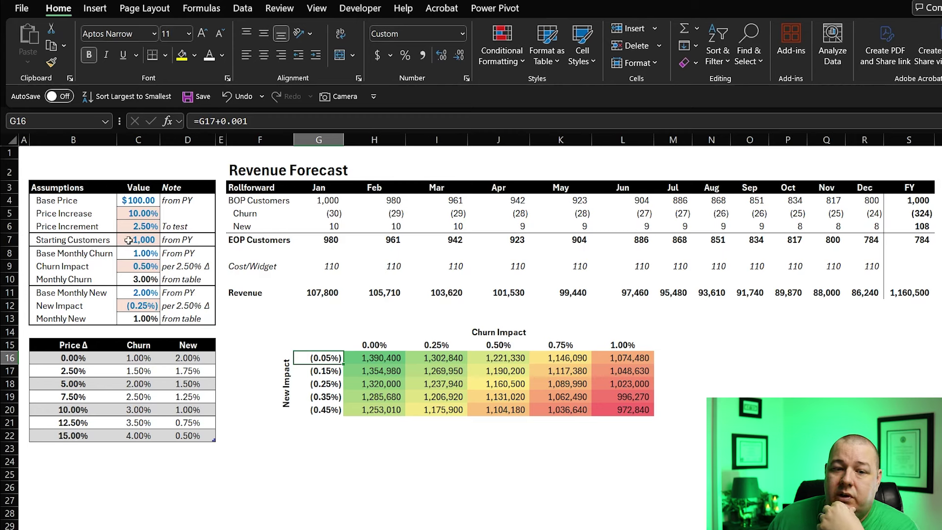
left_click(141, 213)
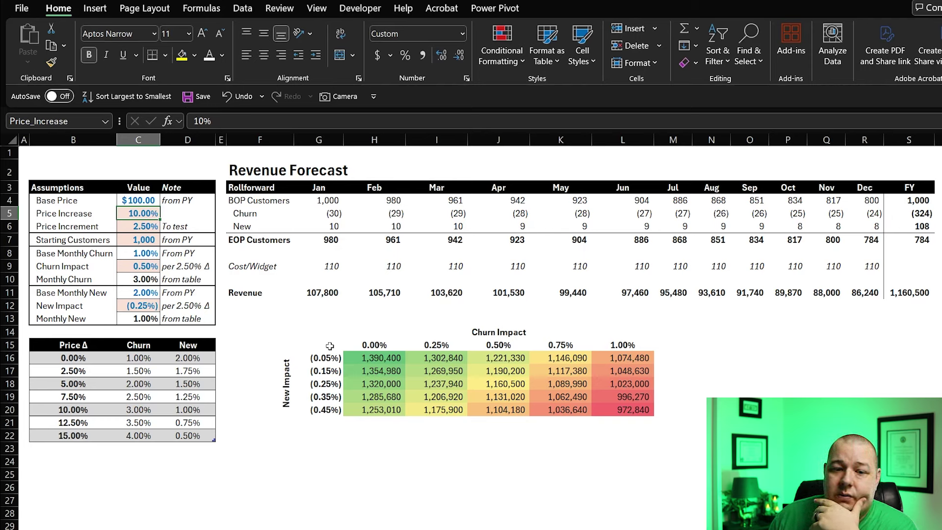
type("15")
key("Return")
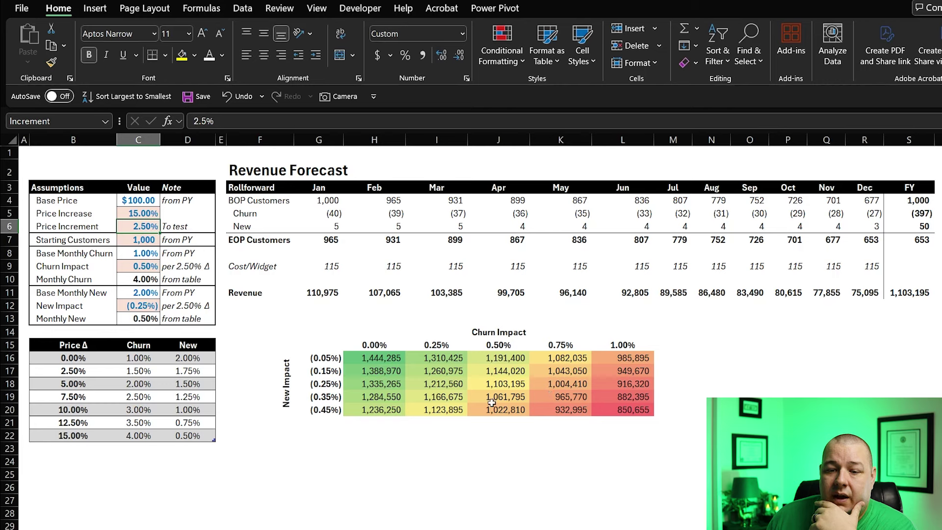
Examine the recalculated sensitivity table and its axis values alongside full-year revenue in S11 and the monthly EOP Customers in G7:R7.
left_click(398, 358)
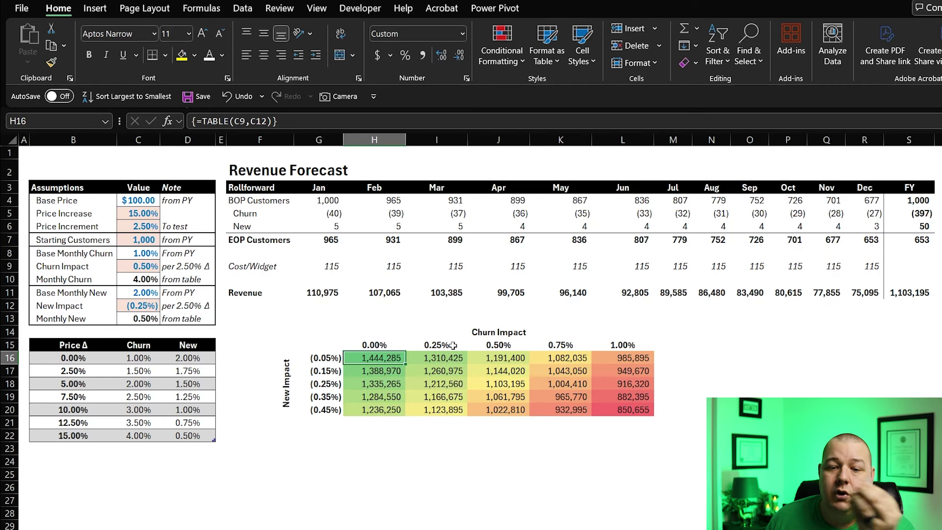
left_click_drag(384, 345, 623, 346)
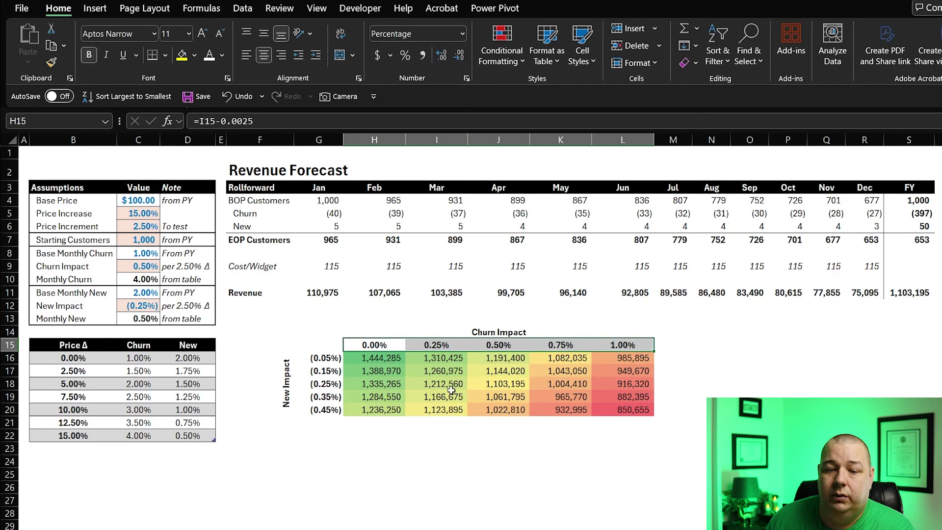
left_click_drag(330, 363, 326, 410)
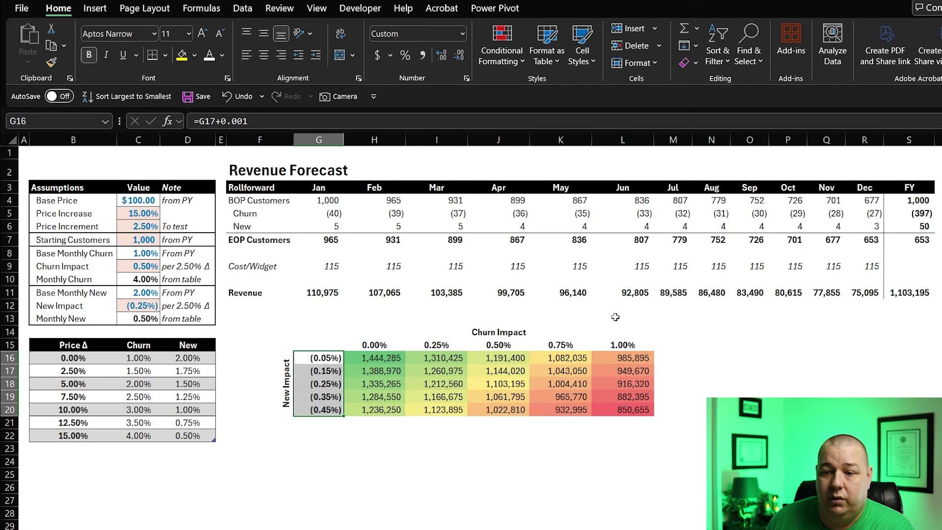
left_click(918, 295)
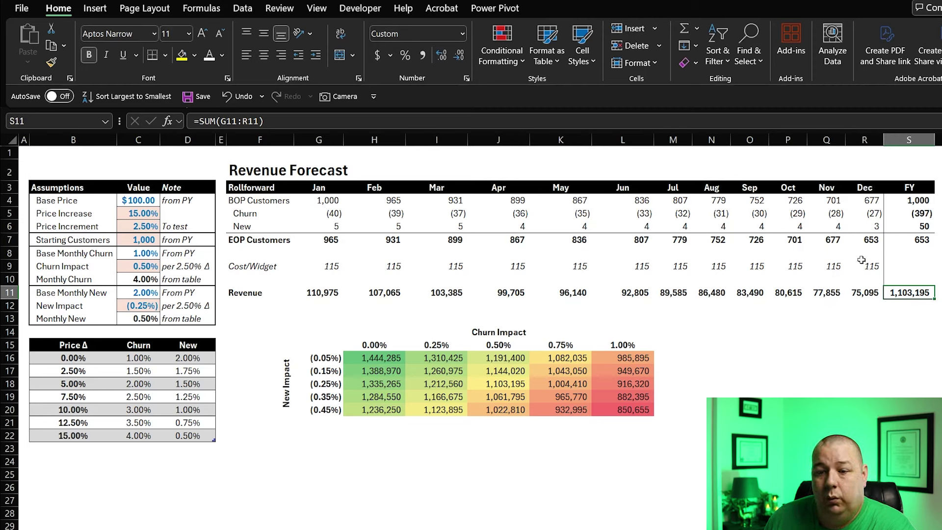
left_click_drag(325, 241, 879, 242)
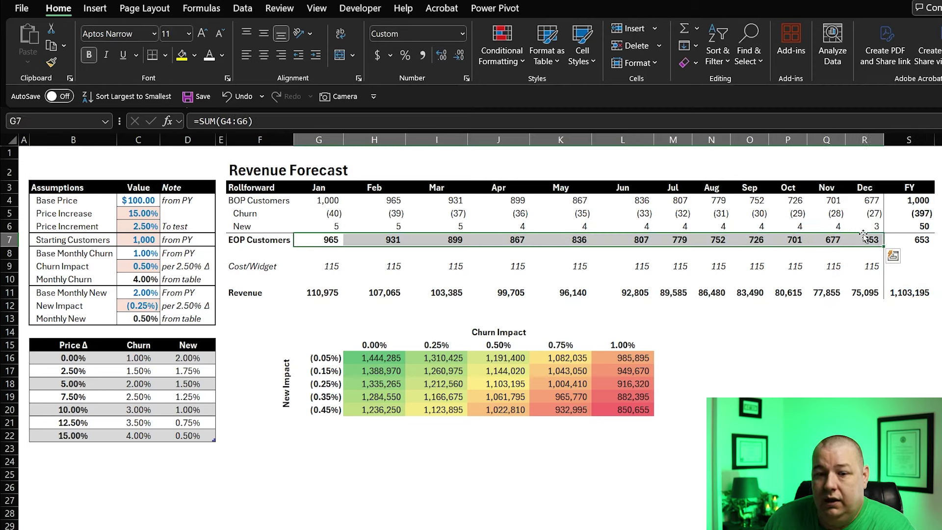
left_click_drag(299, 328, 628, 405)
left_click(595, 438)
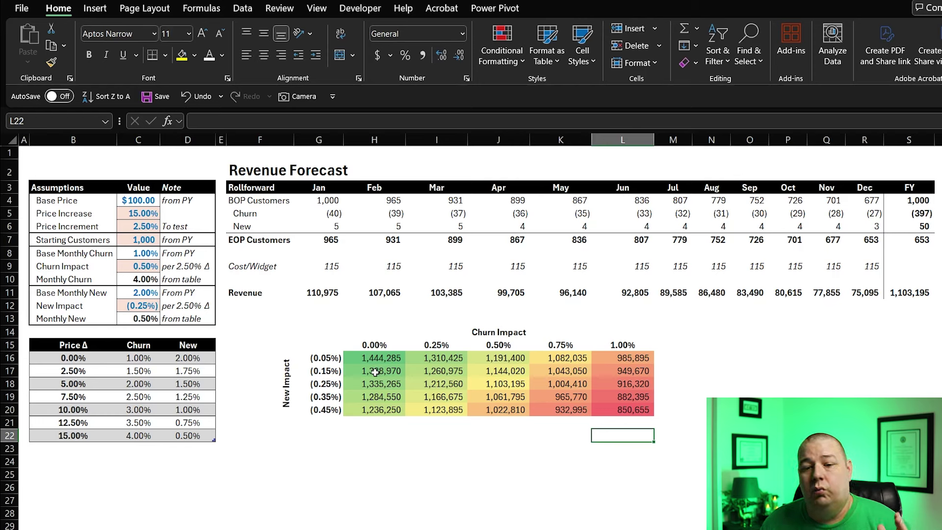
Compare revenue across the Churn Impact range with New Impact held at the C12 assumption, from H18 to L18.
left_click_drag(373, 346, 624, 346)
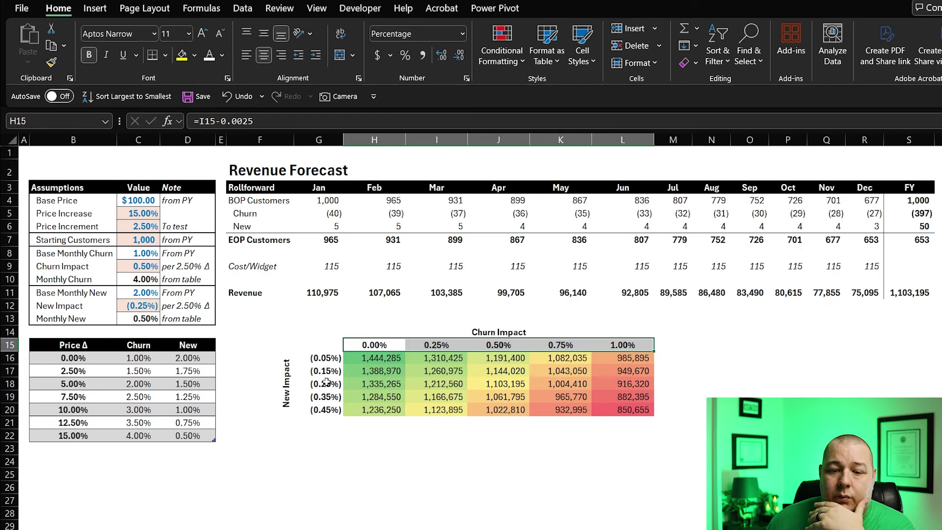
left_click_drag(321, 384, 641, 384)
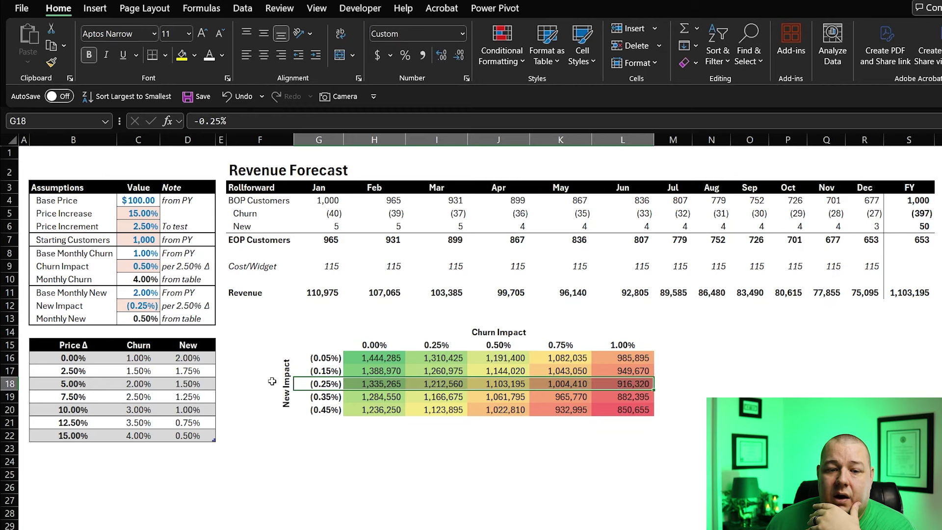
left_click(133, 305)
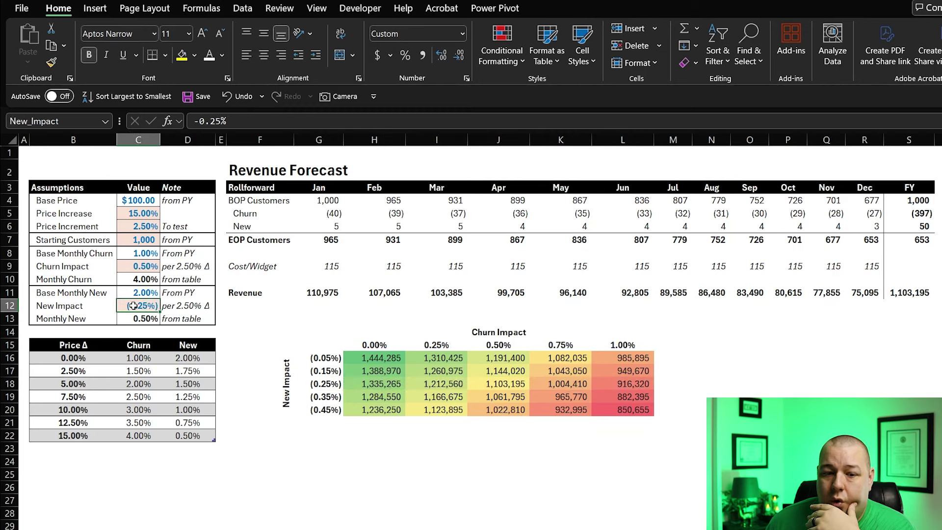
left_click(193, 306)
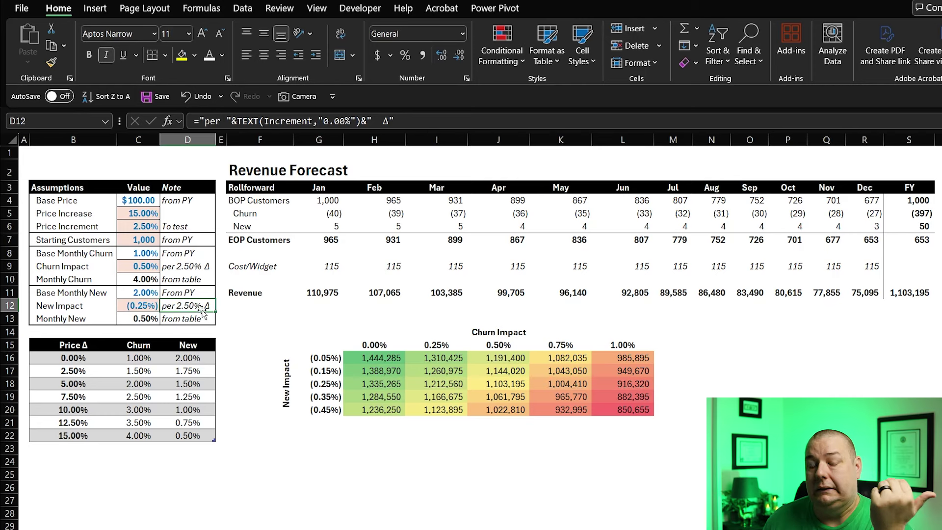
left_click(467, 449)
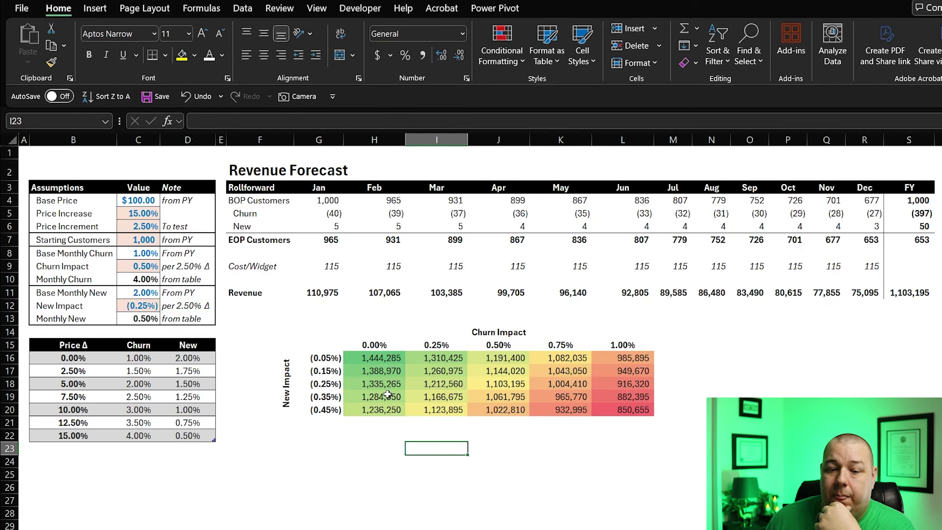
left_click(361, 385)
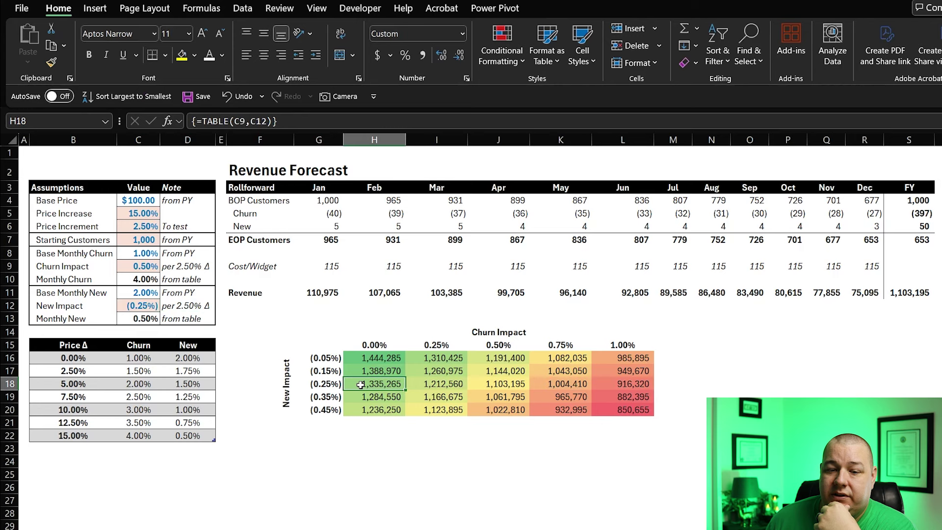
left_click(633, 385)
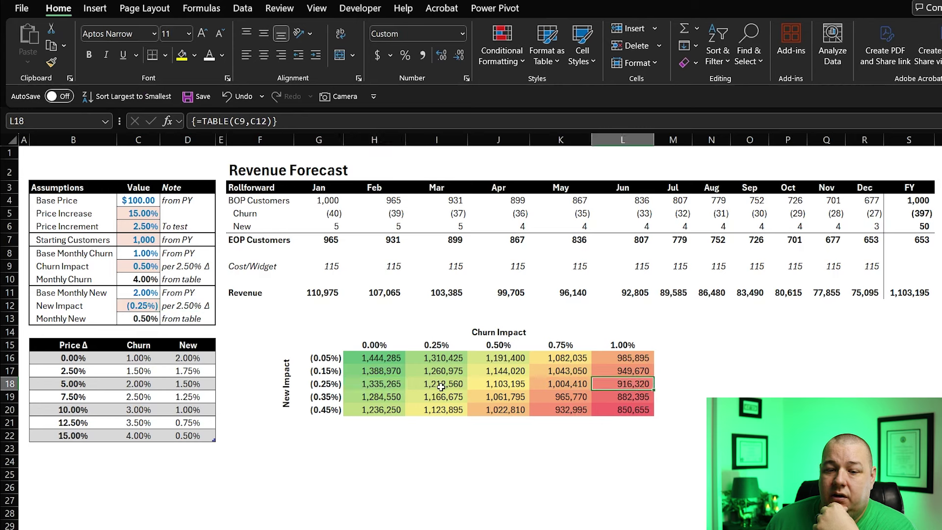
left_click(365, 385)
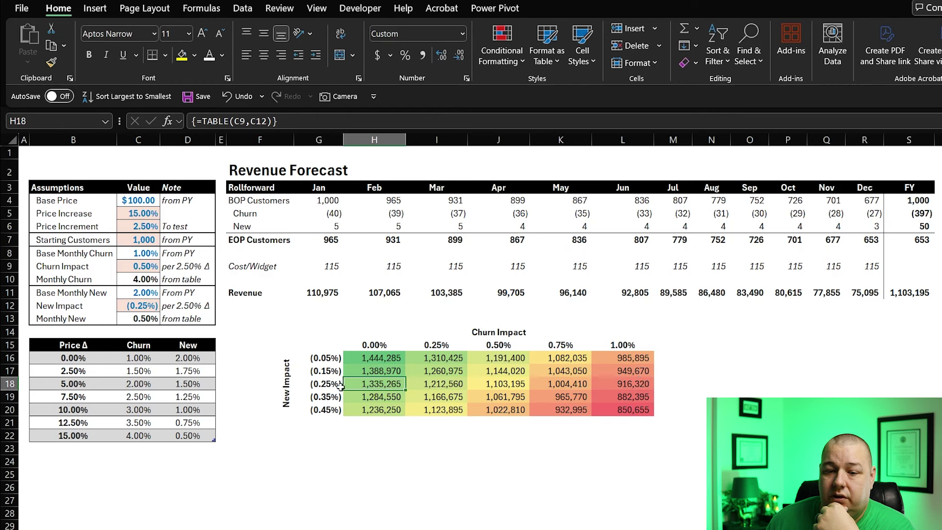
left_click(634, 346)
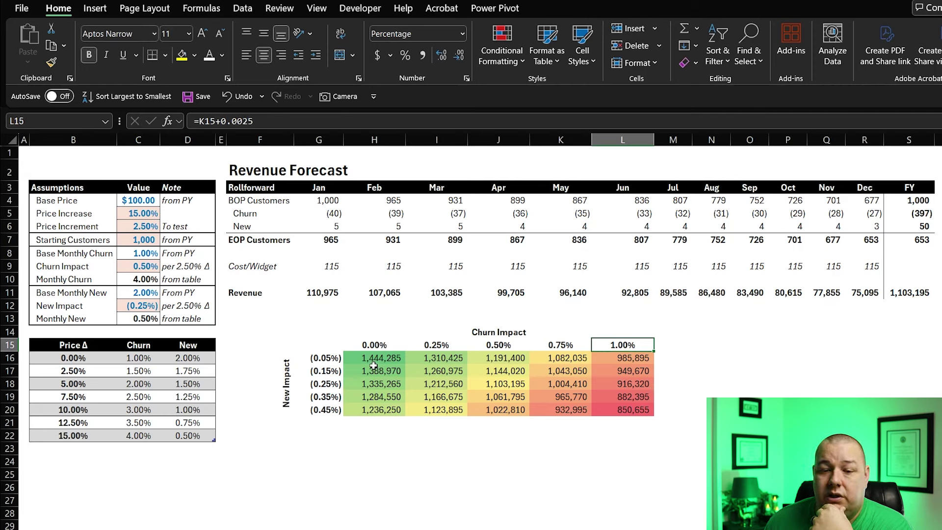
Compare revenue across the New Impact range in the 0.50% Churn Impact column, J16:J20, and review both axes.
left_click(514, 362)
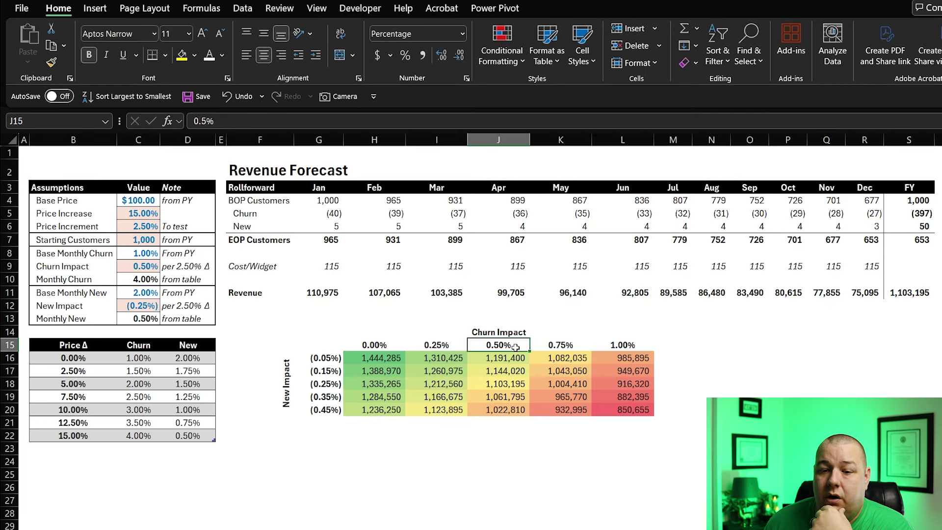
left_click(509, 409)
left_click(513, 363)
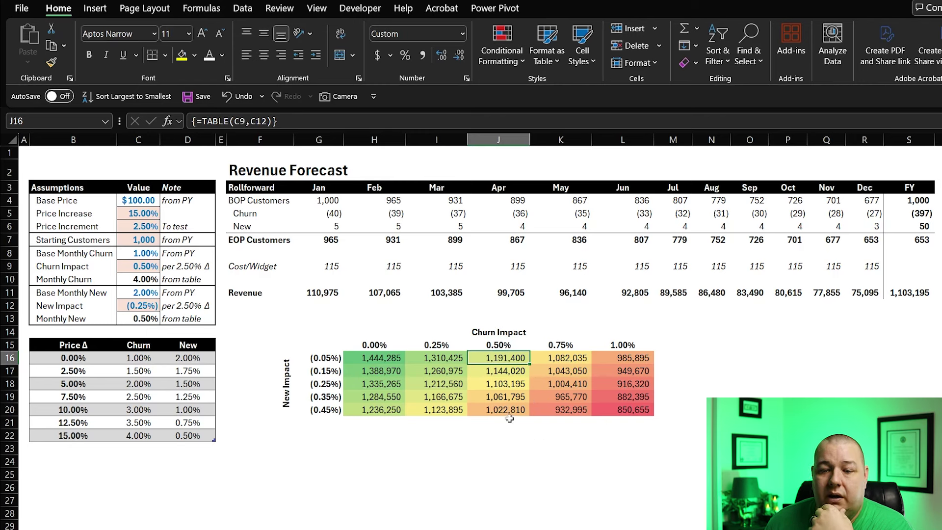
left_click_drag(332, 358, 338, 411)
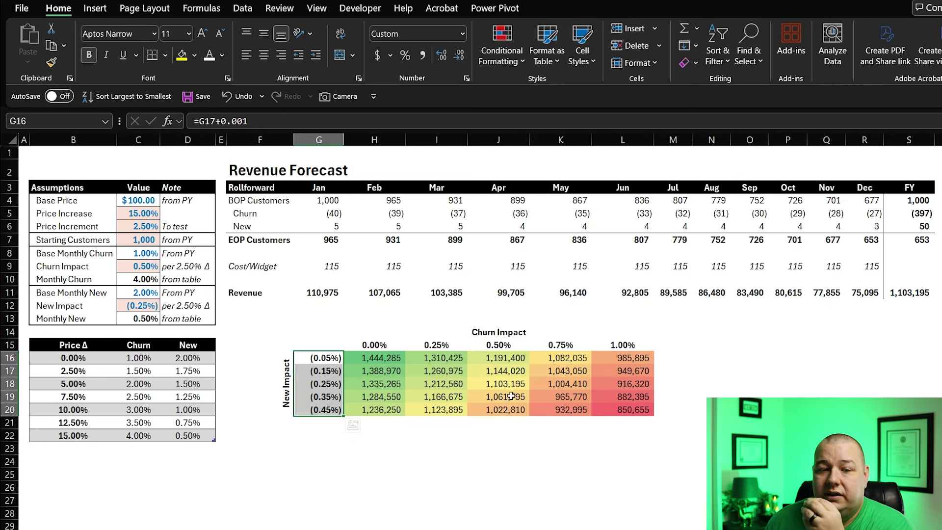
left_click_drag(380, 344, 647, 345)
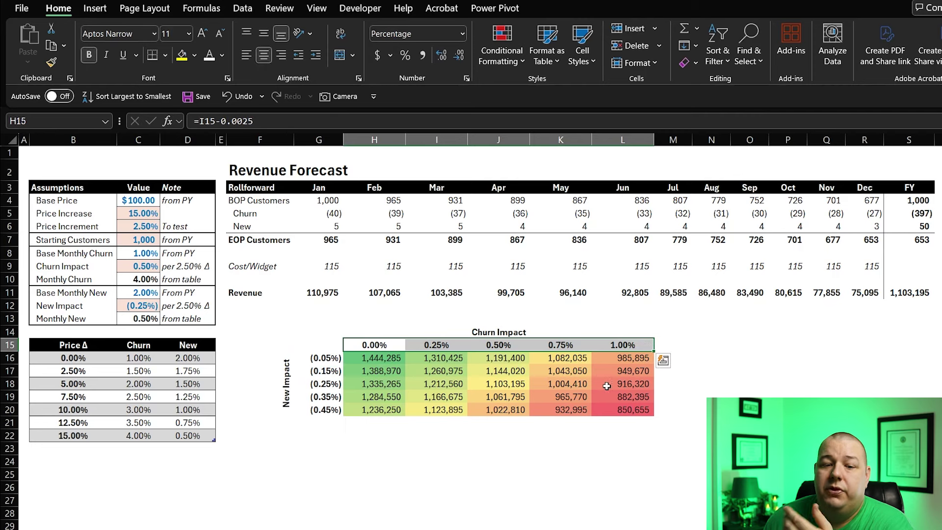
Review the New Impact and Churn Impact assumptions in C12 and C9 against the full sensitivity table in G15:L20.
left_click(150, 308)
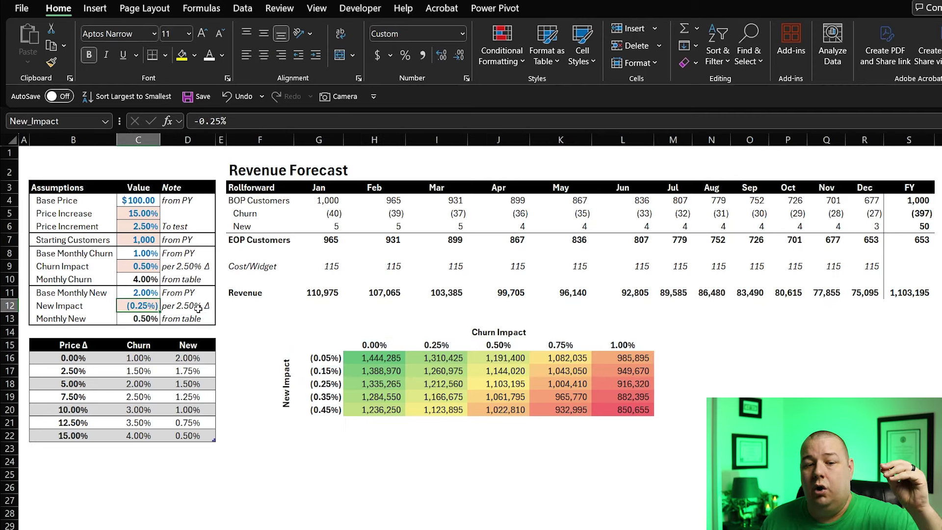
left_click(148, 266)
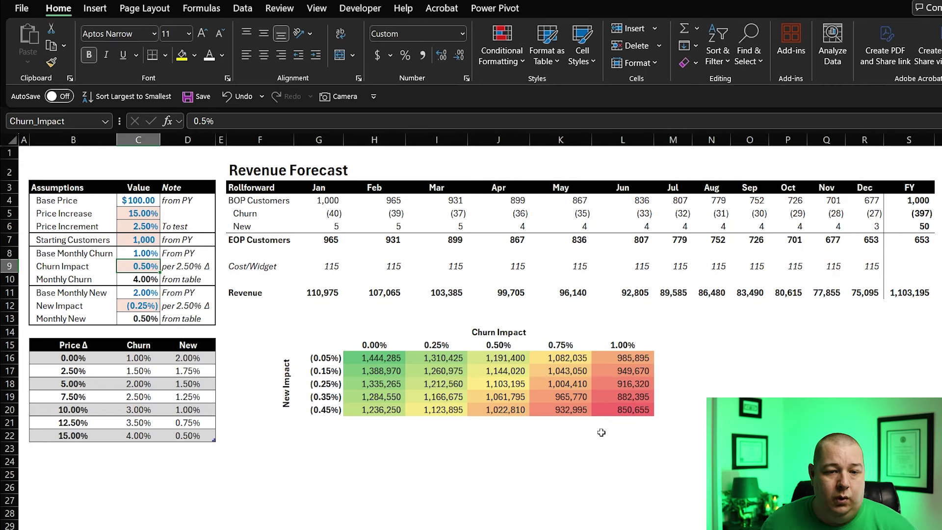
left_click(545, 437)
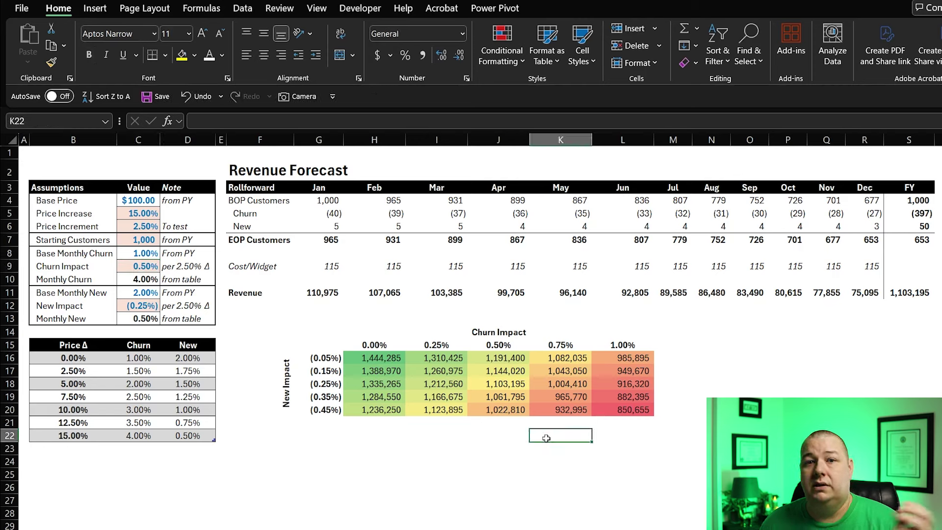
left_click_drag(295, 338, 638, 411)
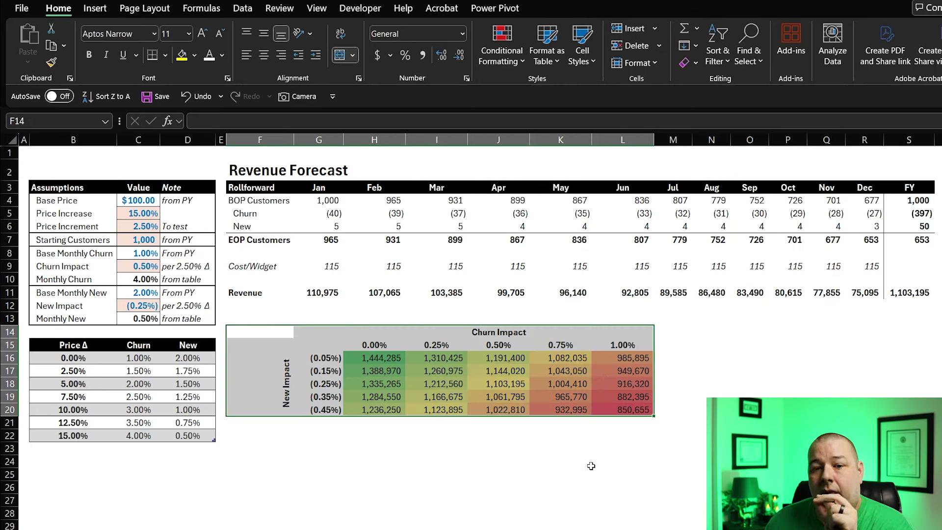
left_click(475, 461)
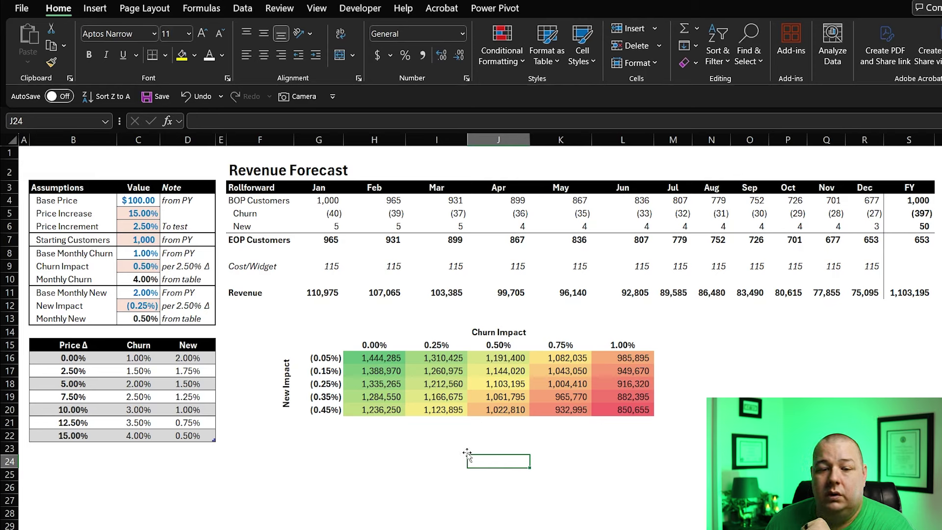
left_click_drag(321, 346, 629, 407)
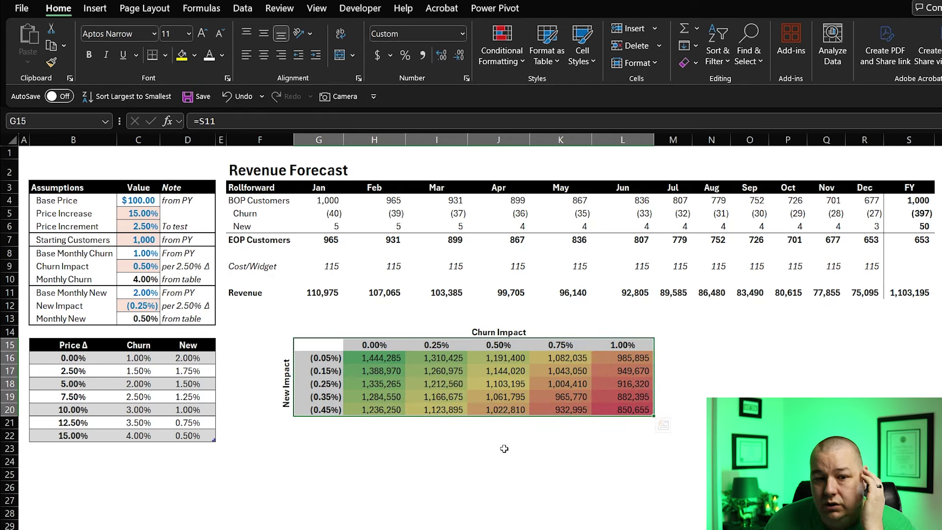
left_click(148, 265)
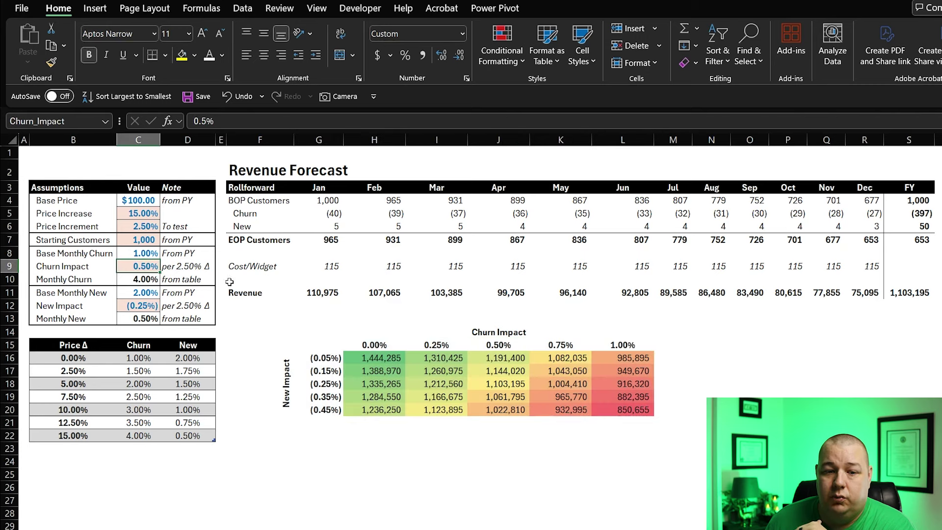
left_click(143, 305)
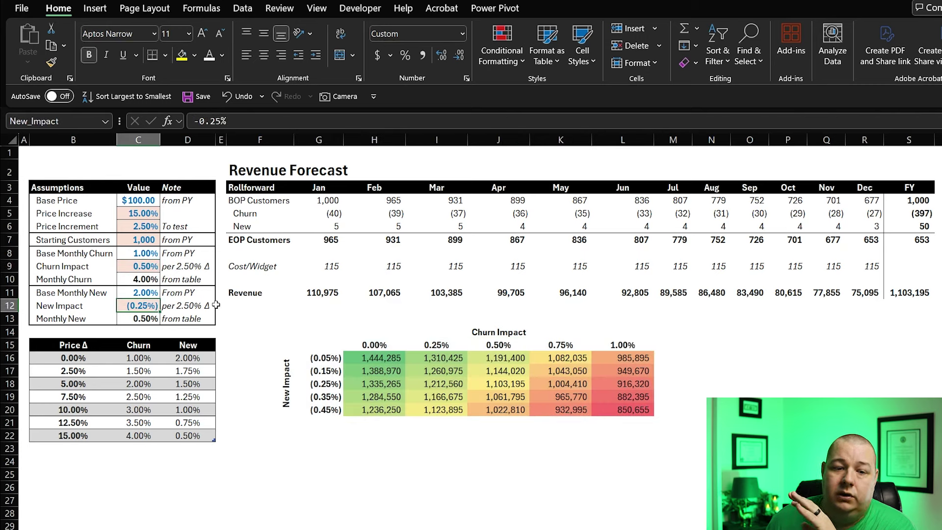